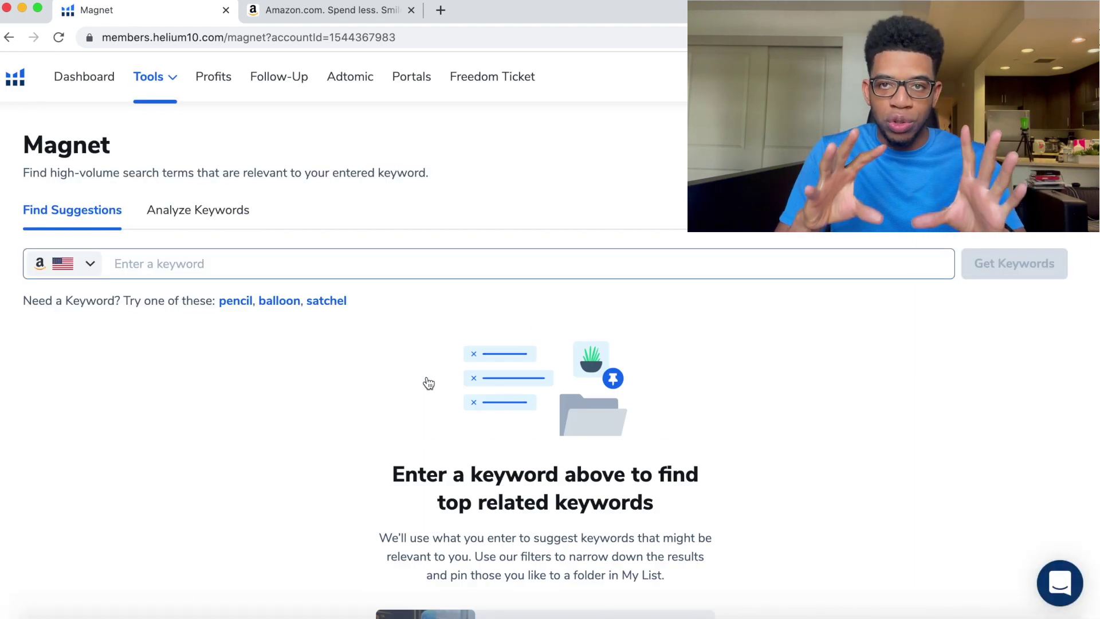
Switch from the empty Magnet page to the Amazon.com home page tab.
{"action": "left_click", "coordinate": [272, 15]}
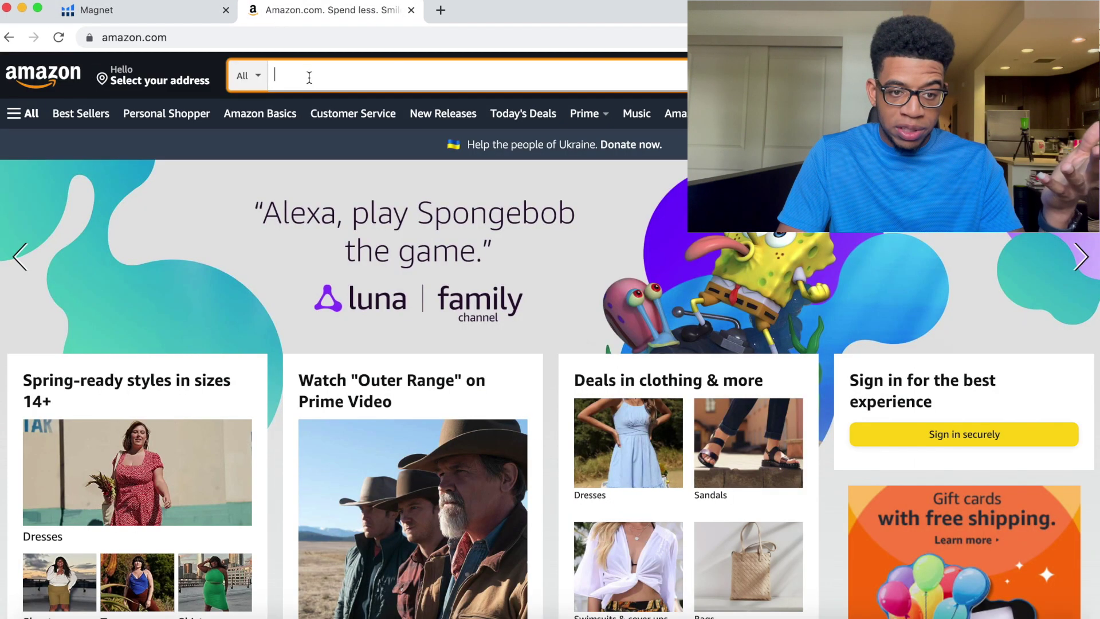
Search Amazon for 'basketball' and browse the results.
{"action": "left_click", "coordinate": [309, 77]}
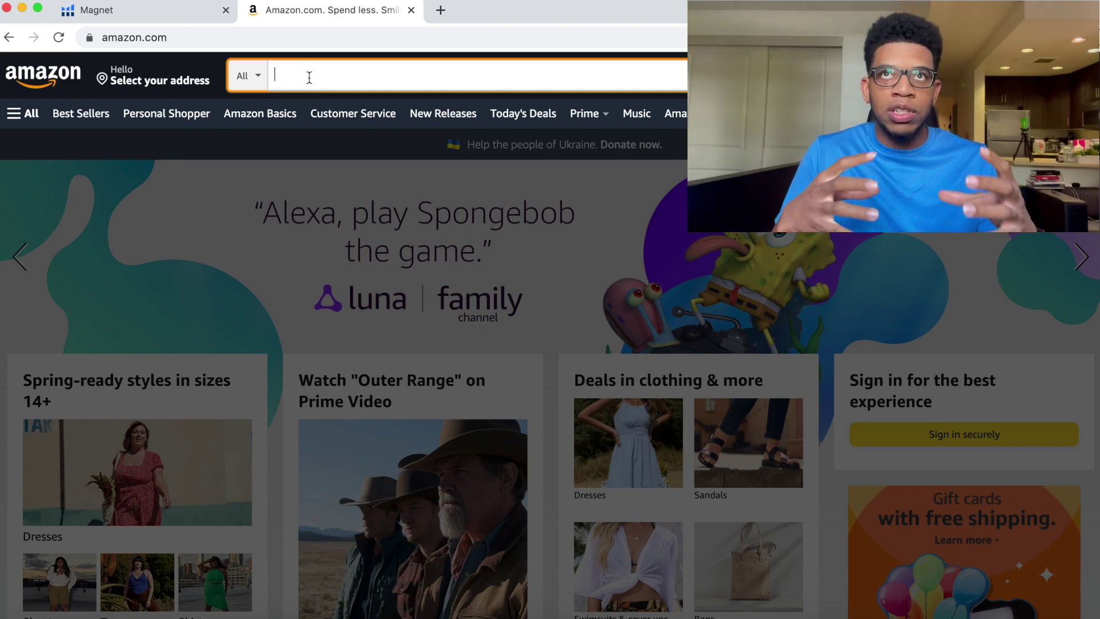
{"action": "type", "text": "bas"}
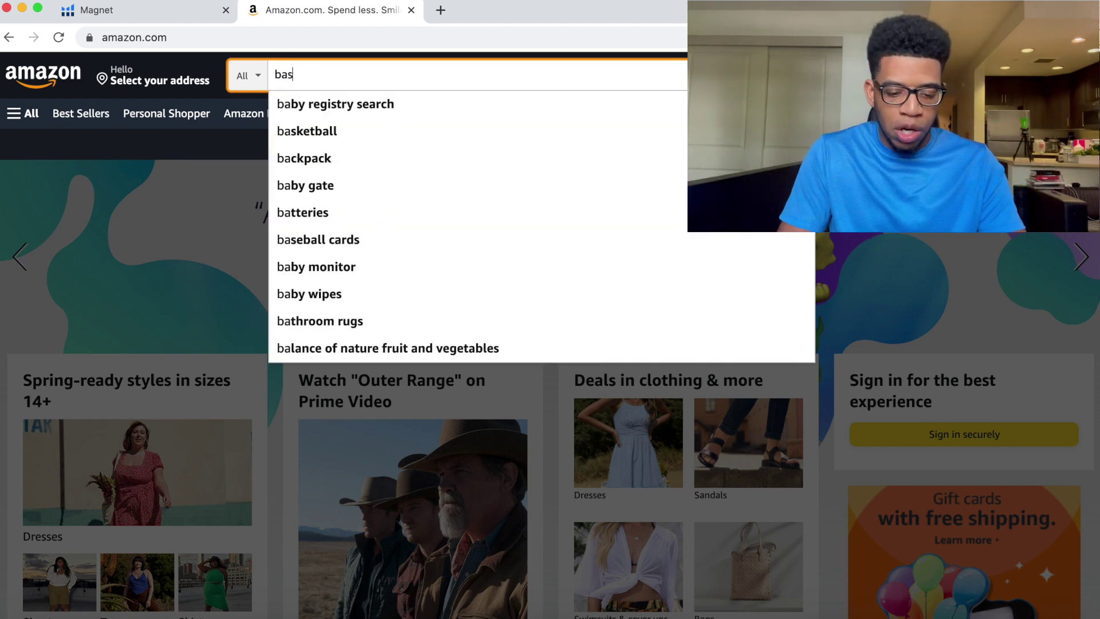
{"action": "type", "text": "ketball"}
{"action": "key", "text": "Return"}
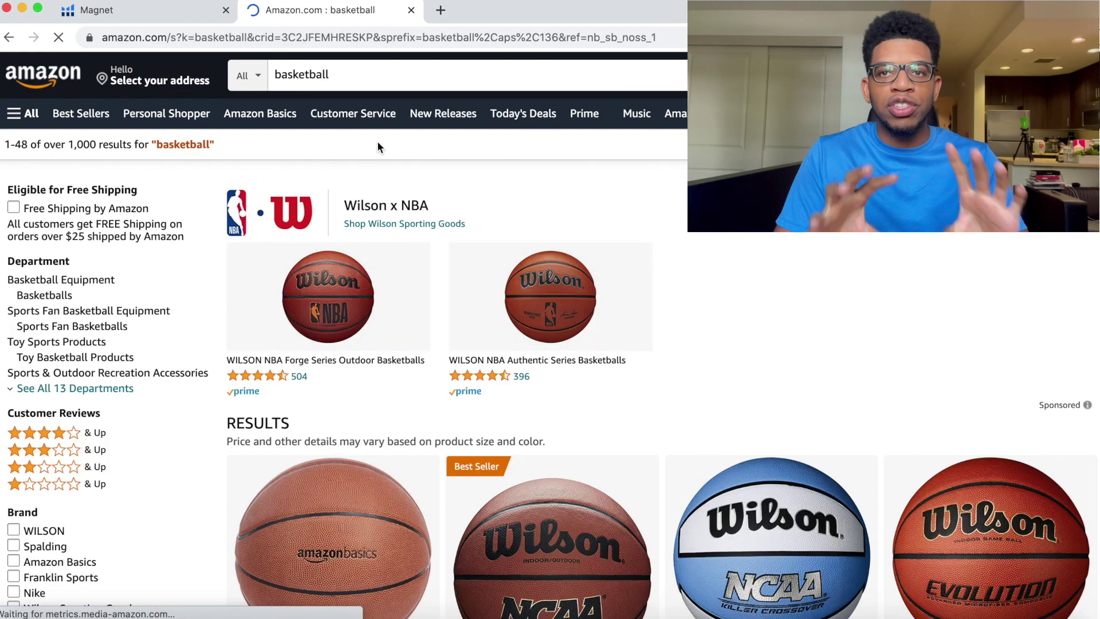
{"action": "scroll", "coordinate": [462, 250], "scroll_direction": "down", "scroll_amount": 12}
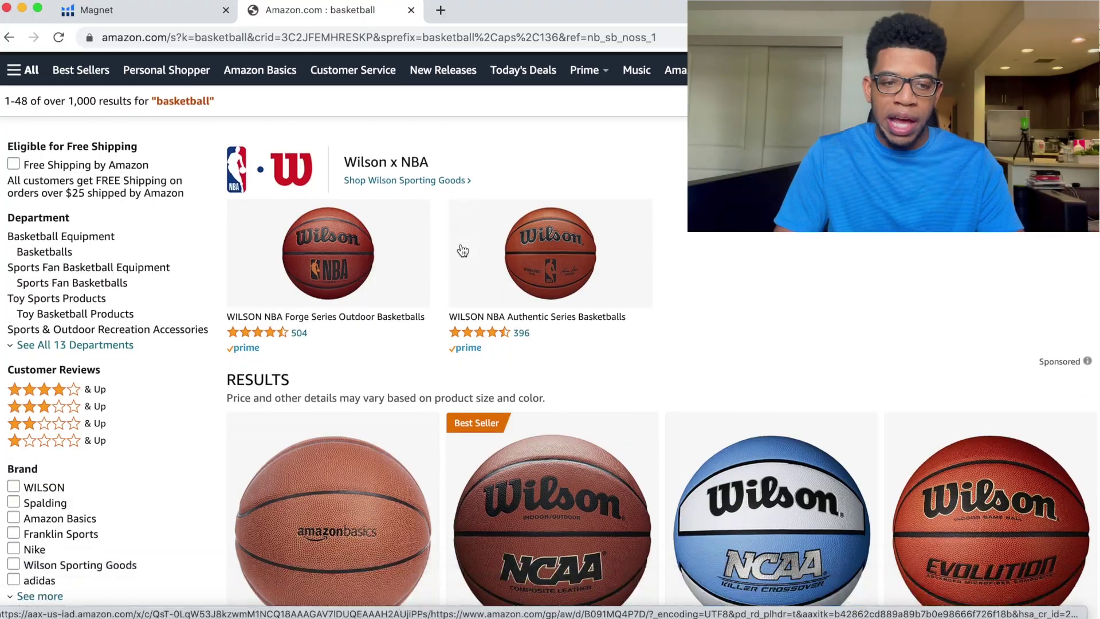
{"action": "scroll", "coordinate": [462, 250], "scroll_direction": "down", "scroll_amount": 15}
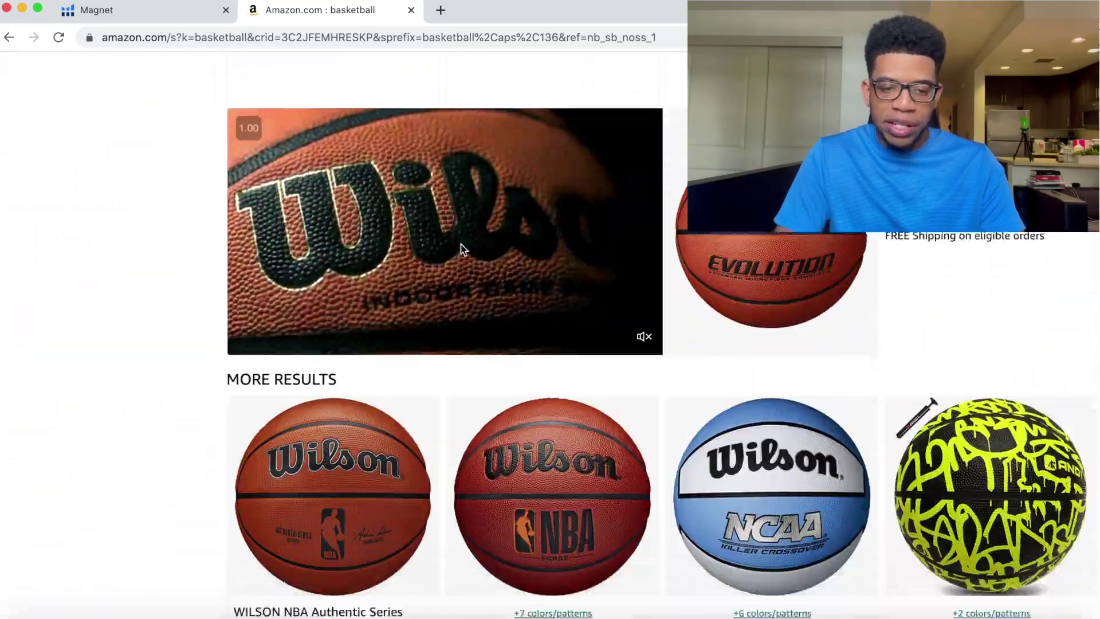
{"action": "scroll", "coordinate": [463, 251], "scroll_direction": "up", "scroll_amount": 20}
{"action": "scroll", "coordinate": [462, 251], "scroll_direction": "up", "scroll_amount": 10}
{"action": "scroll", "coordinate": [456, 248], "scroll_direction": "down", "scroll_amount": 3}
{"action": "scroll", "coordinate": [457, 248], "scroll_direction": "up", "scroll_amount": 3}
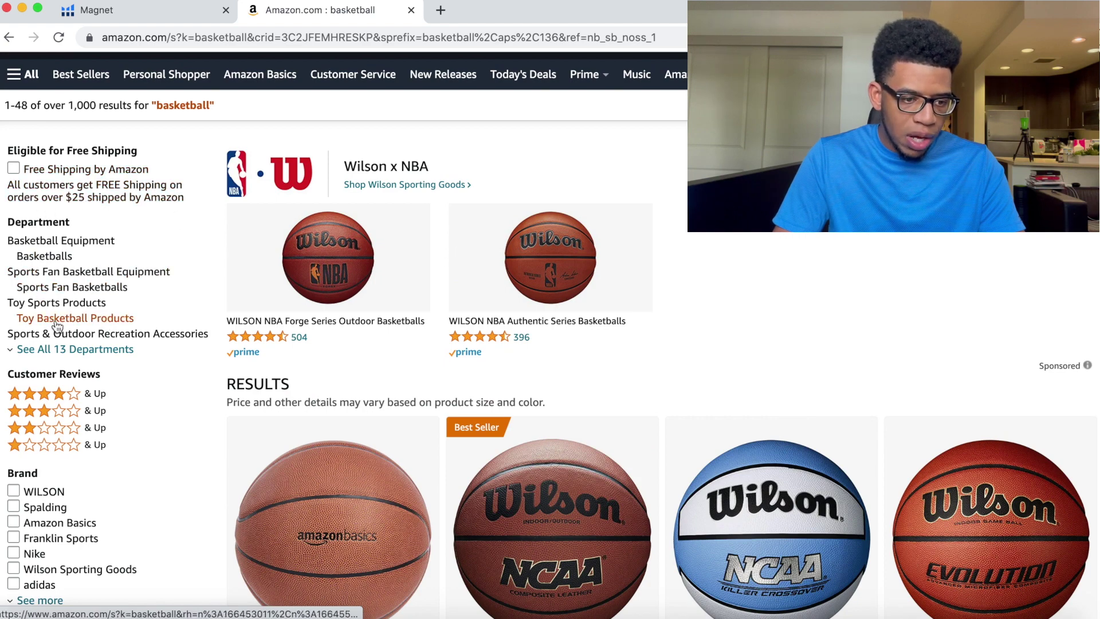
{"action": "scroll", "coordinate": [57, 326], "scroll_direction": "down", "scroll_amount": 1}
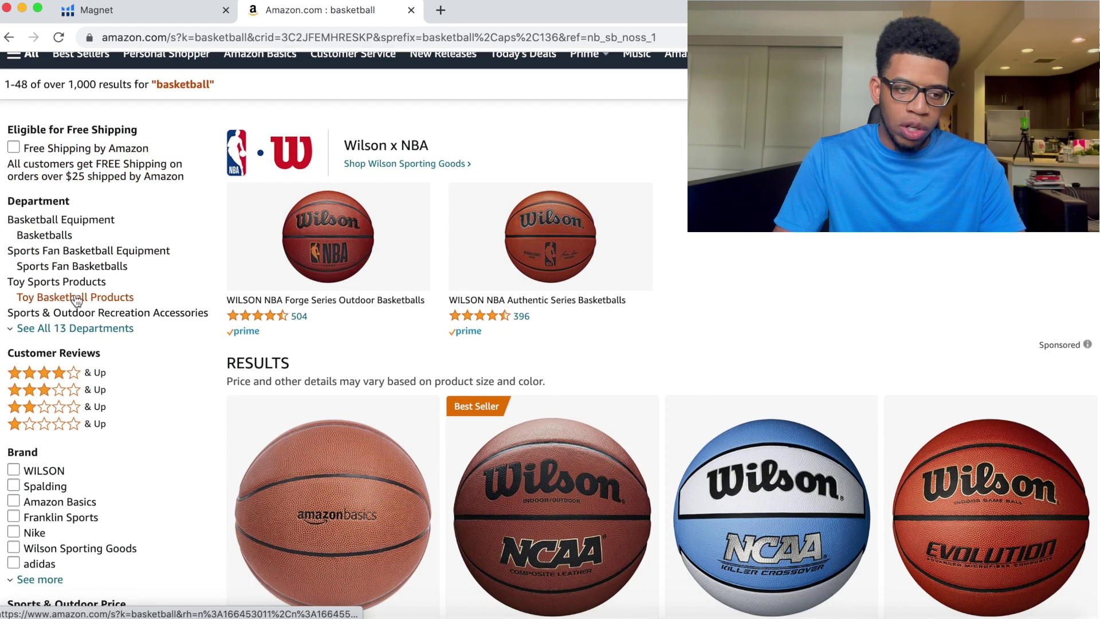
{"action": "scroll", "coordinate": [193, 310], "scroll_direction": "down", "scroll_amount": 10}
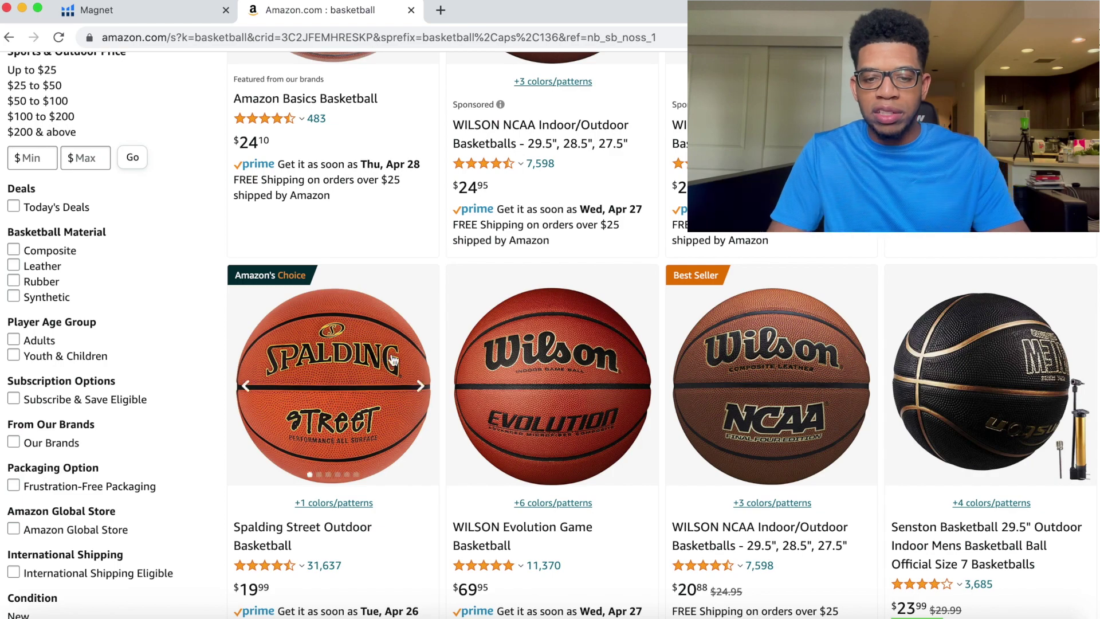
View the WILSON Evolution Game Basketball listing, then return to the Magnet tab.
{"action": "left_click", "coordinate": [563, 348]}
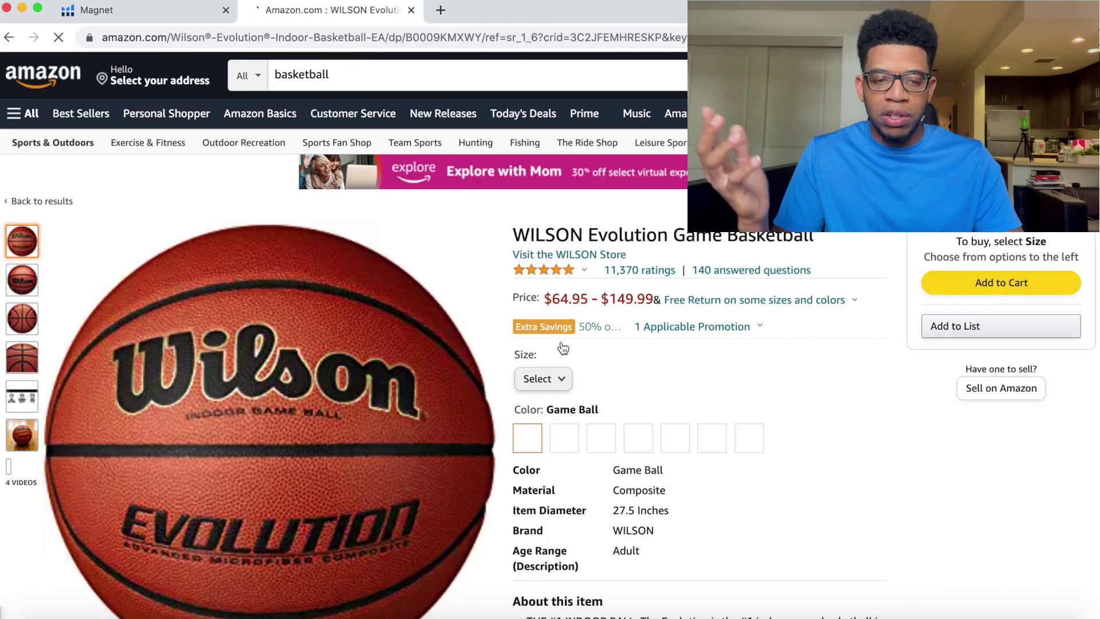
{"action": "scroll", "coordinate": [563, 348], "scroll_direction": "down", "scroll_amount": 5}
{"action": "scroll", "coordinate": [563, 348], "scroll_direction": "down", "scroll_amount": 10}
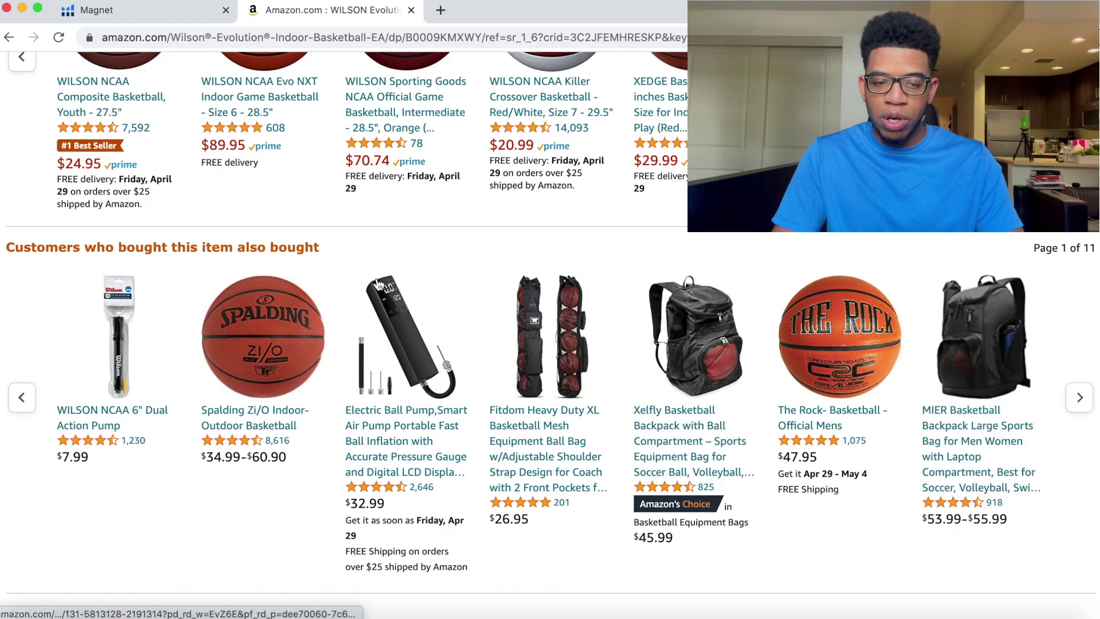
{"action": "scroll", "coordinate": [349, 254], "scroll_direction": "up", "scroll_amount": 15}
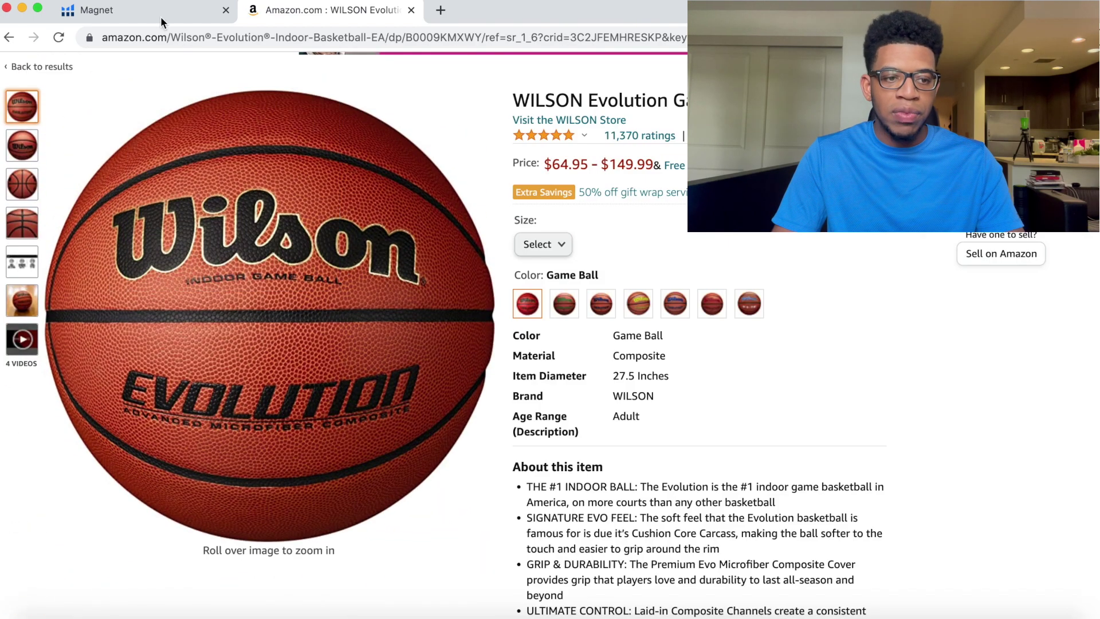
{"action": "left_click", "coordinate": [154, 16]}
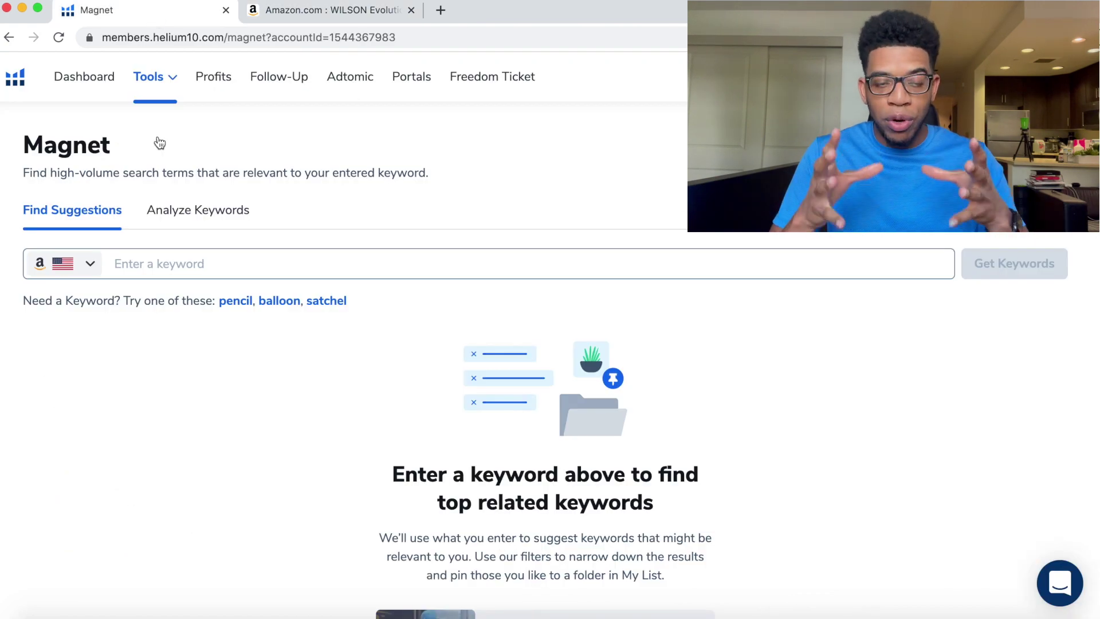
Run a Magnet lookup for 'basketball' and scroll its 11,901 filtered keywords.
{"action": "left_click", "coordinate": [158, 265]}
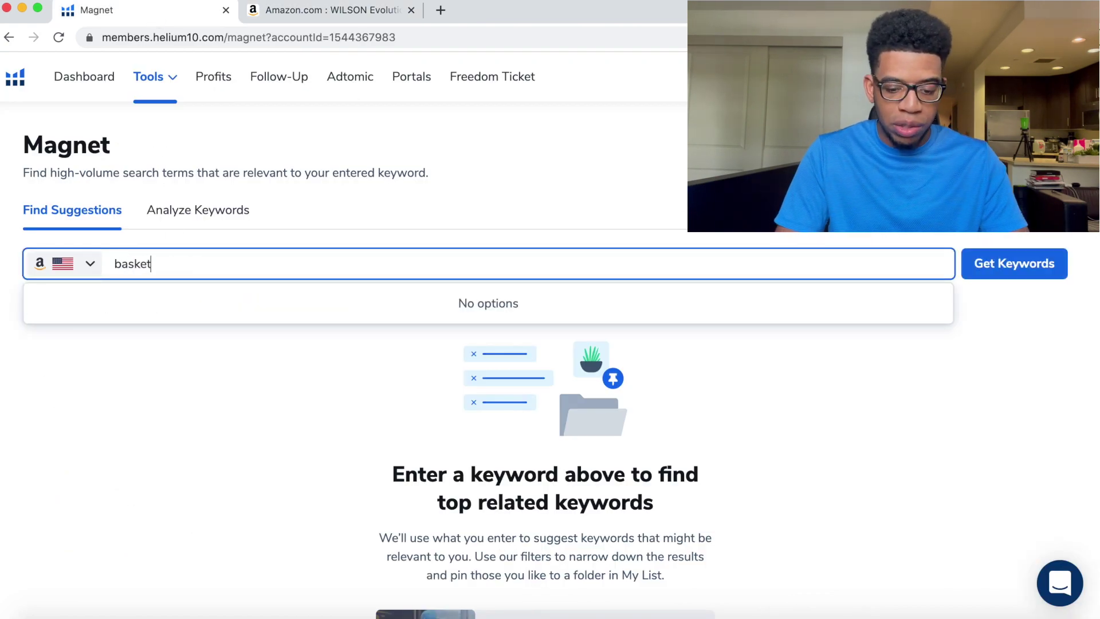
{"action": "key", "text": "Return"}
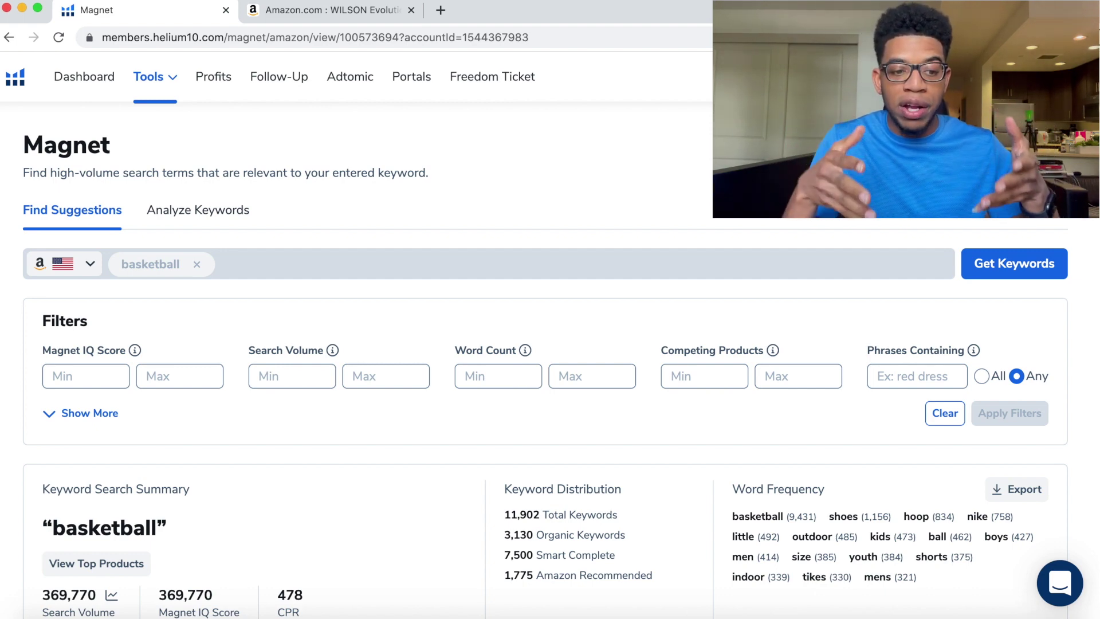
{"action": "scroll", "coordinate": [247, 487], "scroll_direction": "down", "scroll_amount": 7}
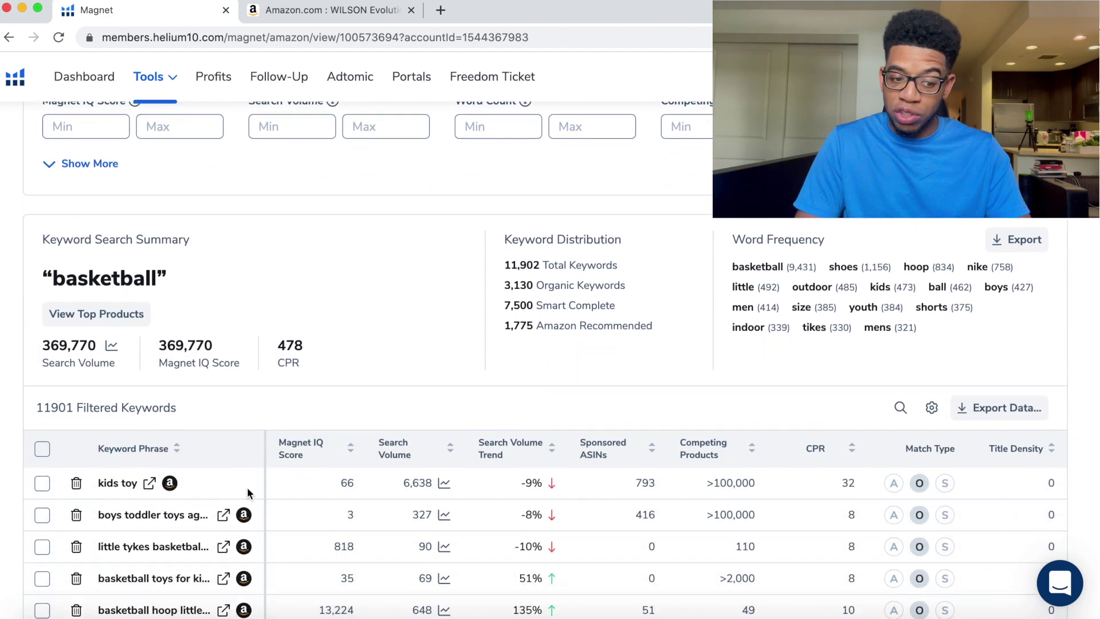
{"action": "scroll", "coordinate": [246, 487], "scroll_direction": "down", "scroll_amount": 3}
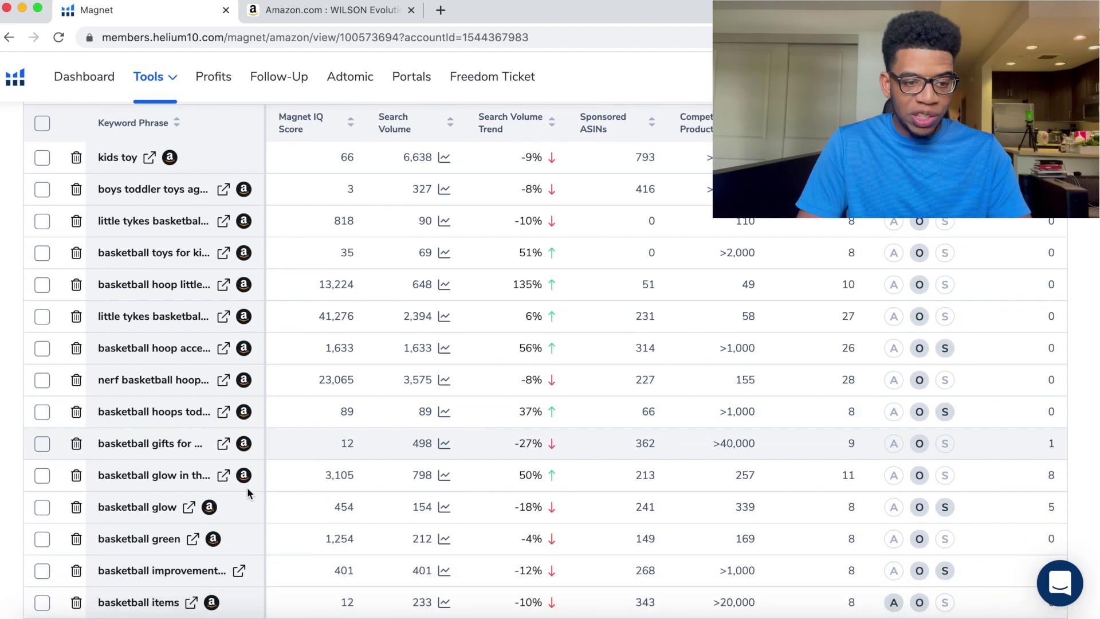
{"action": "scroll", "coordinate": [213, 174], "scroll_direction": "up", "scroll_amount": 2}
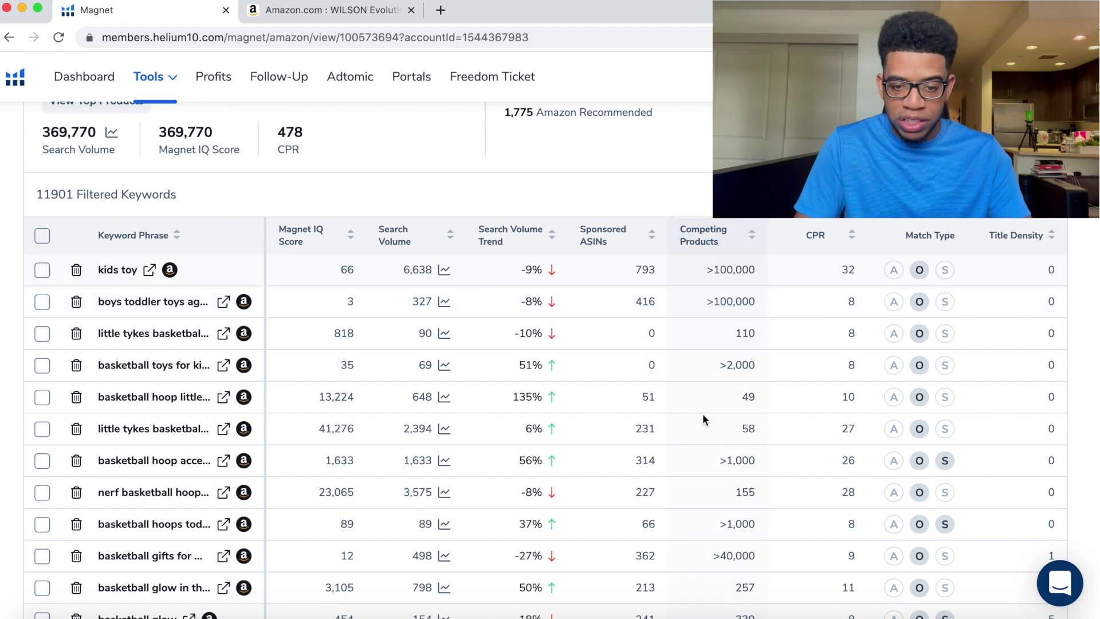
{"action": "scroll", "coordinate": [388, 296], "scroll_direction": "up", "scroll_amount": 1}
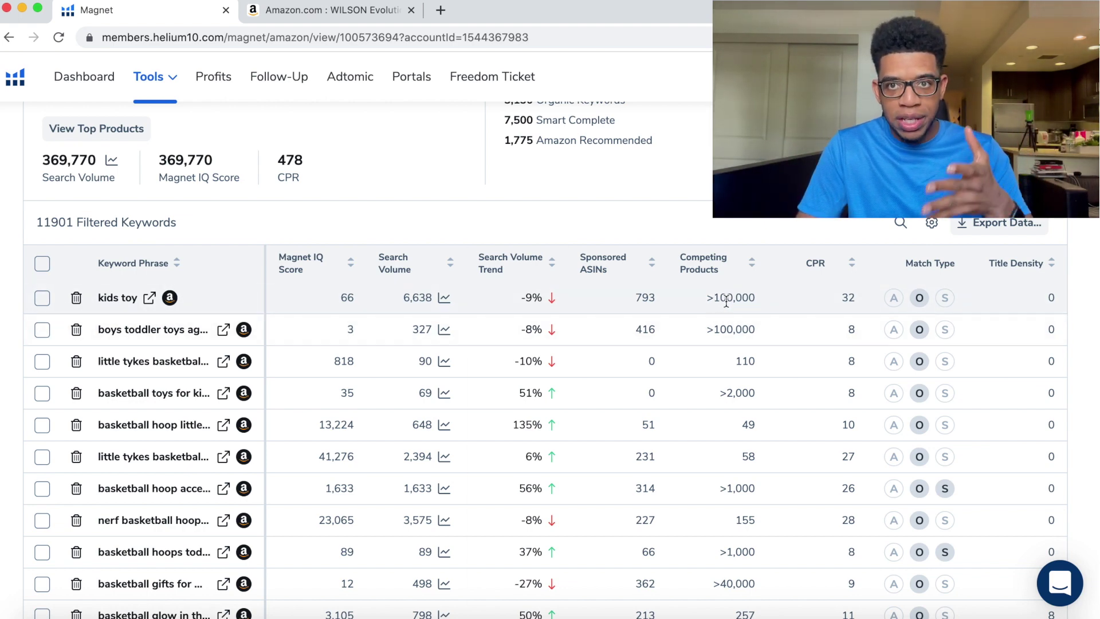
{"action": "scroll", "coordinate": [725, 300], "scroll_direction": "down", "scroll_amount": 3}
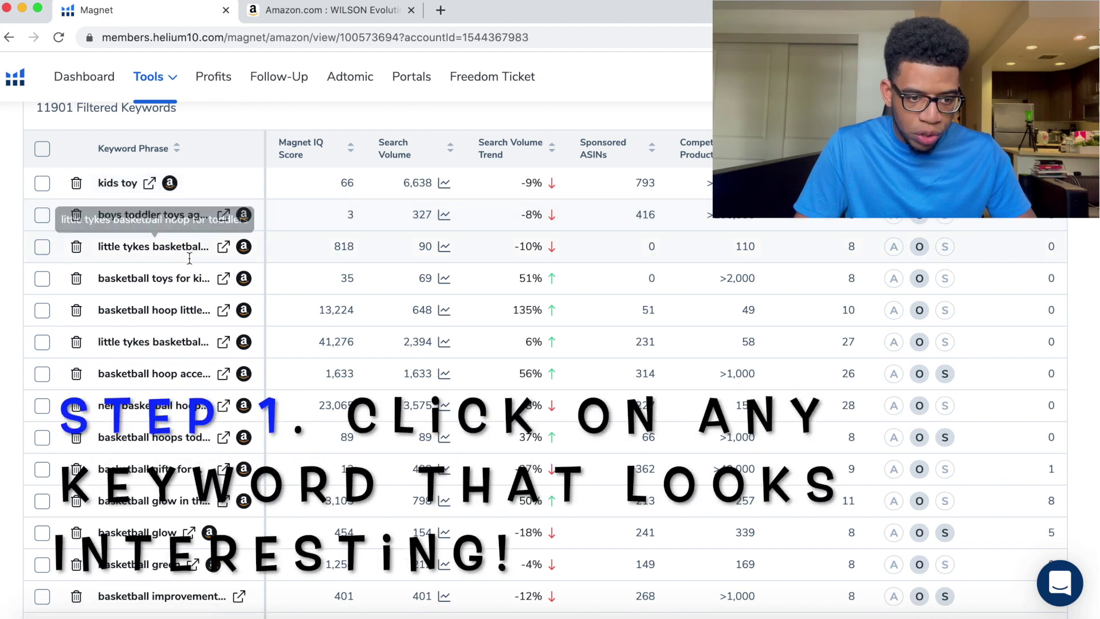
Highlight the 56% trend for 'basketball hoop accessories' and search Amazon for that keyword.
{"action": "scroll", "coordinate": [189, 263], "scroll_direction": "down", "scroll_amount": 1}
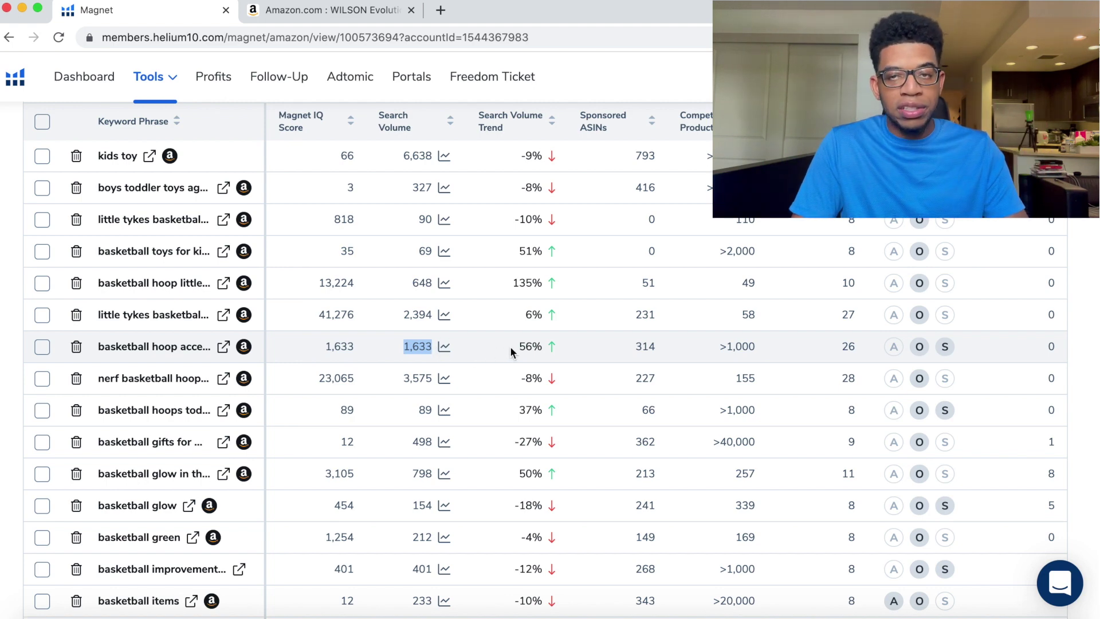
{"action": "left_click_drag", "start_coordinate": [513, 348], "coordinate": [547, 347]}
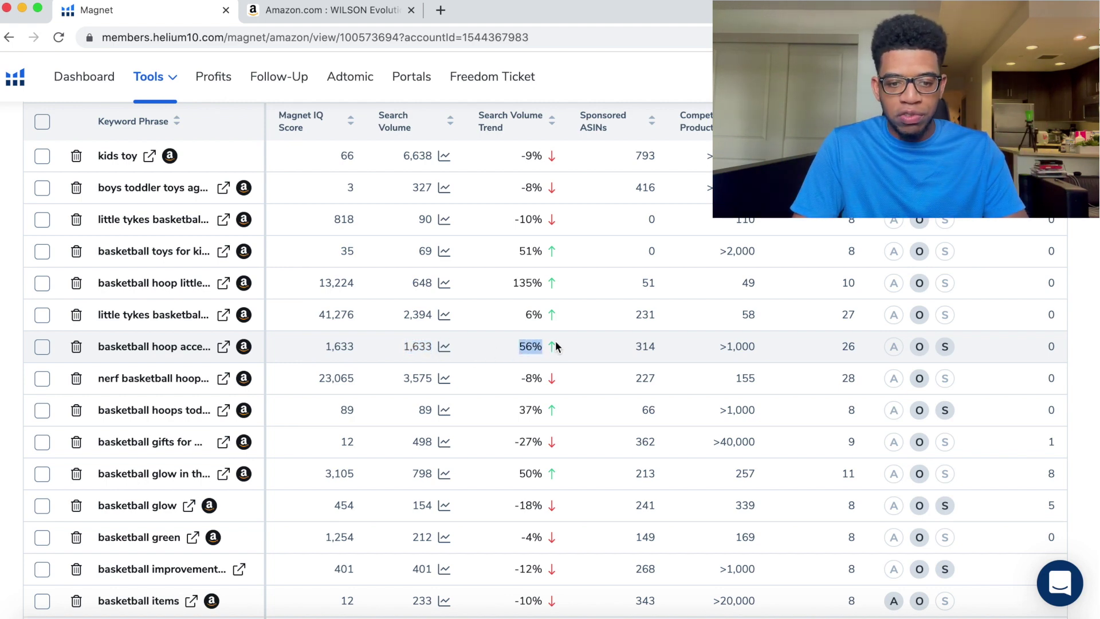
{"action": "left_click", "coordinate": [224, 347]}
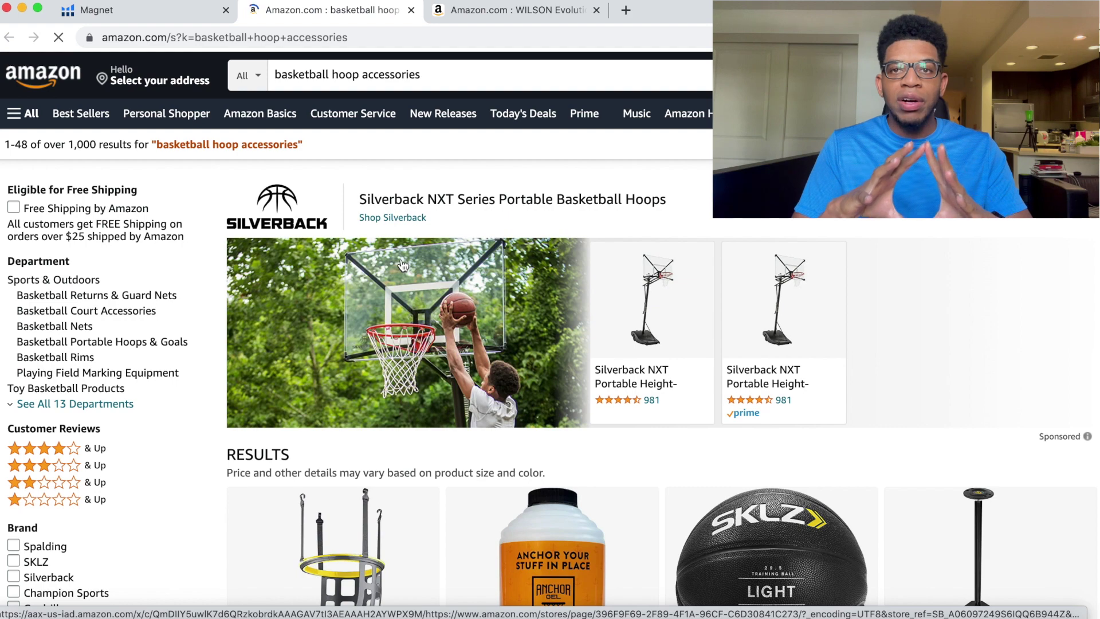
{"action": "left_click", "coordinate": [480, 14]}
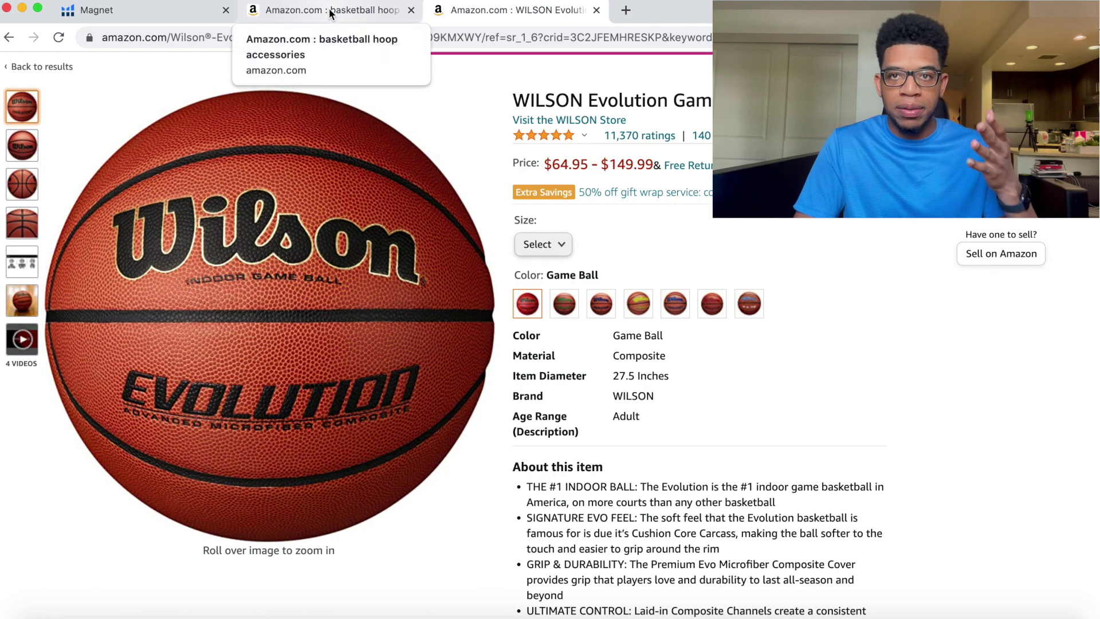
{"action": "left_click", "coordinate": [331, 14]}
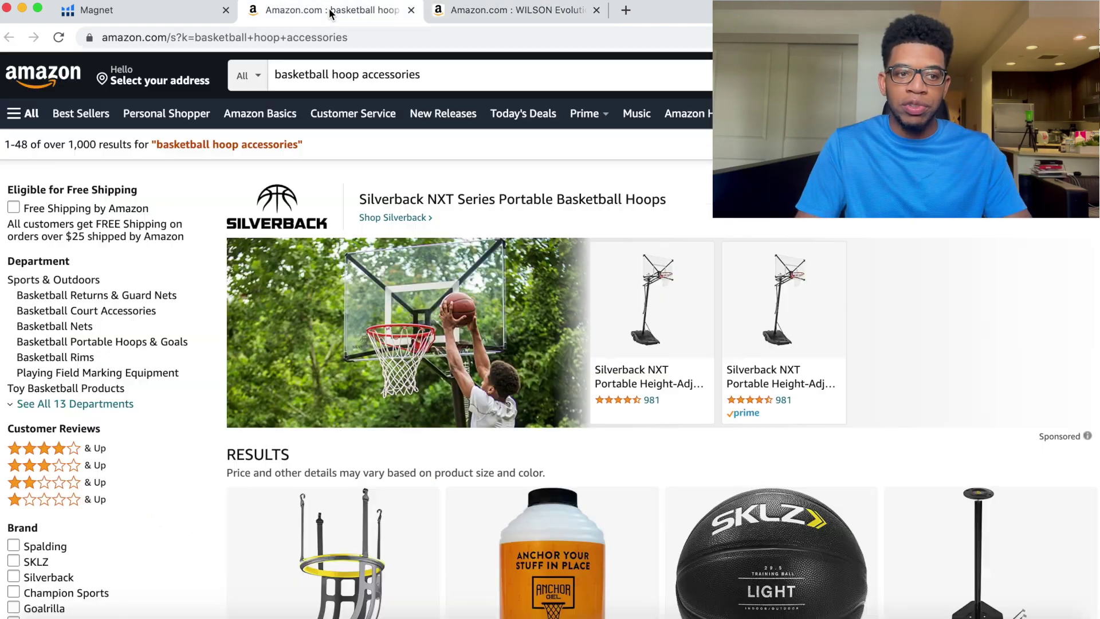
{"action": "left_click", "coordinate": [169, 16]}
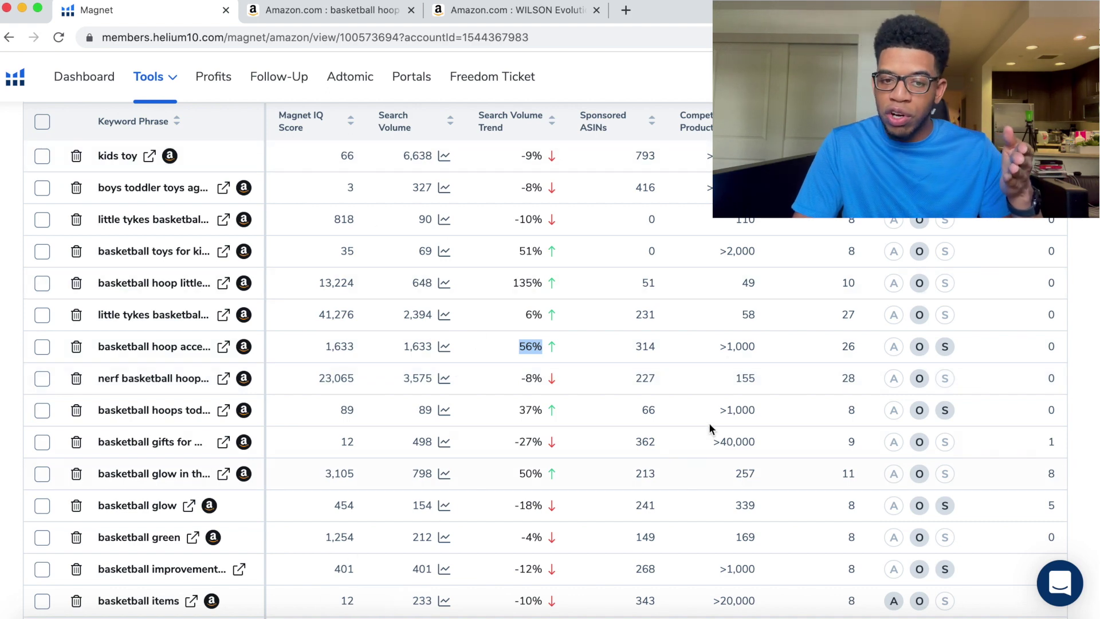
{"action": "left_click", "coordinate": [364, 15]}
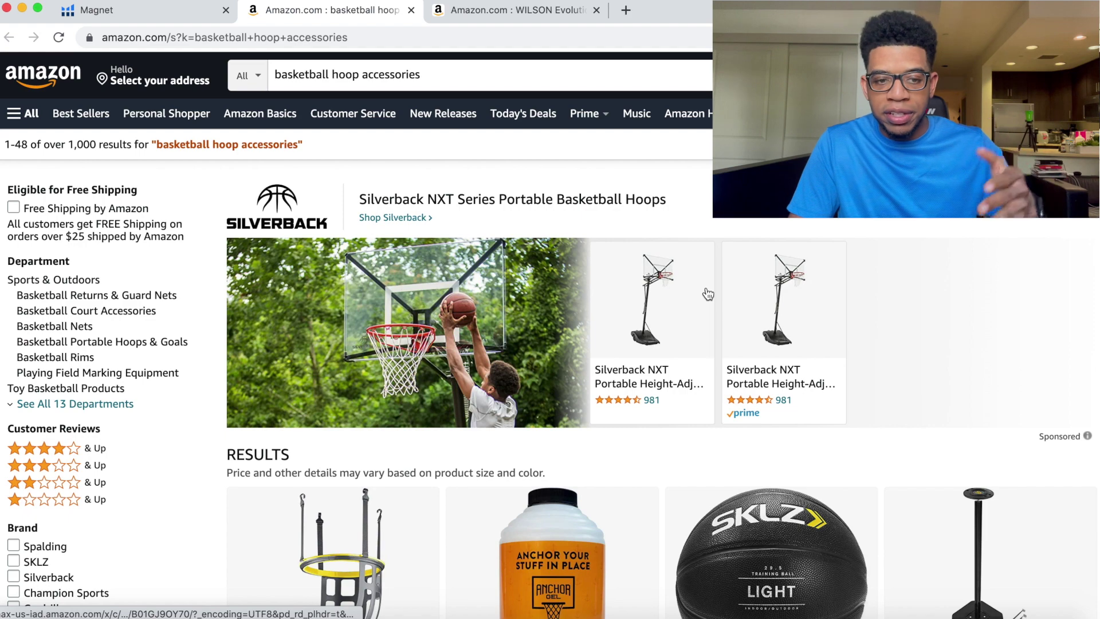
{"action": "scroll", "coordinate": [707, 294], "scroll_direction": "down", "scroll_amount": 3}
{"action": "scroll", "coordinate": [708, 294], "scroll_direction": "down", "scroll_amount": 7}
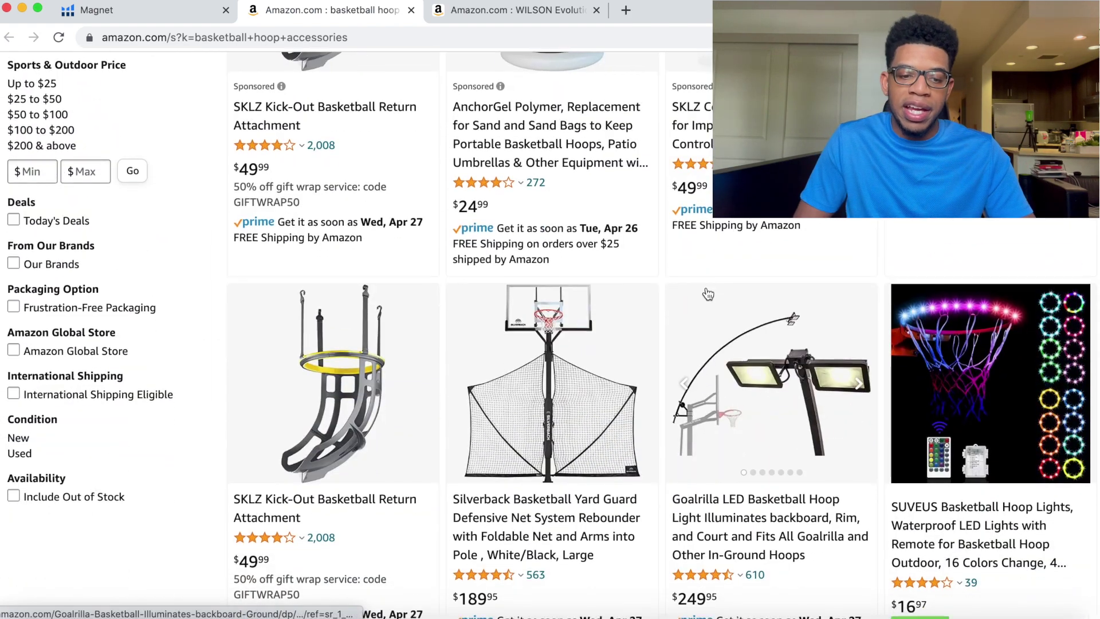
{"action": "scroll", "coordinate": [707, 292], "scroll_direction": "down", "scroll_amount": 1}
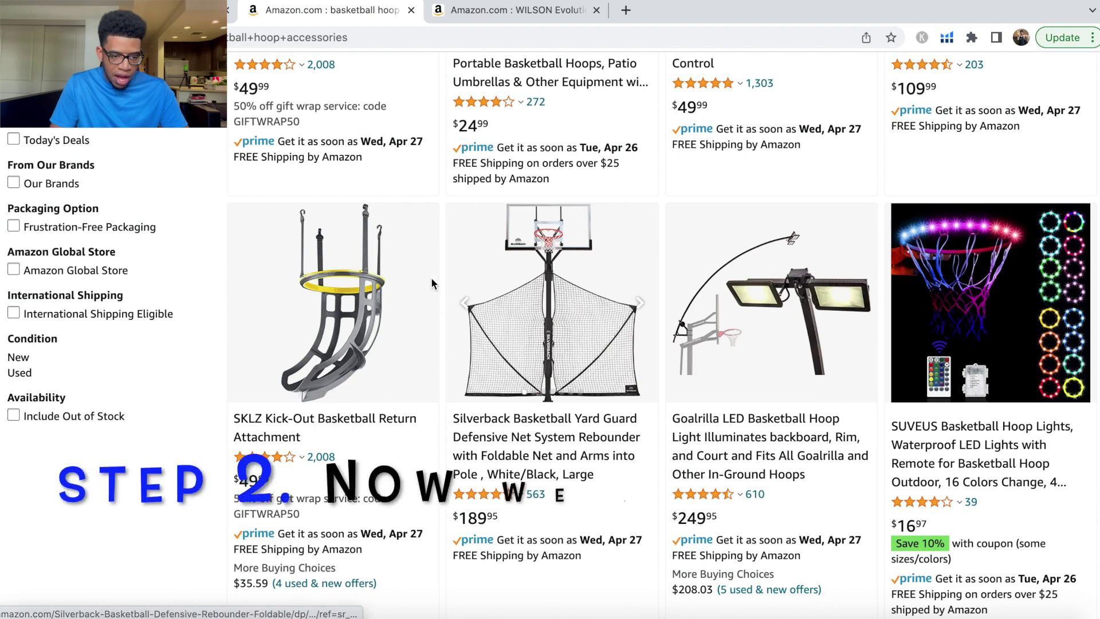
Open the SUVEUS Basketball Hoop Lights listing in a new tab.
{"action": "mouse_move", "coordinate": [357, 309]}
{"action": "scroll", "coordinate": [317, 293], "scroll_direction": "down", "scroll_amount": 1}
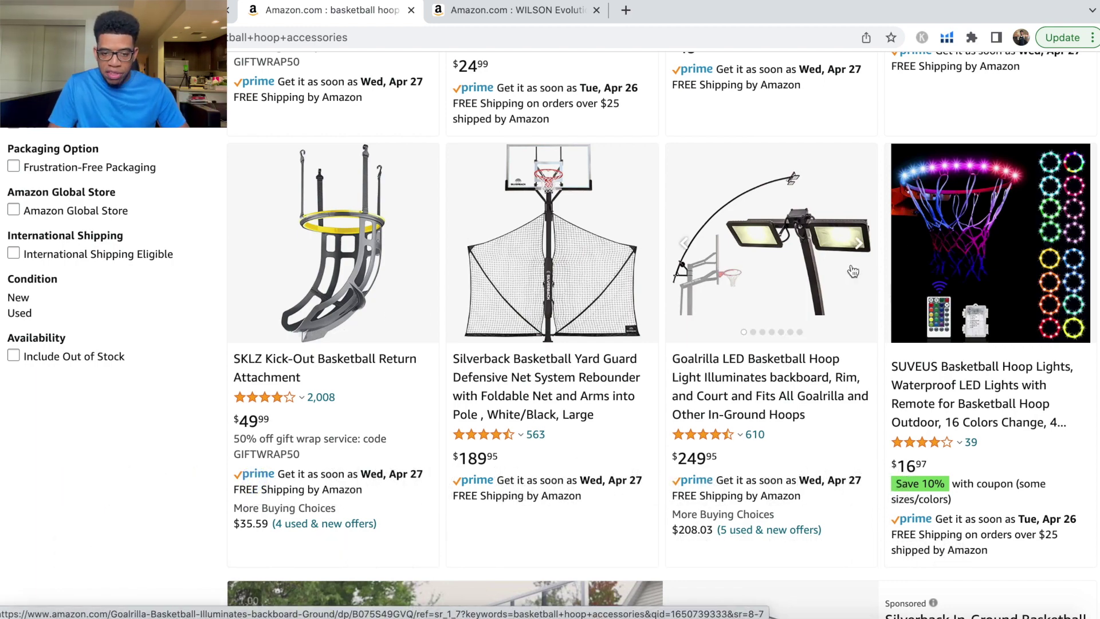
{"action": "scroll", "coordinate": [1090, 169], "scroll_direction": "down", "scroll_amount": 3}
{"action": "scroll", "coordinate": [1031, 315], "scroll_direction": "up", "scroll_amount": 3}
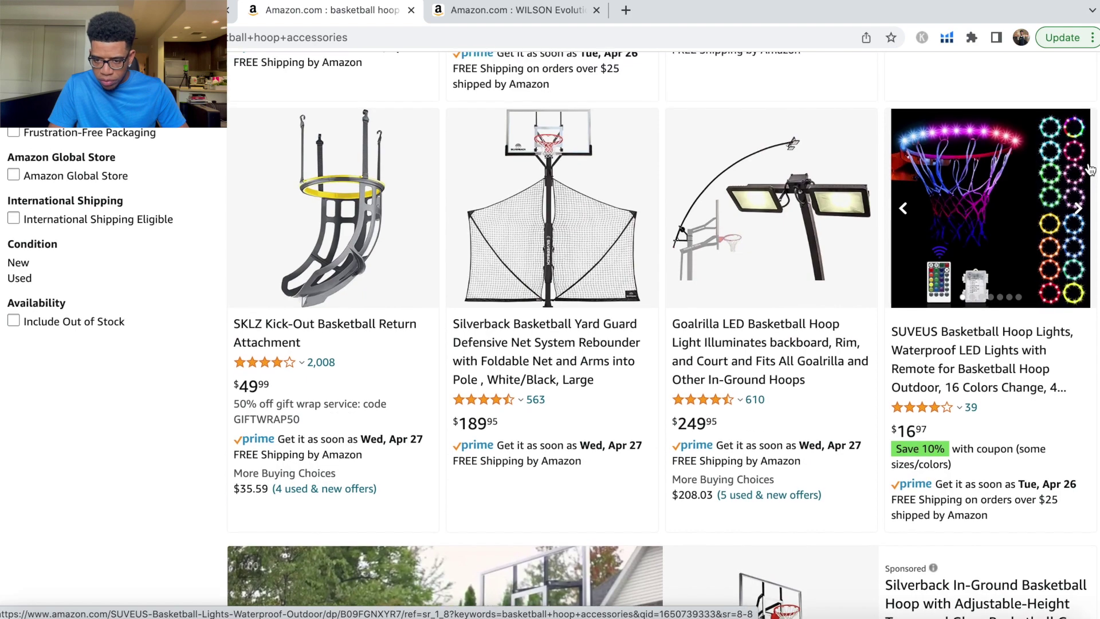
{"action": "scroll", "coordinate": [1003, 414], "scroll_direction": "down", "scroll_amount": 3}
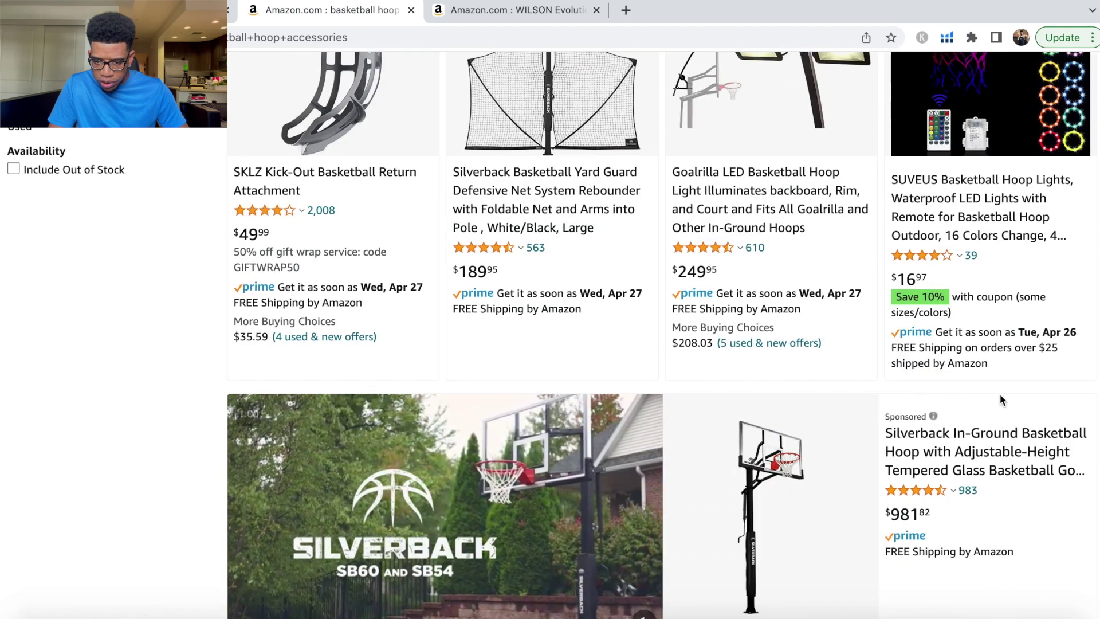
{"action": "right_click", "coordinate": [952, 202]}
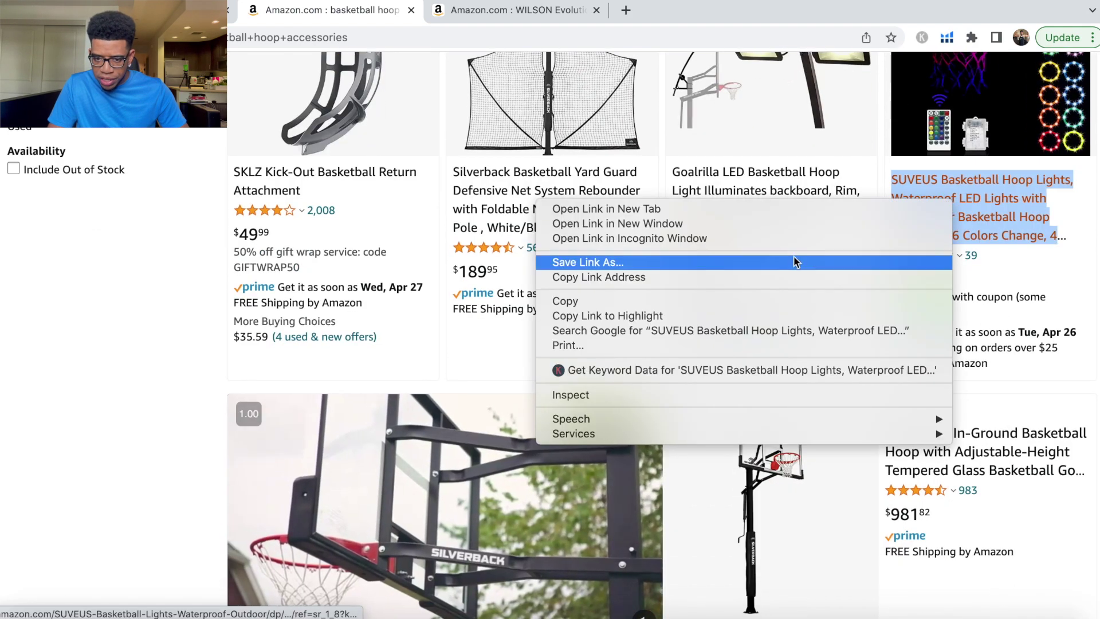
{"action": "left_click", "coordinate": [726, 211]}
Scroll the results, then view the SUVEUS product page at $16.97 with 39 ratings.
{"action": "scroll", "coordinate": [810, 350], "scroll_direction": "down", "scroll_amount": 10}
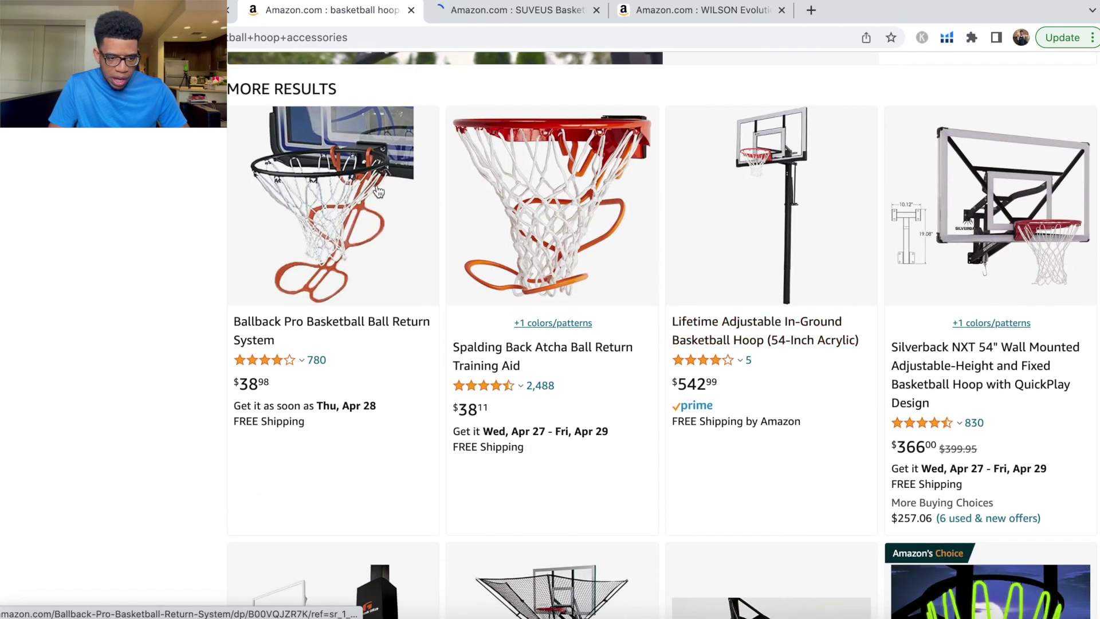
{"action": "scroll", "coordinate": [309, 344], "scroll_direction": "down", "scroll_amount": 1}
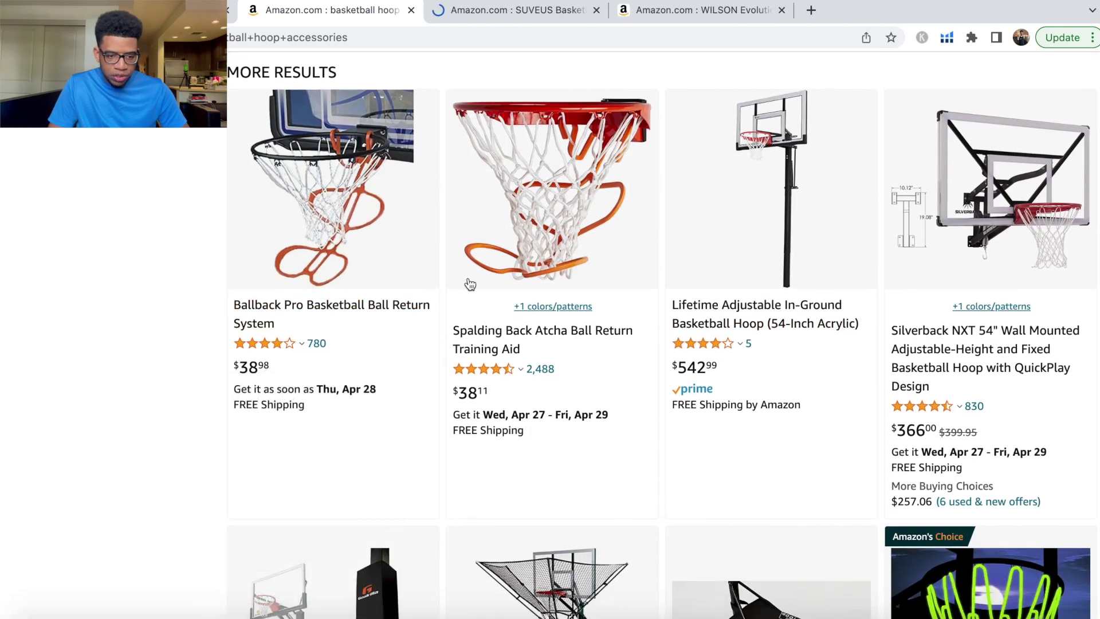
{"action": "scroll", "coordinate": [541, 328], "scroll_direction": "down", "scroll_amount": 1}
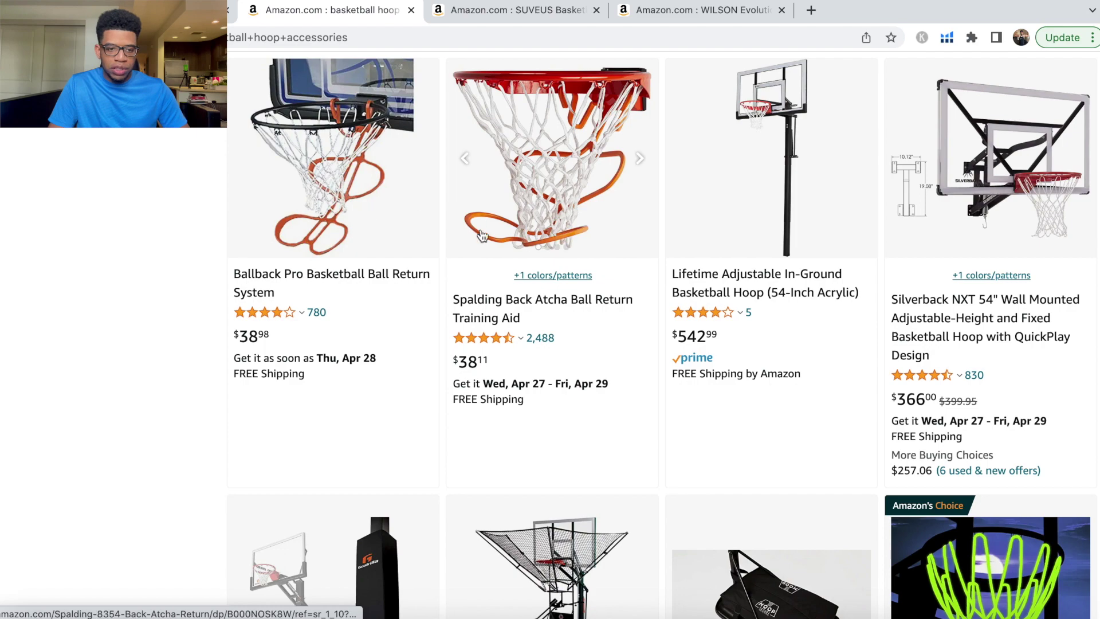
{"action": "scroll", "coordinate": [389, 256], "scroll_direction": "down", "scroll_amount": 8}
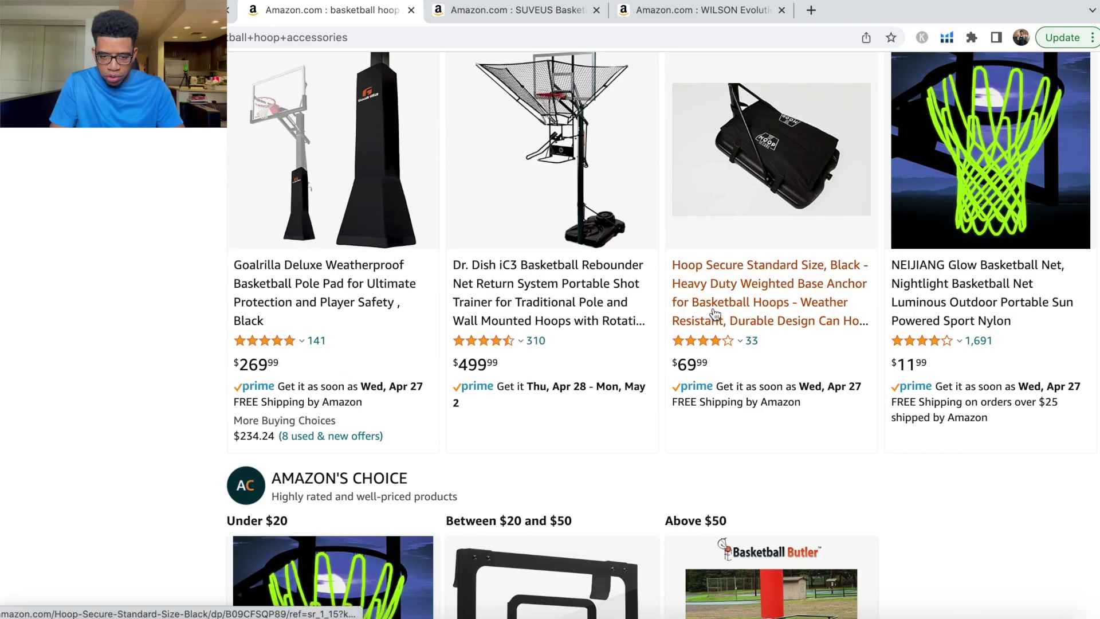
{"action": "scroll", "coordinate": [713, 312], "scroll_direction": "down", "scroll_amount": 6}
{"action": "scroll", "coordinate": [714, 313], "scroll_direction": "down", "scroll_amount": 11}
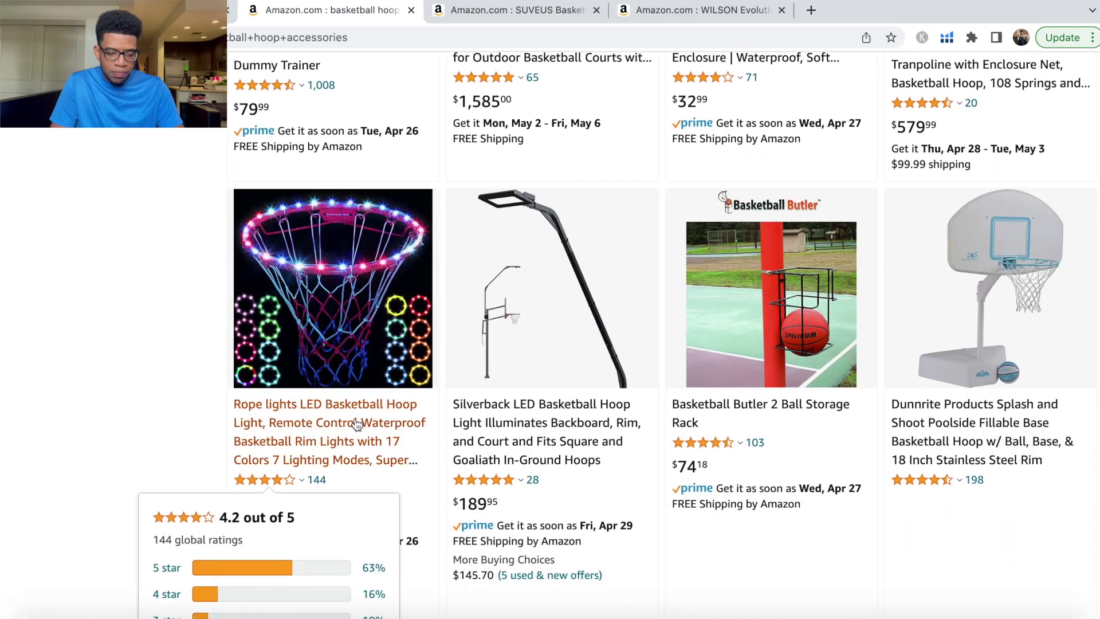
{"action": "scroll", "coordinate": [358, 414], "scroll_direction": "up", "scroll_amount": 1}
{"action": "scroll", "coordinate": [350, 401], "scroll_direction": "down", "scroll_amount": 2}
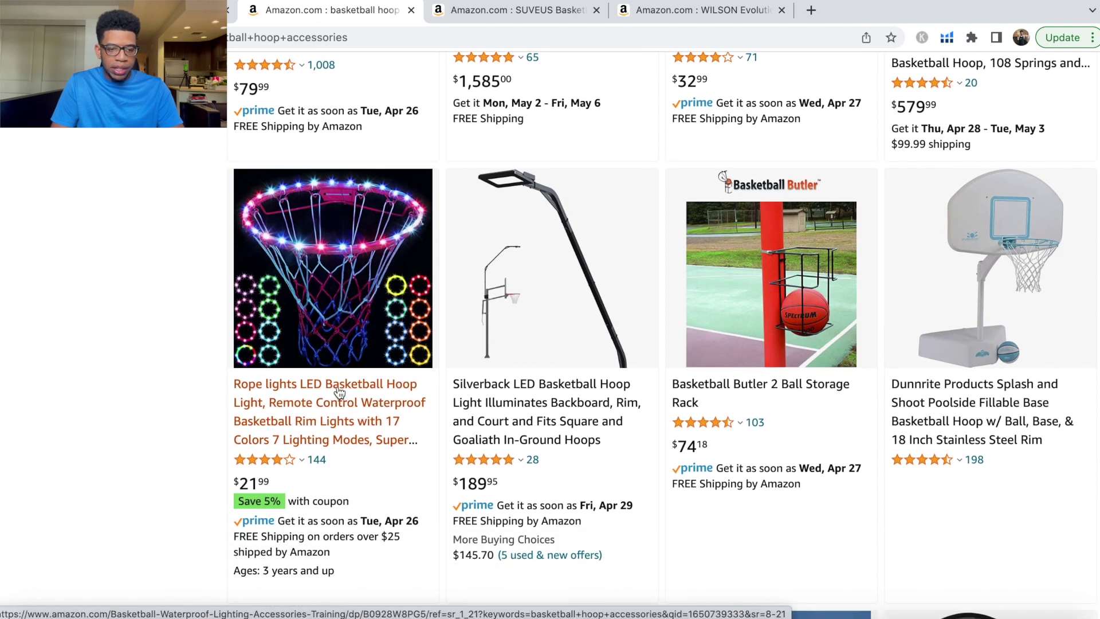
{"action": "left_click", "coordinate": [517, 17]}
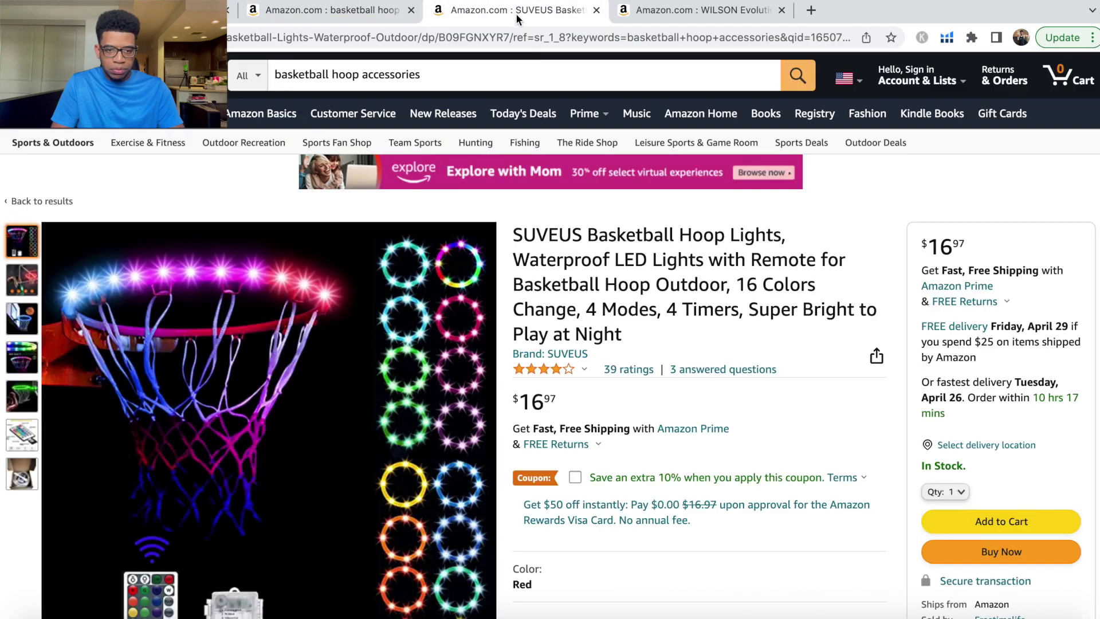
{"action": "left_click", "coordinate": [364, 21]}
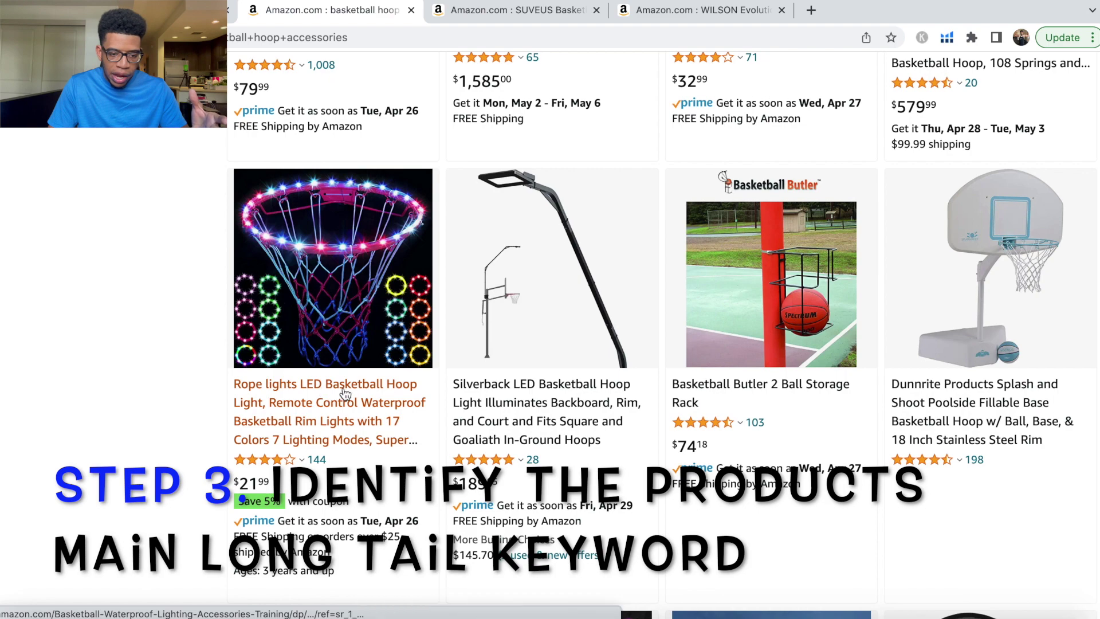
{"action": "left_click", "coordinate": [529, 14]}
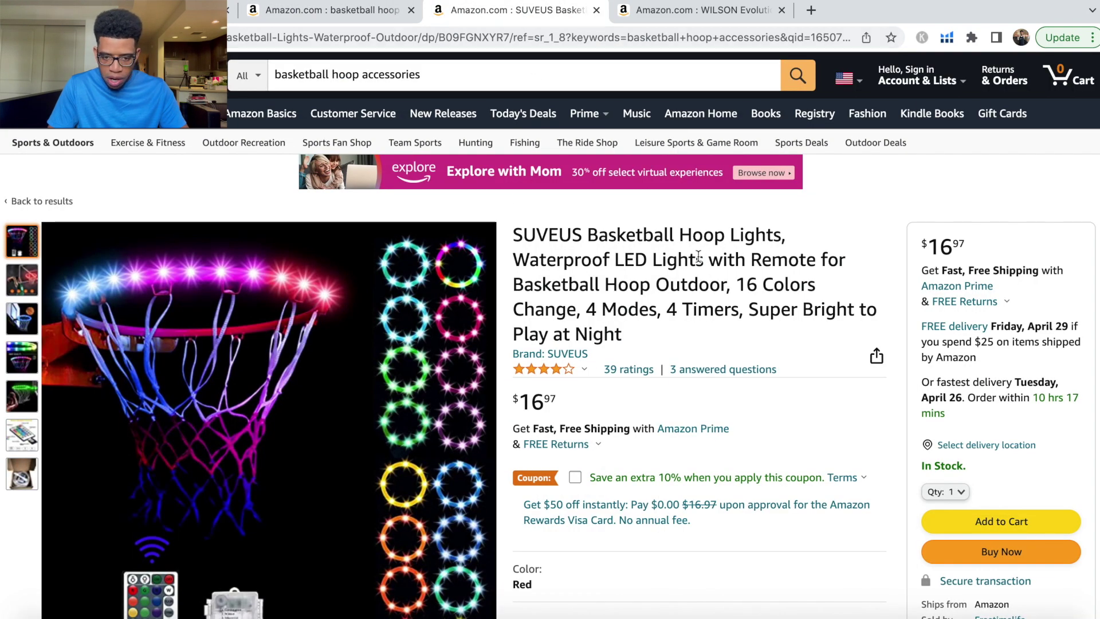
Replace the search with 'basketball hoop light' and scroll its 543 results.
{"action": "triple_click", "coordinate": [437, 74]}
{"action": "type", "text": "basket"}
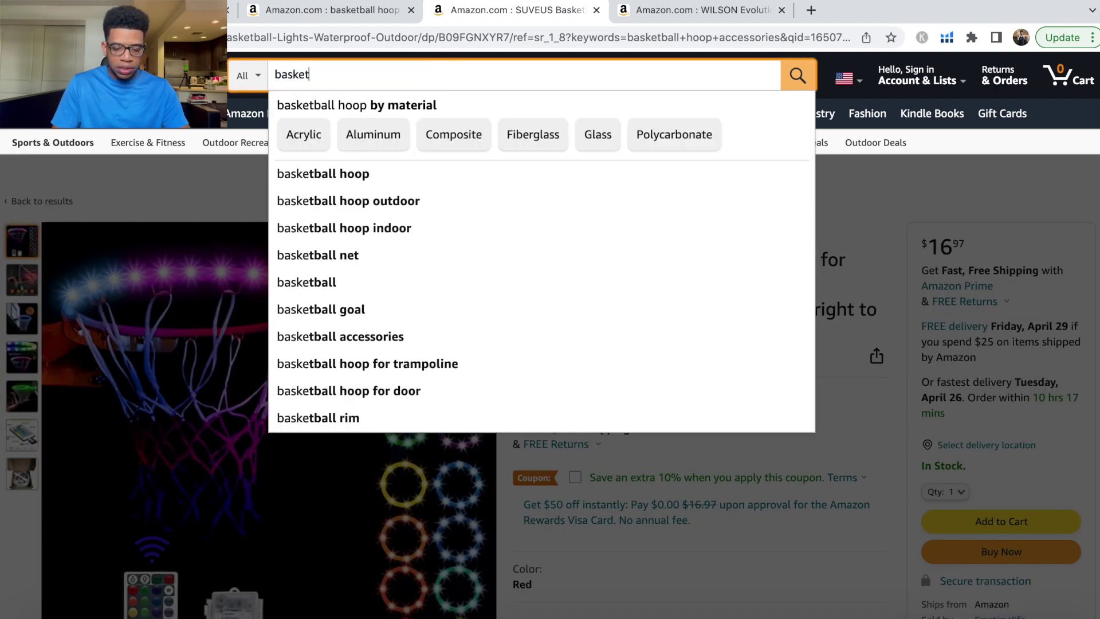
{"action": "type", "text": "ball hoop"}
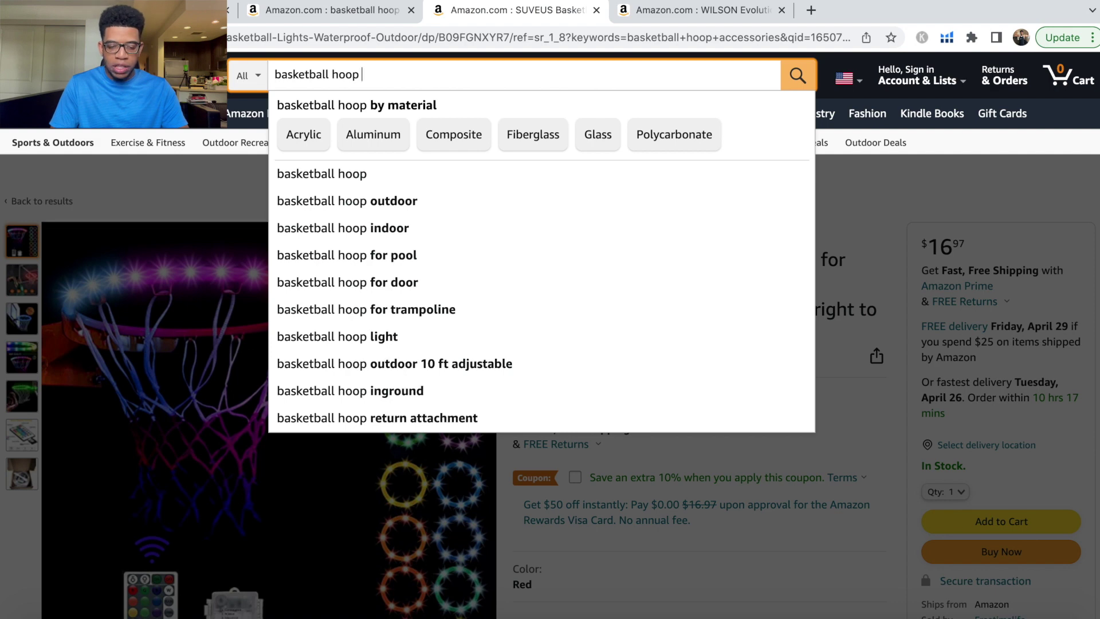
{"action": "type", "text": " light"}
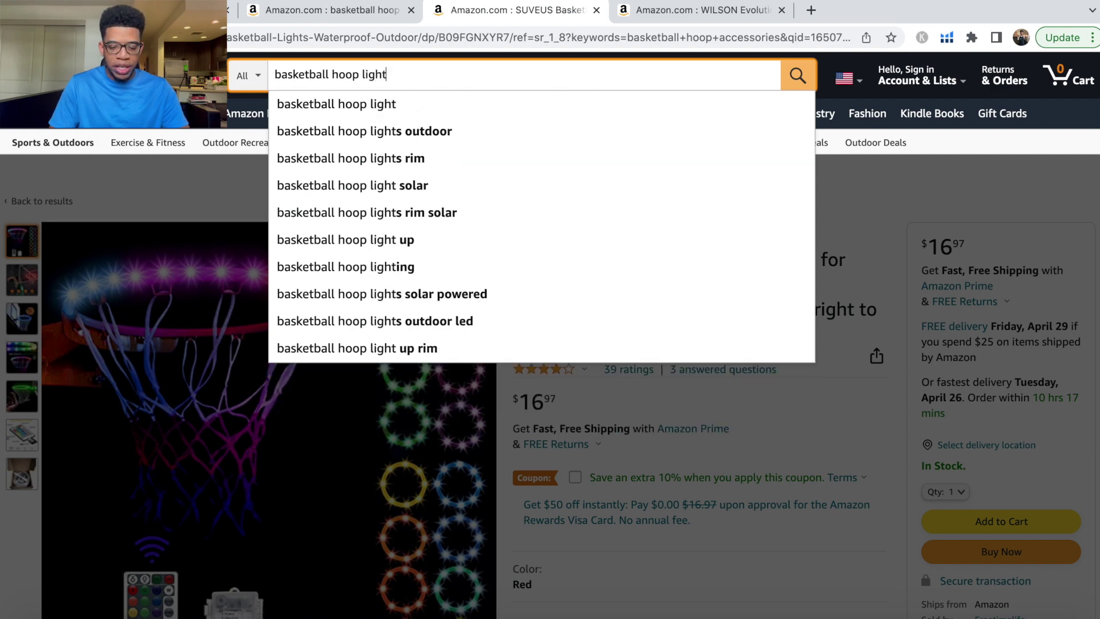
{"action": "key", "text": "Return"}
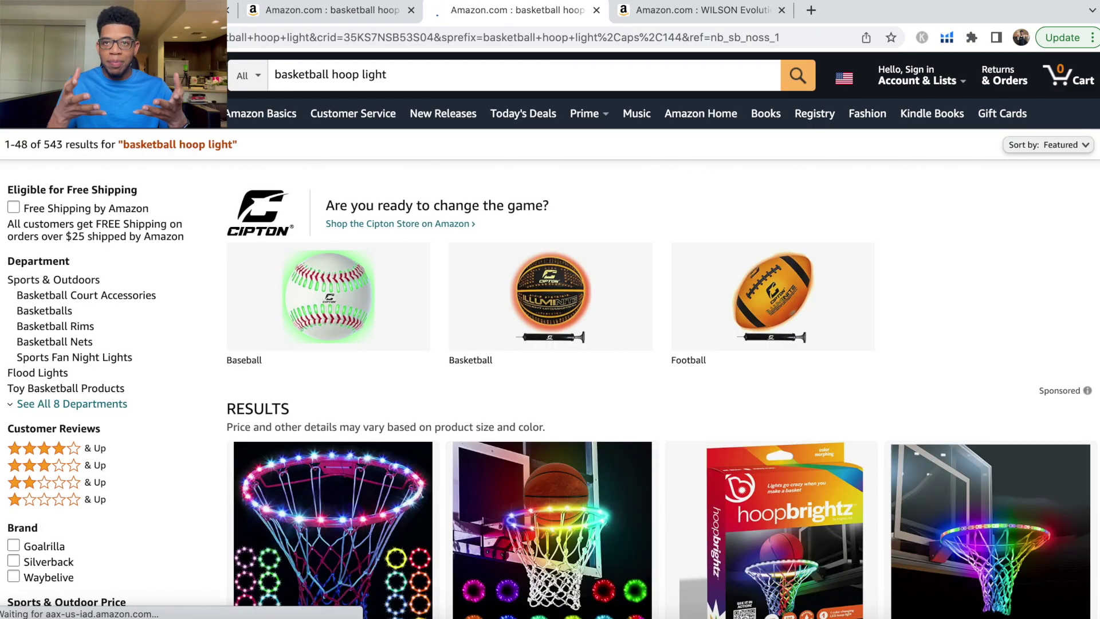
{"action": "scroll", "coordinate": [550, 335], "scroll_direction": "down", "scroll_amount": 7}
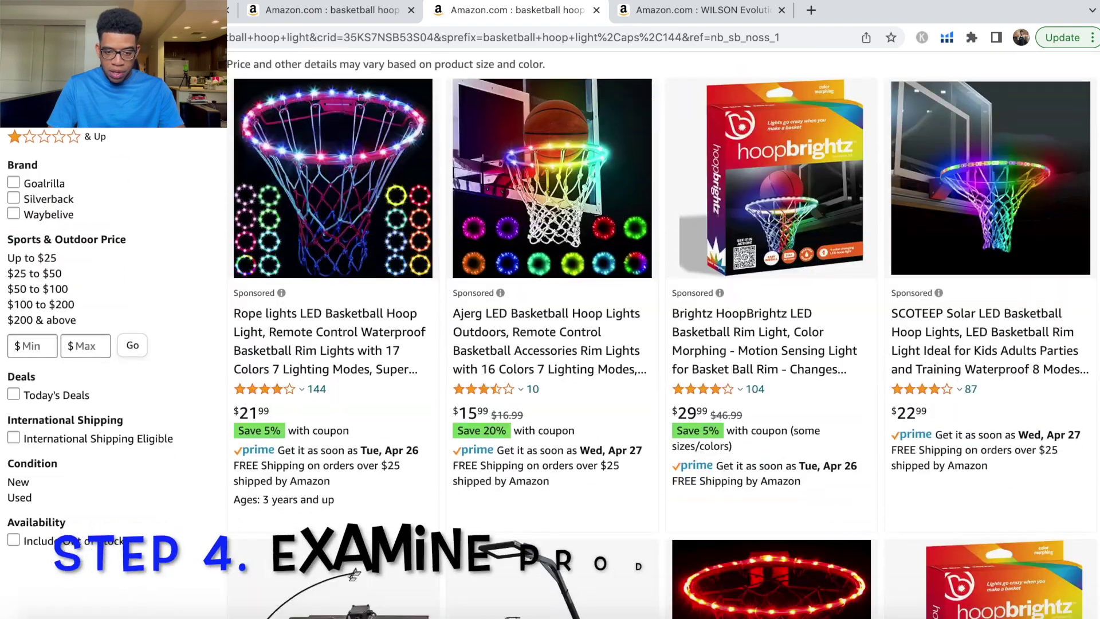
{"action": "scroll", "coordinate": [550, 335], "scroll_direction": "down", "scroll_amount": 7}
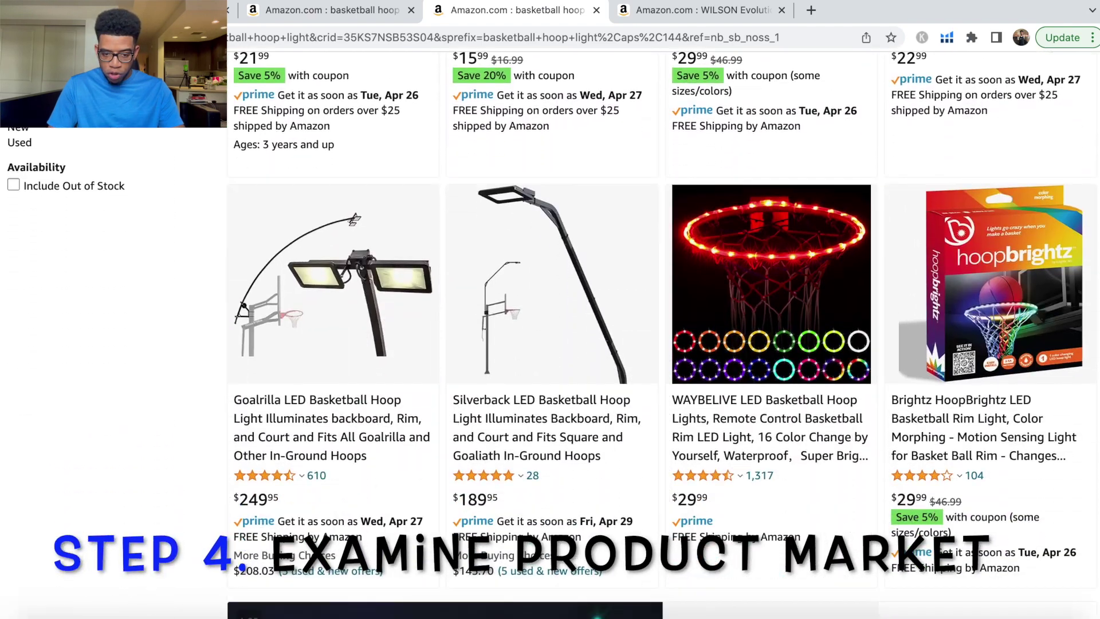
Scroll the hoop light results: SUVEUS $16.97, rope lights $21.99, Waybelive set $24.99.
{"action": "scroll", "coordinate": [441, 77], "scroll_direction": "up", "scroll_amount": 2}
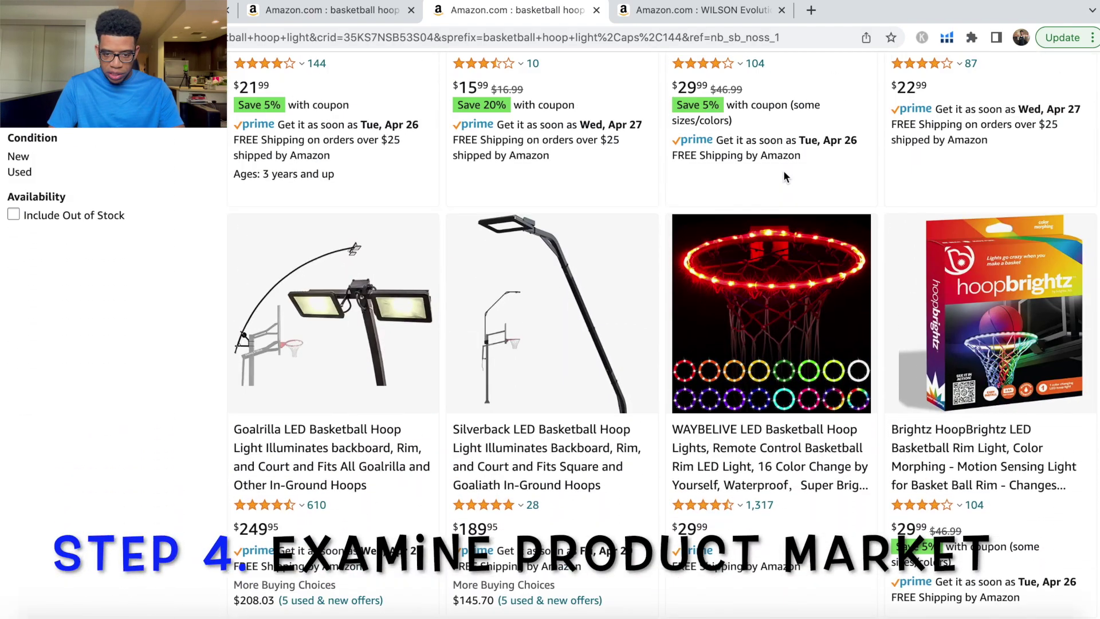
{"action": "scroll", "coordinate": [642, 309], "scroll_direction": "down", "scroll_amount": 5}
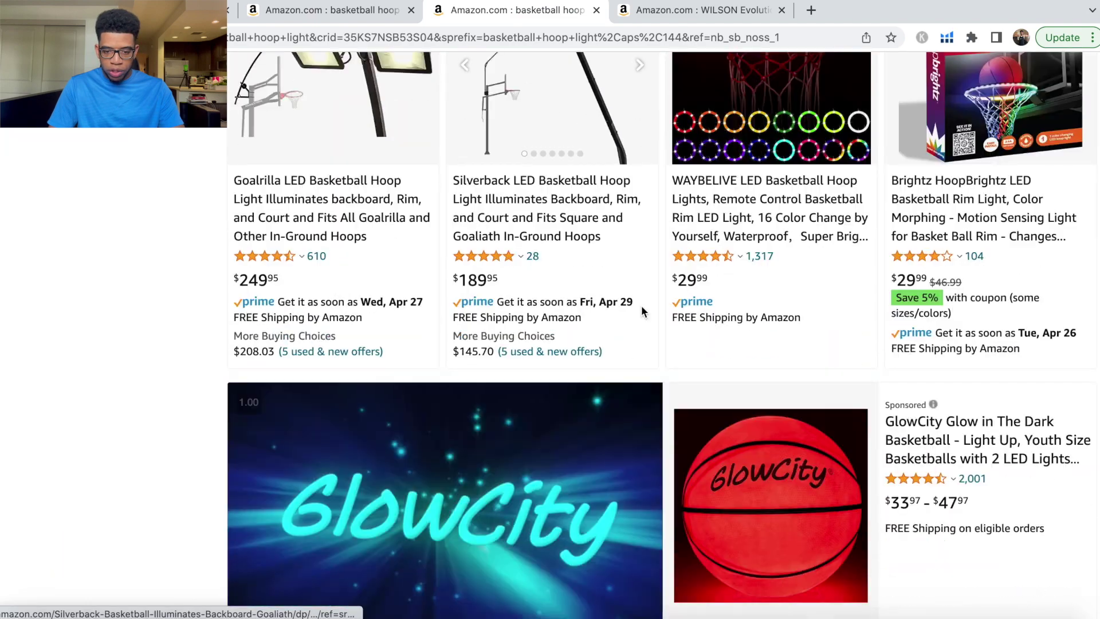
{"action": "scroll", "coordinate": [756, 162], "scroll_direction": "down", "scroll_amount": 4}
{"action": "scroll", "coordinate": [756, 162], "scroll_direction": "down", "scroll_amount": 7}
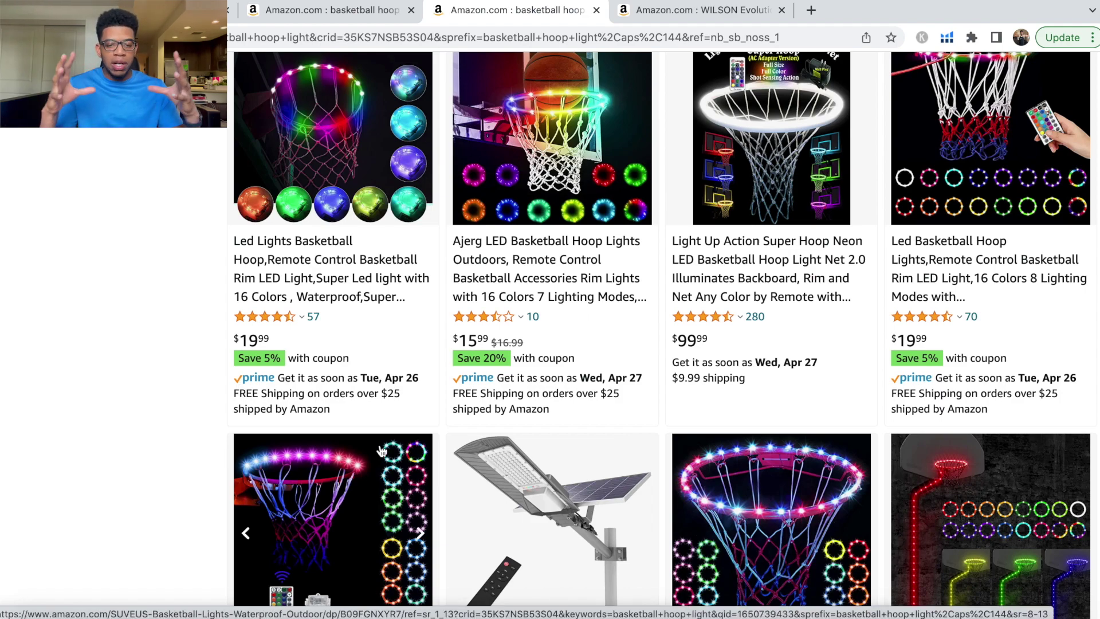
{"action": "scroll", "coordinate": [382, 450], "scroll_direction": "up", "scroll_amount": 4}
{"action": "scroll", "coordinate": [381, 451], "scroll_direction": "up", "scroll_amount": 15}
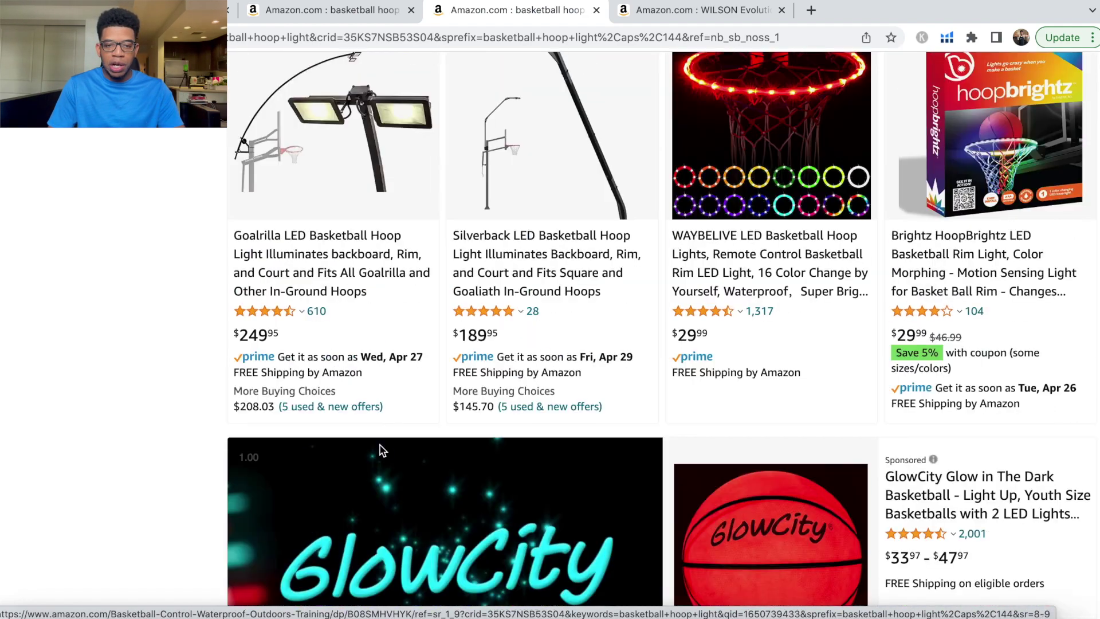
{"action": "scroll", "coordinate": [382, 451], "scroll_direction": "down", "scroll_amount": 4}
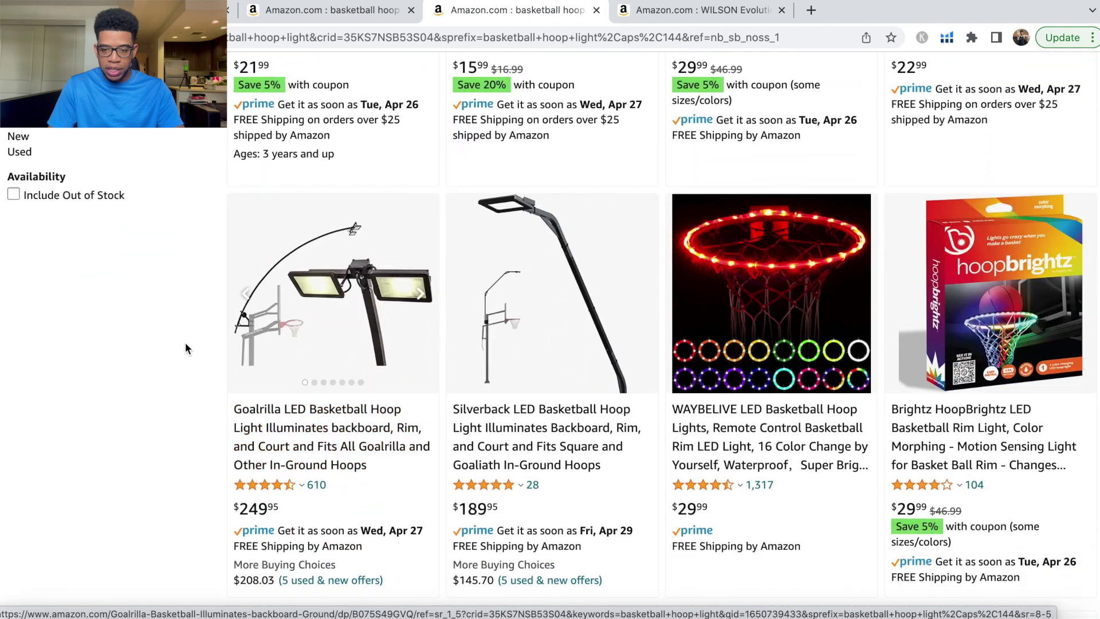
{"action": "scroll", "coordinate": [452, 314], "scroll_direction": "down", "scroll_amount": 3}
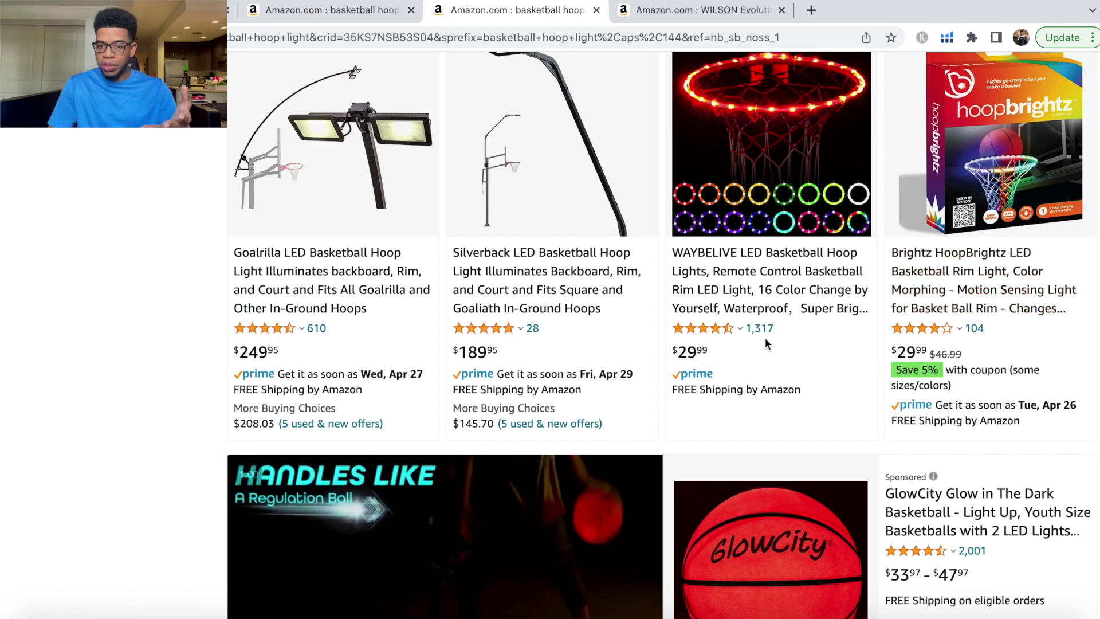
{"action": "scroll", "coordinate": [764, 336], "scroll_direction": "up", "scroll_amount": 1}
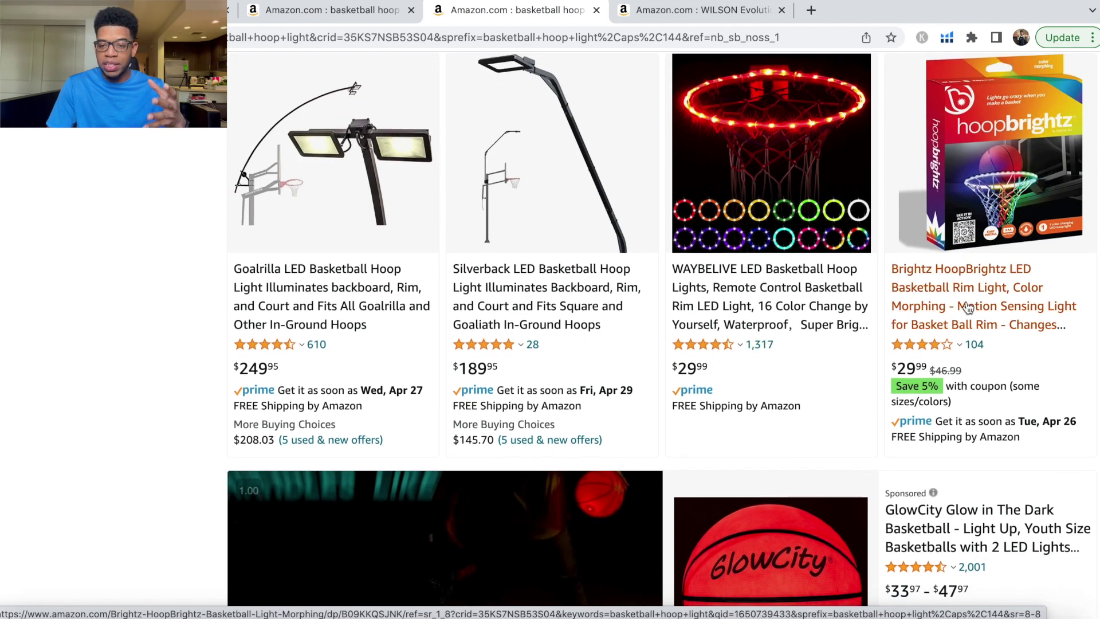
{"action": "scroll", "coordinate": [989, 309], "scroll_direction": "down", "scroll_amount": 3}
{"action": "scroll", "coordinate": [989, 310], "scroll_direction": "down", "scroll_amount": 10}
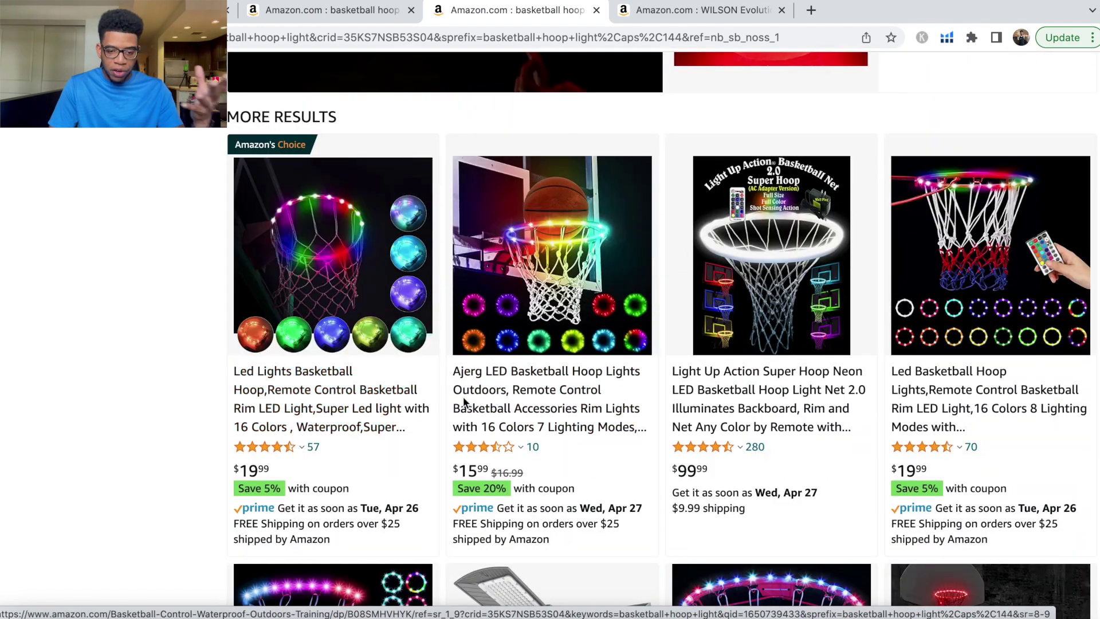
{"action": "scroll", "coordinate": [561, 411], "scroll_direction": "down", "scroll_amount": 2}
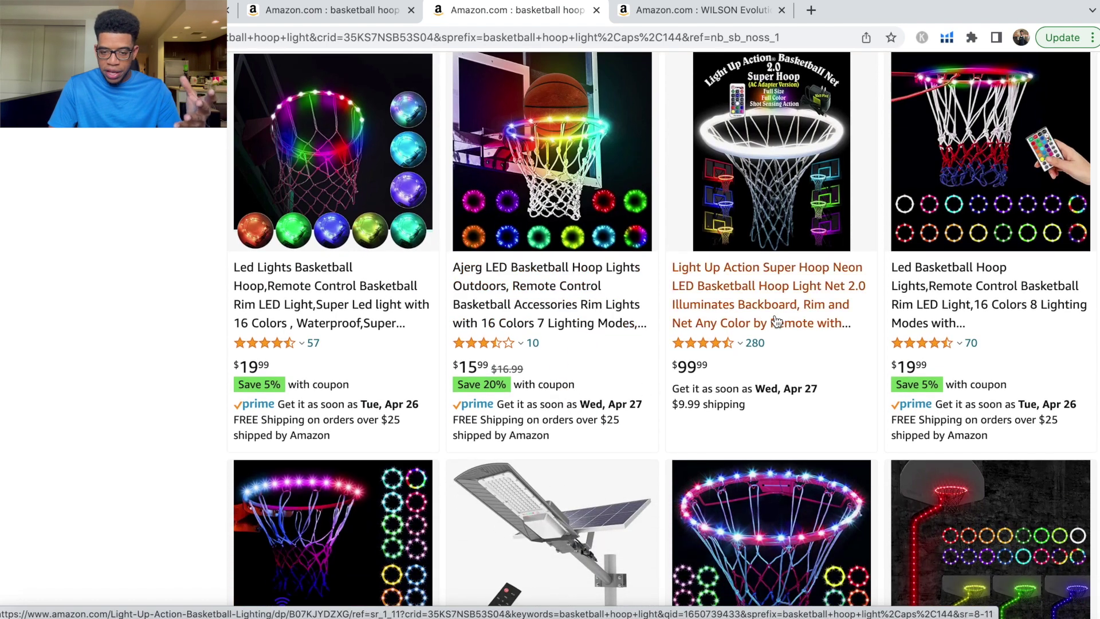
{"action": "scroll", "coordinate": [782, 456], "scroll_direction": "down", "scroll_amount": 5}
{"action": "scroll", "coordinate": [777, 319], "scroll_direction": "down", "scroll_amount": 2}
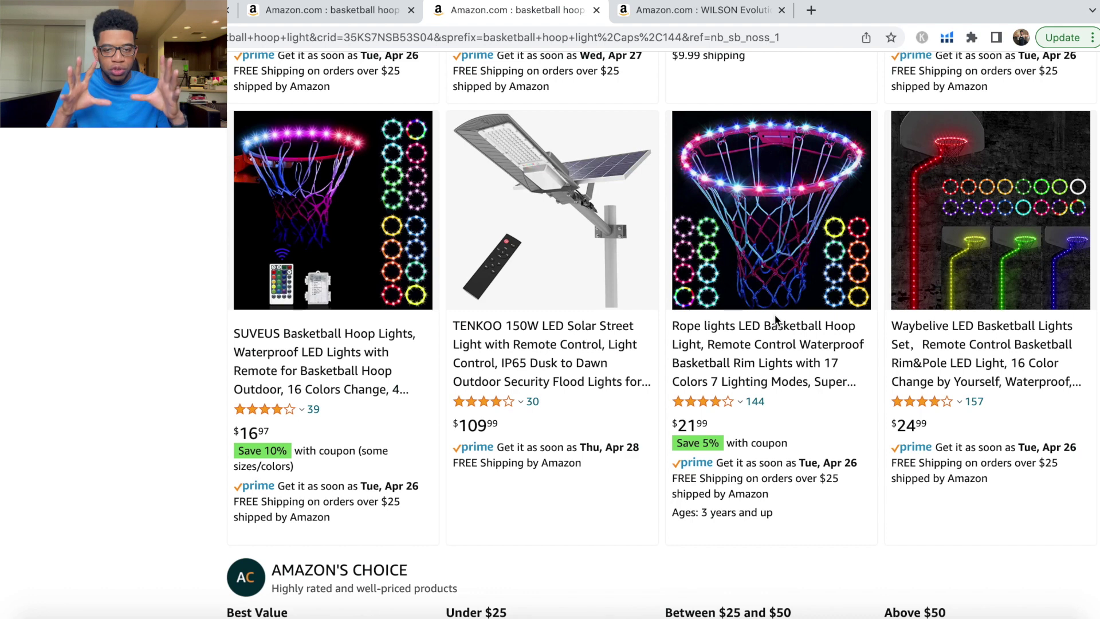
Run Helium 10 Xray product research on the basketball hoop light results.
{"action": "left_click", "coordinate": [947, 39]}
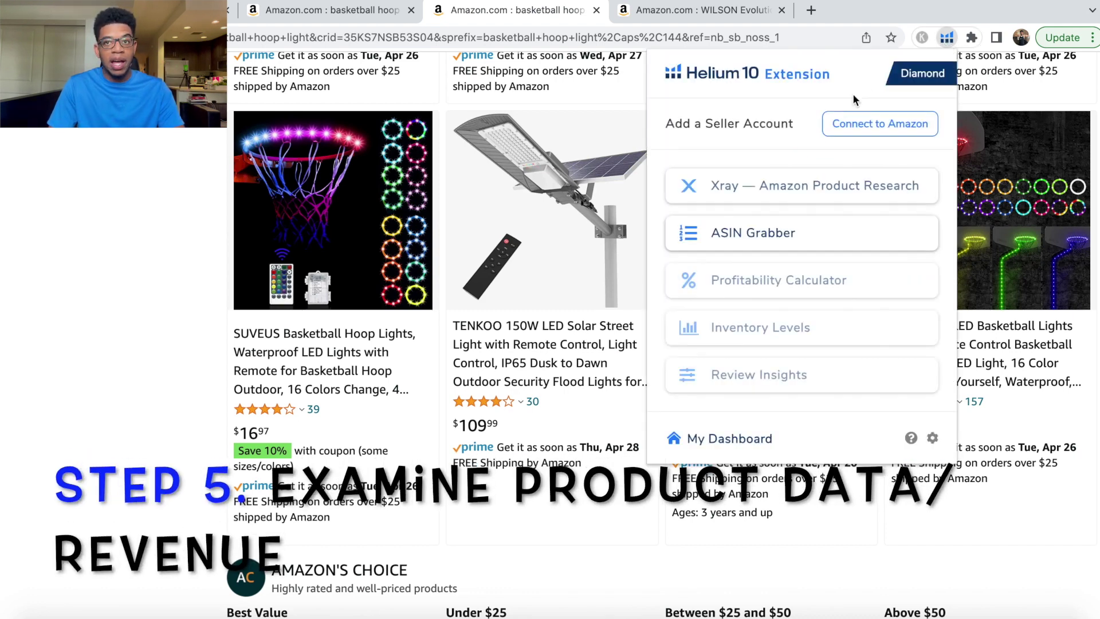
{"action": "left_click", "coordinate": [732, 188]}
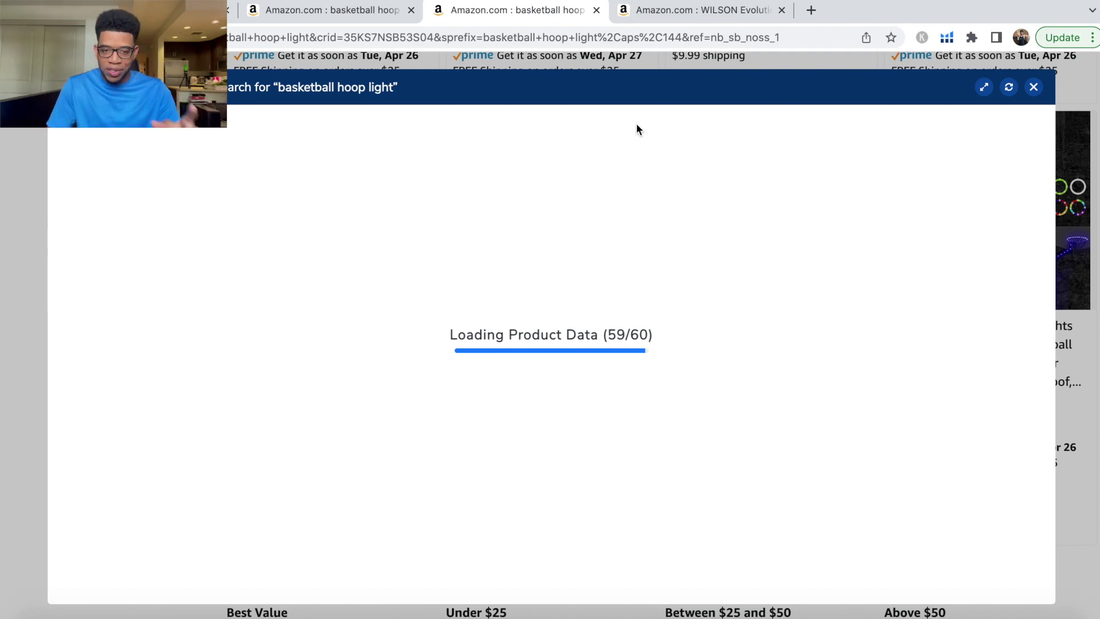
{"action": "left_click_drag", "start_coordinate": [594, 96], "coordinate": [518, 64]}
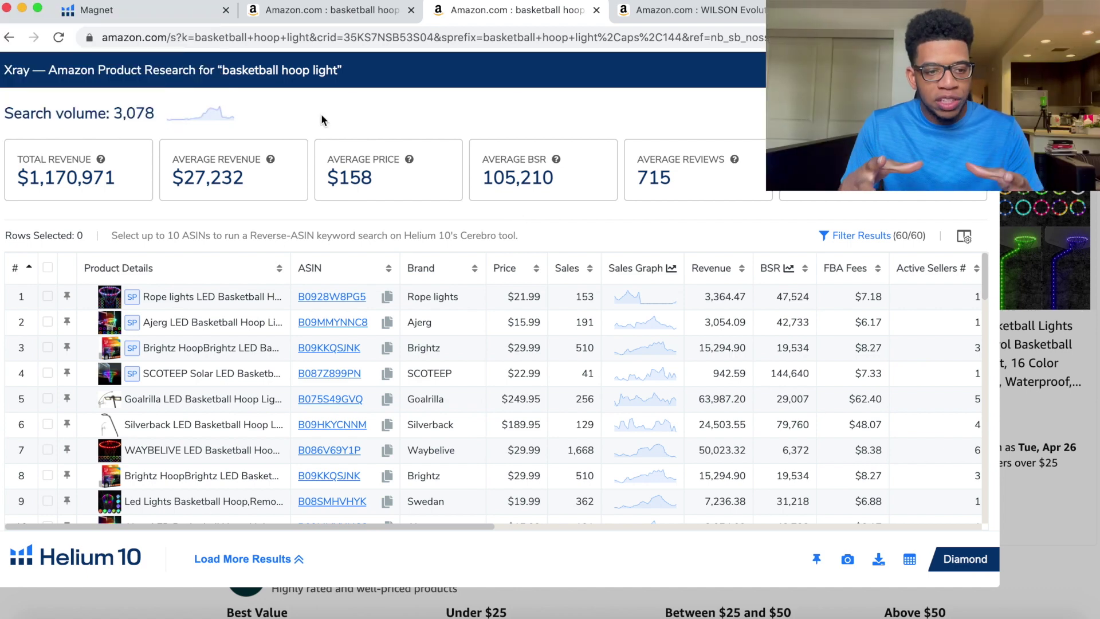
Highlight the 3,078 search volume and $1,170,971 total revenue figures.
{"action": "left_click_drag", "start_coordinate": [114, 113], "coordinate": [161, 123]}
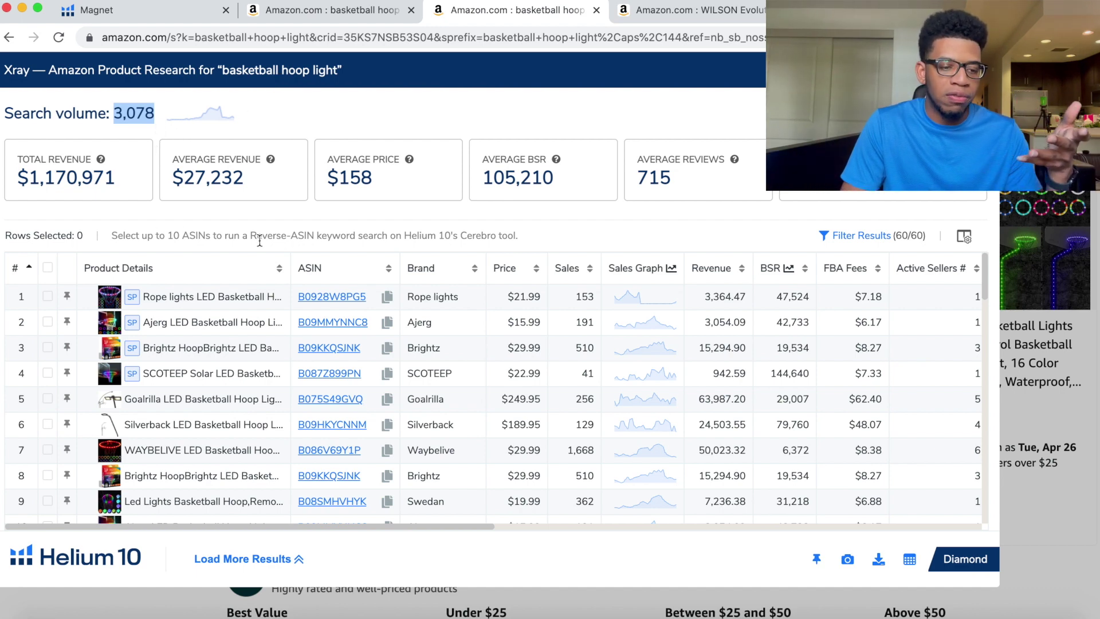
{"action": "left_click_drag", "start_coordinate": [122, 180], "coordinate": [29, 177]}
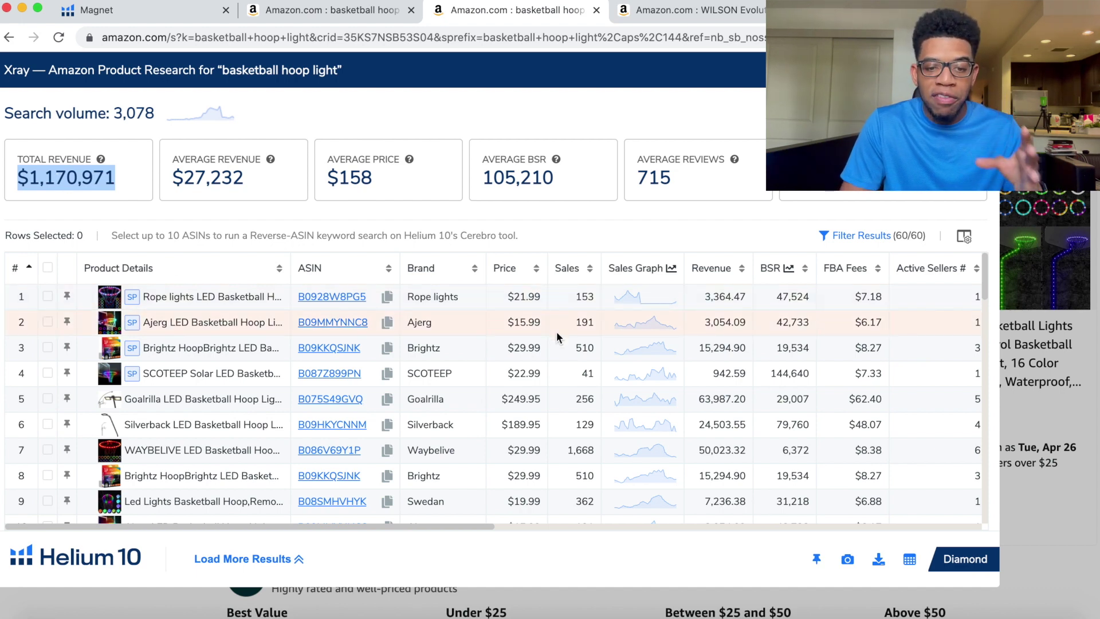
{"action": "scroll", "coordinate": [645, 364], "scroll_direction": "right", "scroll_amount": 5}
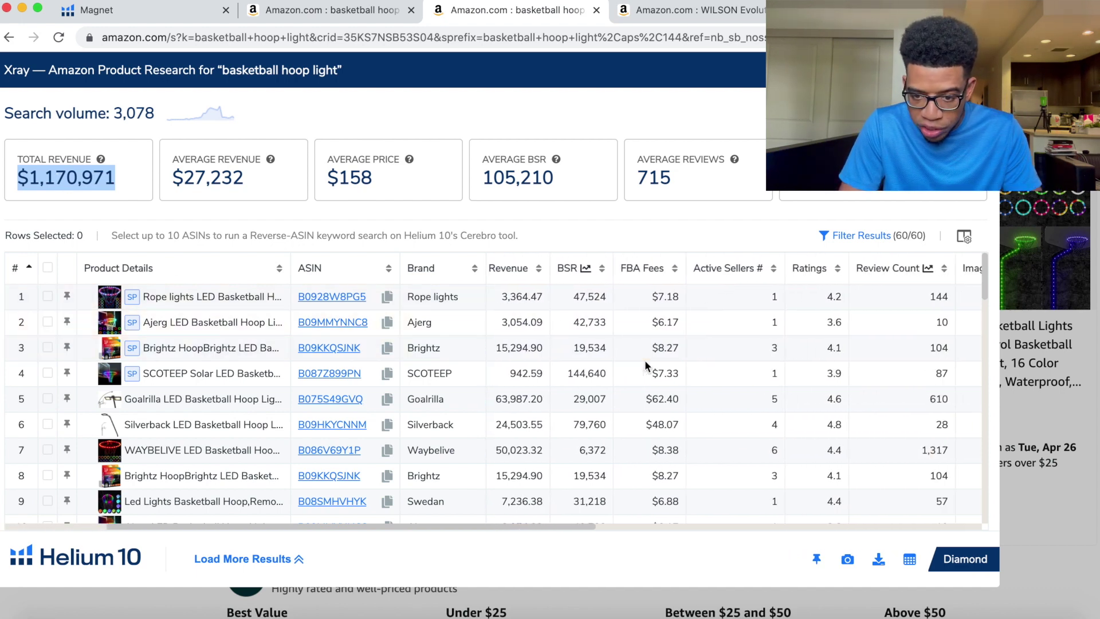
Place Review Count beside Revenue and compare listings, e.g. Waybelive's 1,668 sales and 1,317 reviews.
{"action": "left_click_drag", "start_coordinate": [894, 269], "coordinate": [544, 273]}
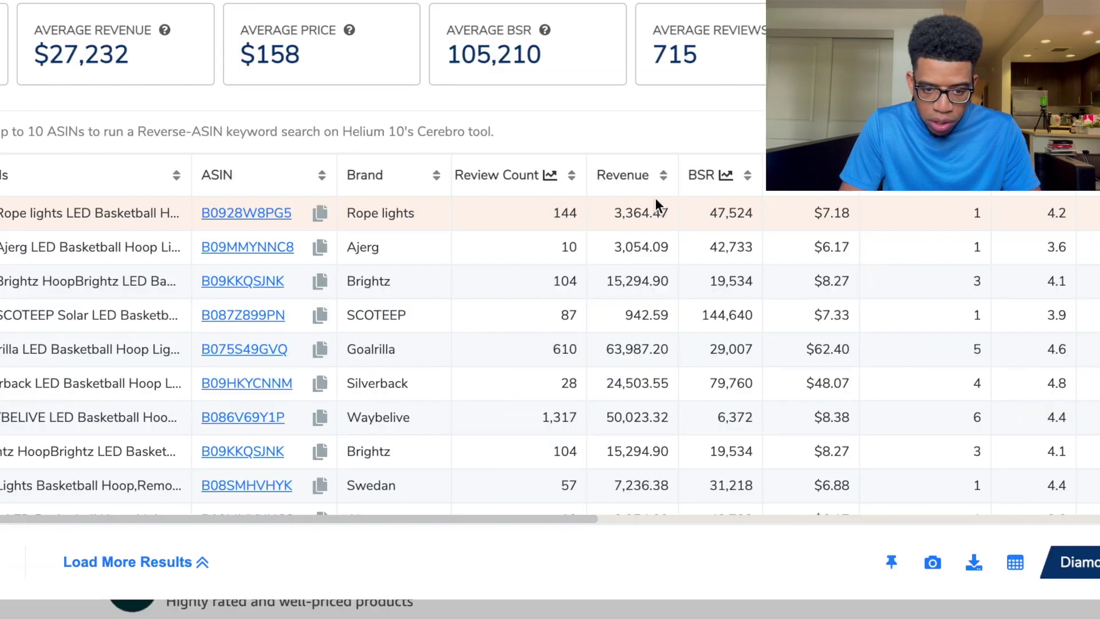
{"action": "scroll", "coordinate": [690, 290], "scroll_direction": "left", "scroll_amount": 3}
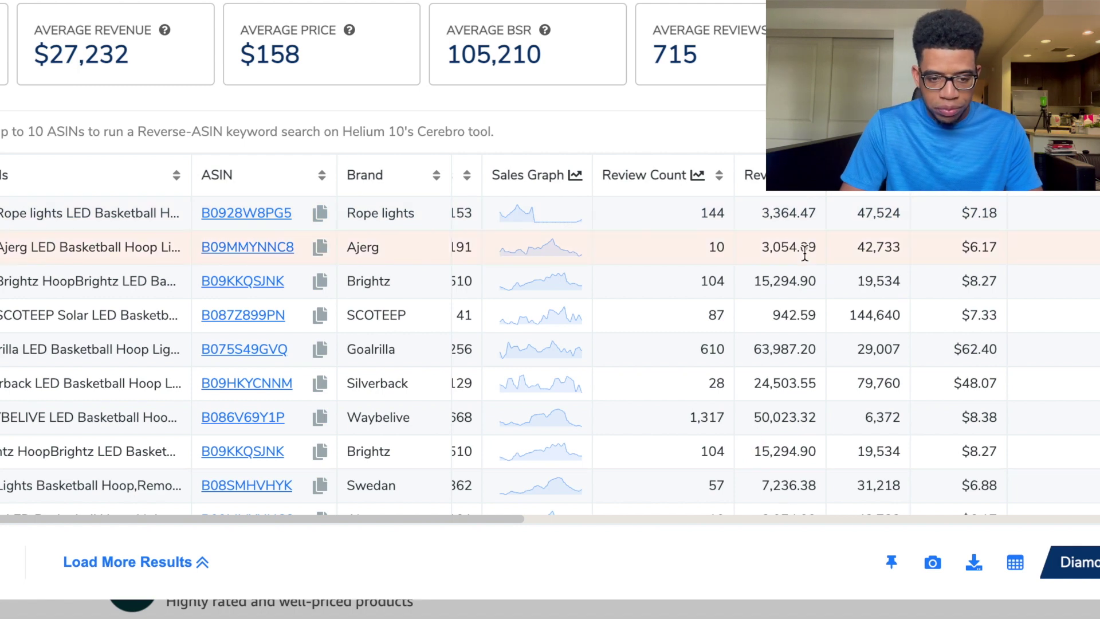
{"action": "scroll", "coordinate": [804, 253], "scroll_direction": "left", "scroll_amount": 1}
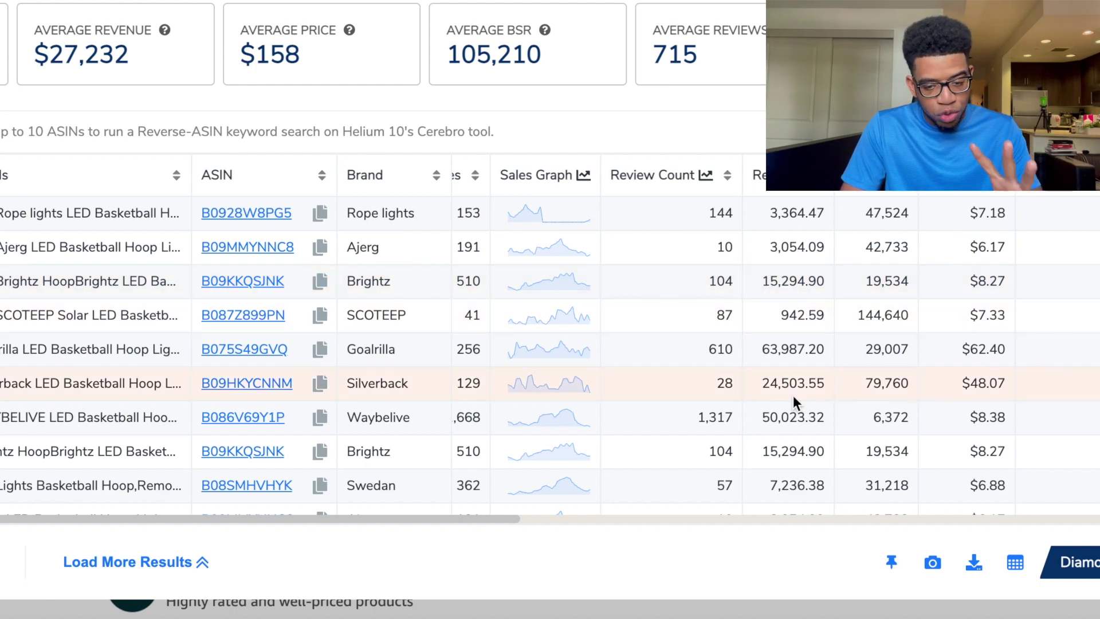
{"action": "scroll", "coordinate": [792, 395], "scroll_direction": "down", "scroll_amount": 1}
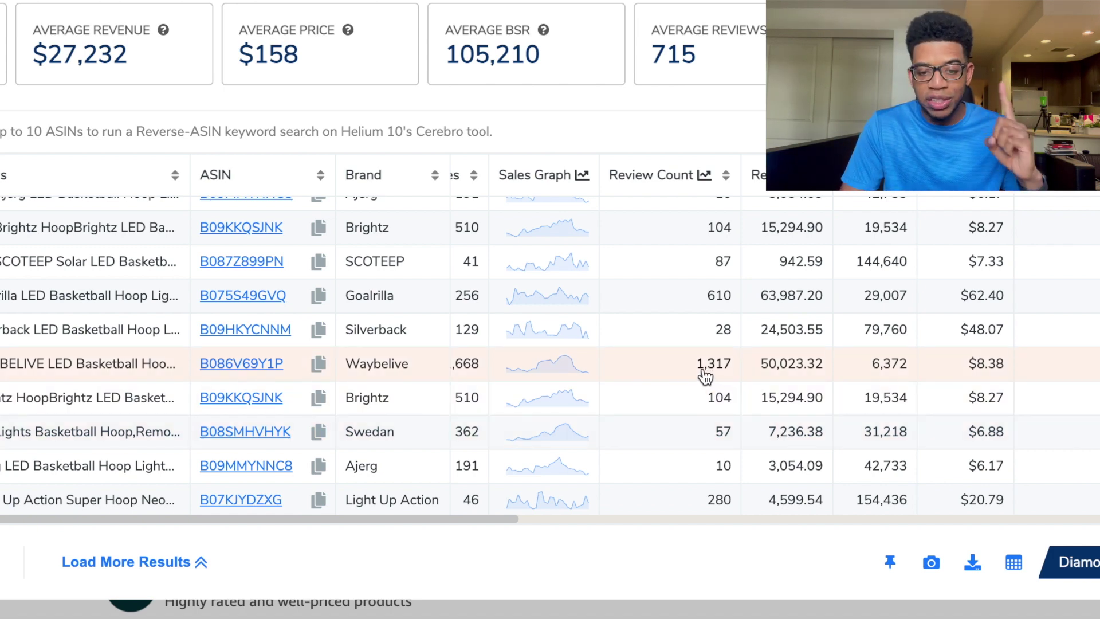
{"action": "scroll", "coordinate": [703, 375], "scroll_direction": "up", "scroll_amount": 1}
{"action": "scroll", "coordinate": [703, 375], "scroll_direction": "down", "scroll_amount": 1}
{"action": "scroll", "coordinate": [703, 375], "scroll_direction": "up", "scroll_amount": 1}
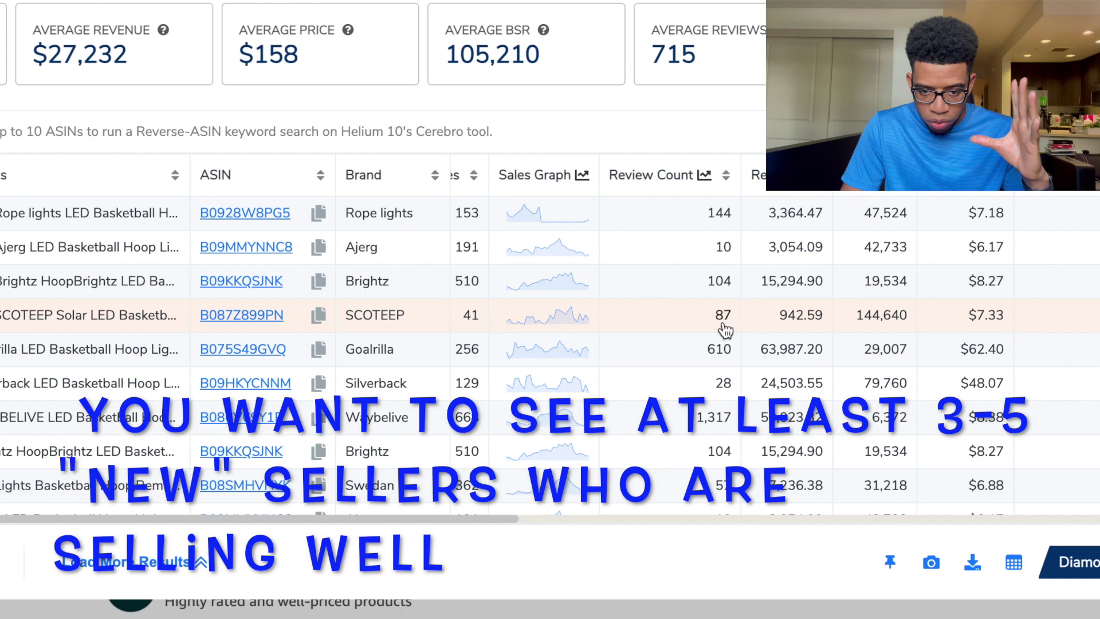
{"action": "scroll", "coordinate": [738, 494], "scroll_direction": "down", "scroll_amount": 2}
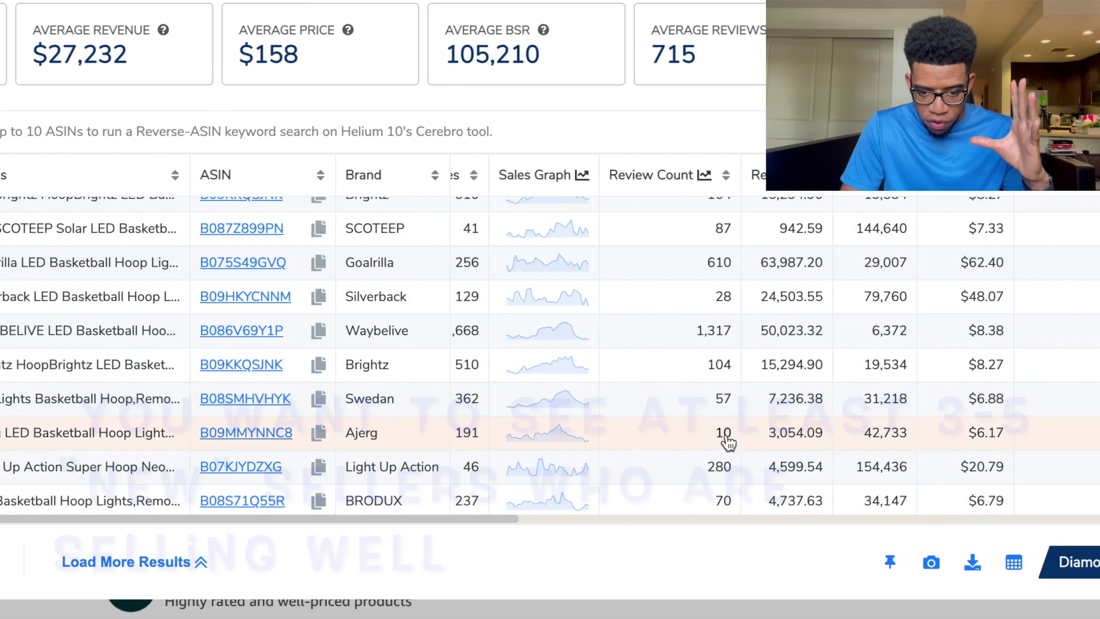
{"action": "scroll", "coordinate": [739, 403], "scroll_direction": "up", "scroll_amount": 2}
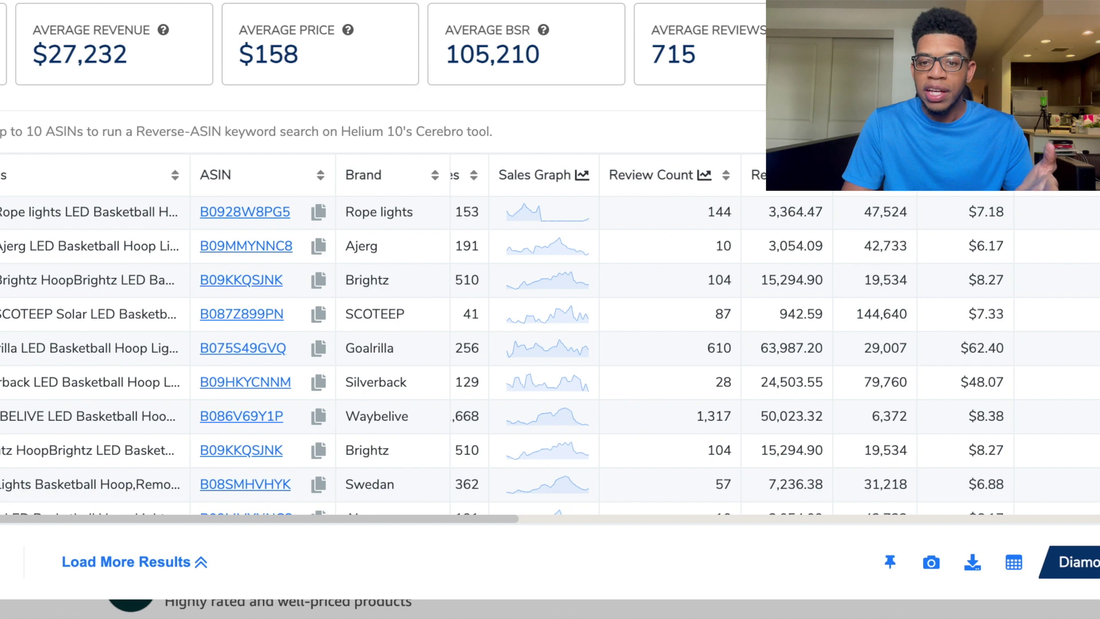
{"action": "scroll", "coordinate": [602, 294], "scroll_direction": "left", "scroll_amount": 2}
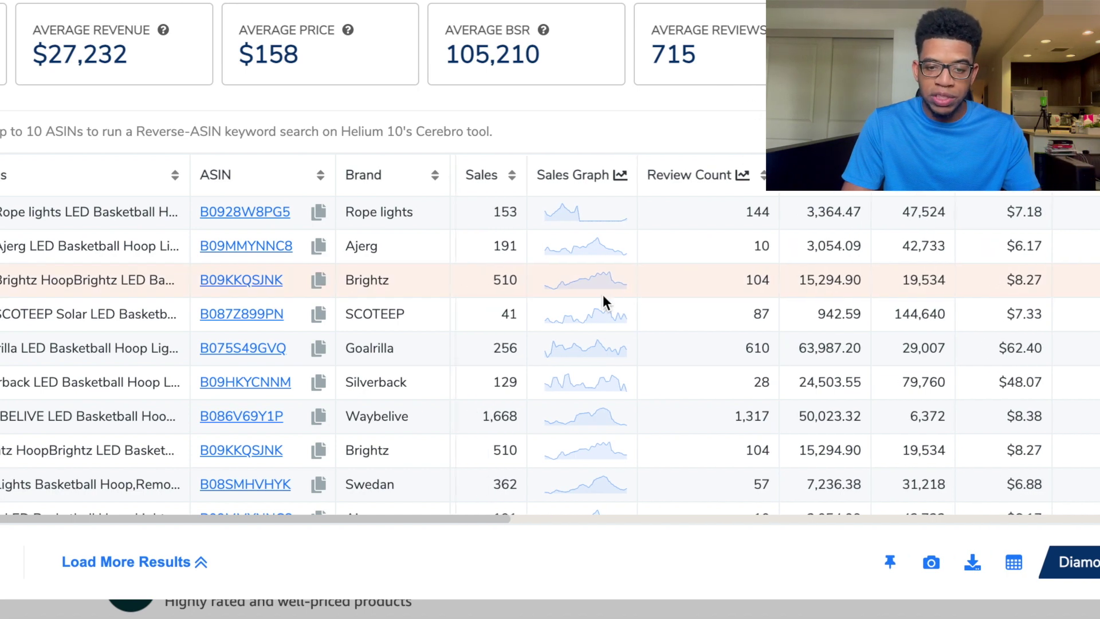
{"action": "scroll", "coordinate": [602, 295], "scroll_direction": "left", "scroll_amount": 4}
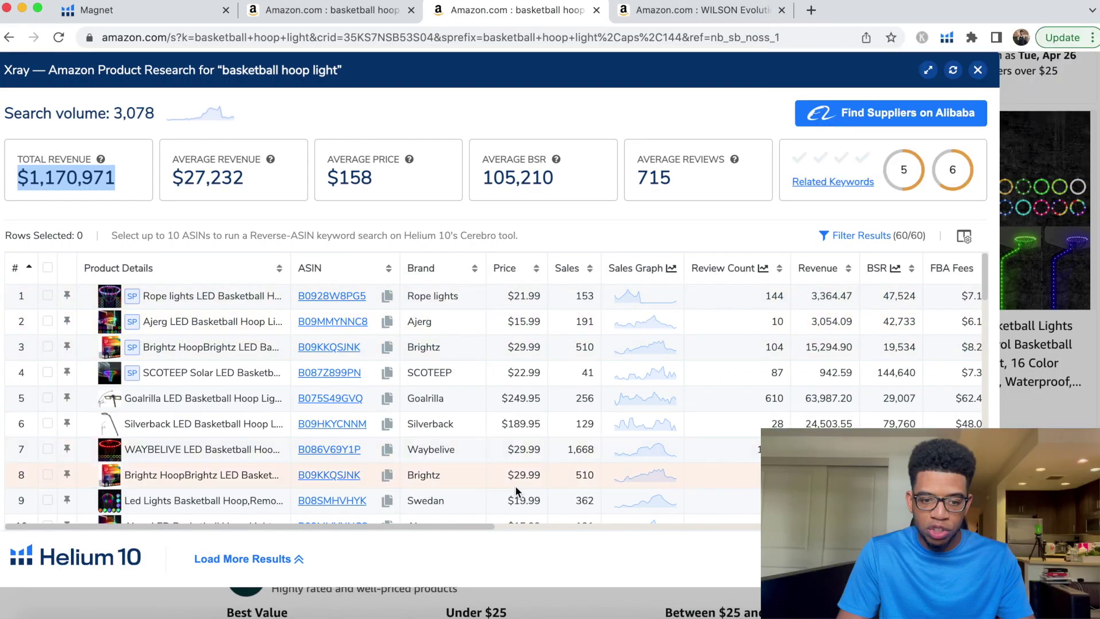
Review Alibaba supplier prices for basketball hoop lights, then close the supplier results.
{"action": "left_click", "coordinate": [878, 121]}
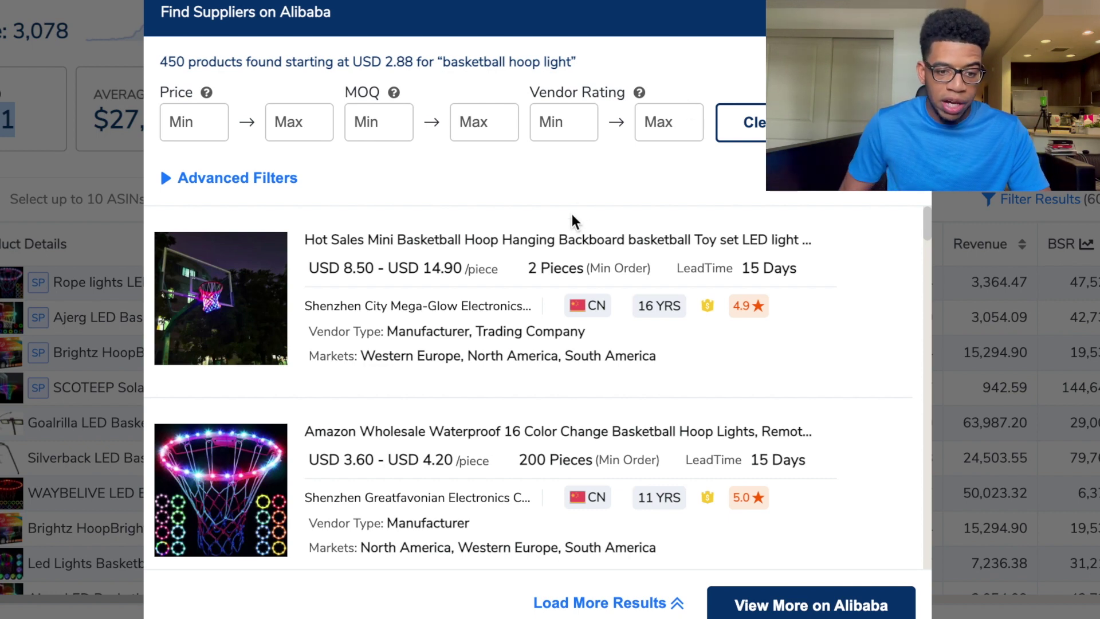
{"action": "scroll", "coordinate": [366, 252], "scroll_direction": "down", "scroll_amount": 1}
{"action": "scroll", "coordinate": [366, 252], "scroll_direction": "down", "scroll_amount": 1}
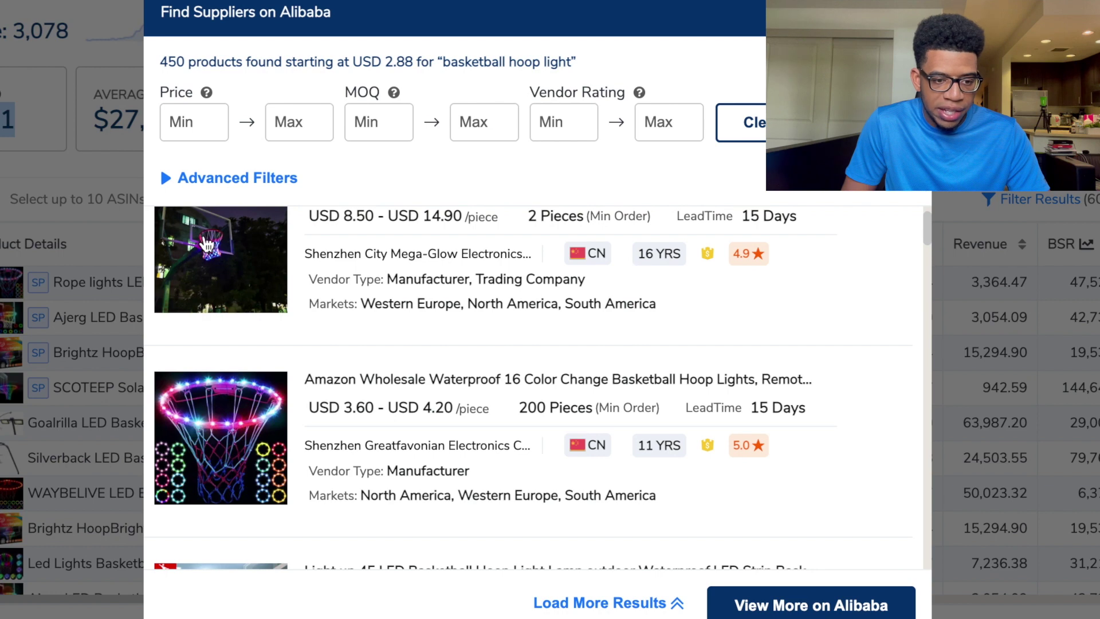
{"action": "scroll", "coordinate": [211, 246], "scroll_direction": "up", "scroll_amount": 2}
{"action": "scroll", "coordinate": [355, 270], "scroll_direction": "down", "scroll_amount": 3}
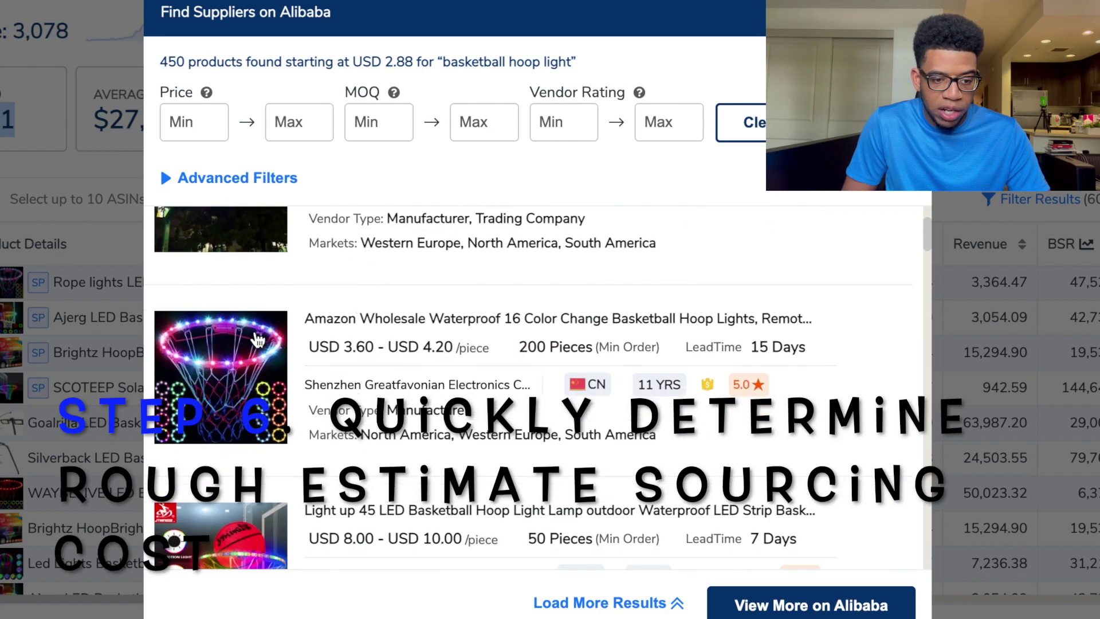
{"action": "scroll", "coordinate": [358, 349], "scroll_direction": "down", "scroll_amount": 4}
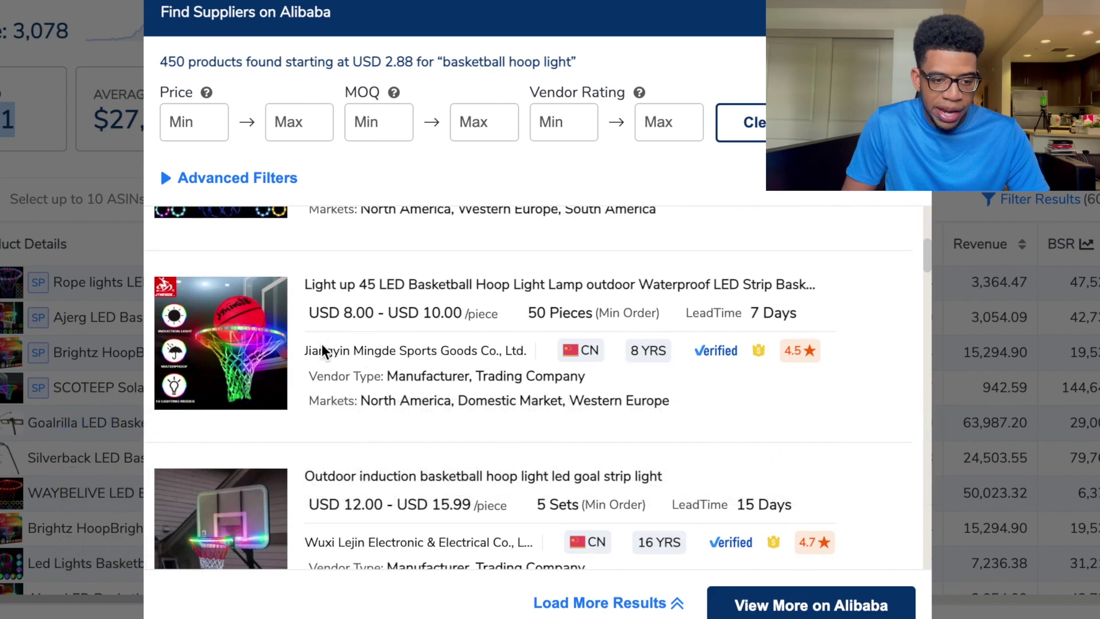
{"action": "scroll", "coordinate": [342, 332], "scroll_direction": "down", "scroll_amount": 3}
{"action": "scroll", "coordinate": [361, 292], "scroll_direction": "down", "scroll_amount": 4}
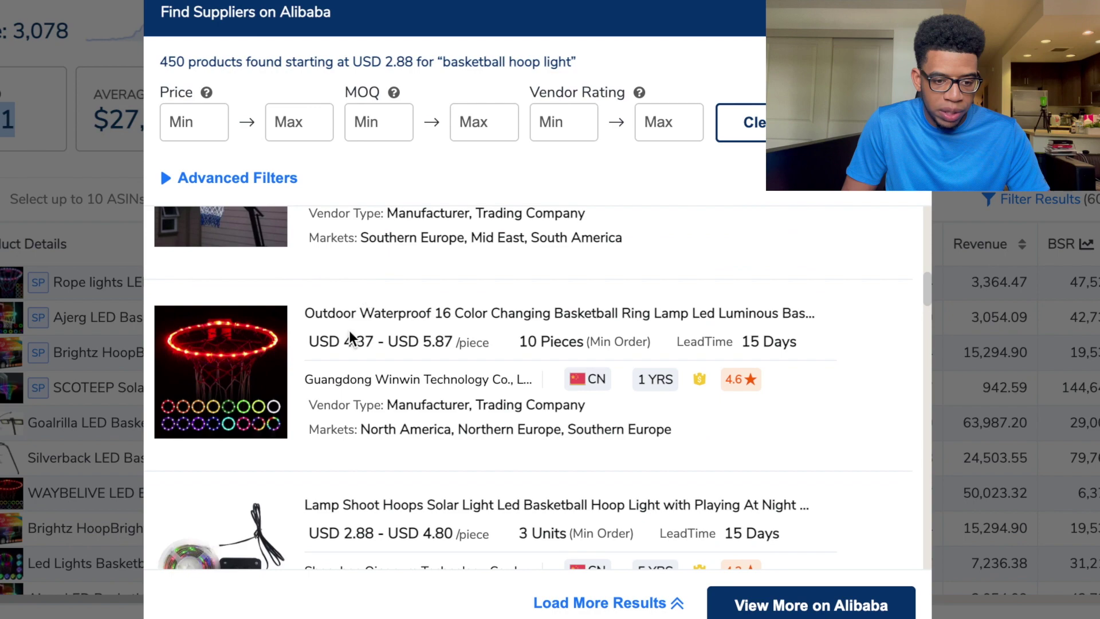
{"action": "scroll", "coordinate": [349, 333], "scroll_direction": "down", "scroll_amount": 2}
{"action": "scroll", "coordinate": [344, 349], "scroll_direction": "down", "scroll_amount": 3}
{"action": "scroll", "coordinate": [344, 351], "scroll_direction": "down", "scroll_amount": 8}
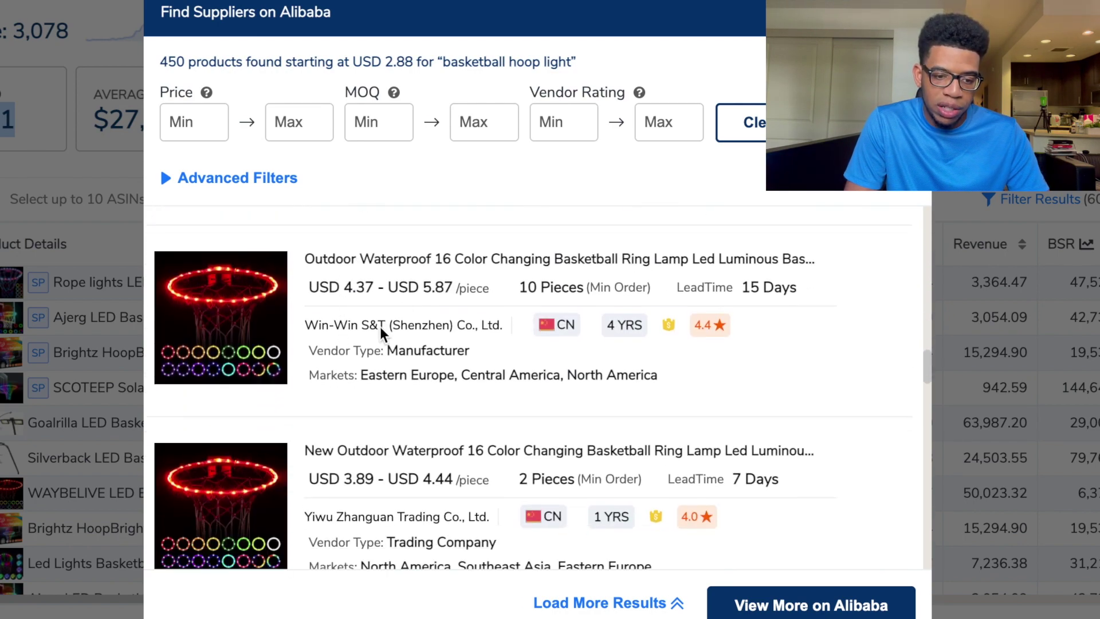
{"action": "scroll", "coordinate": [377, 378], "scroll_direction": "down", "scroll_amount": 2}
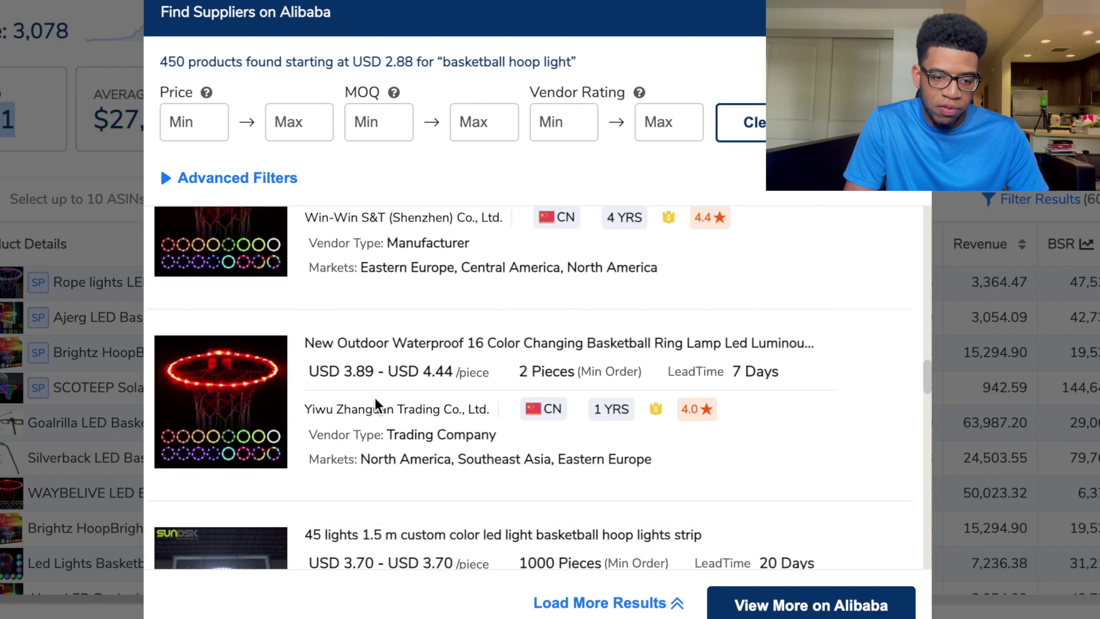
{"action": "scroll", "coordinate": [375, 397], "scroll_direction": "down", "scroll_amount": 4}
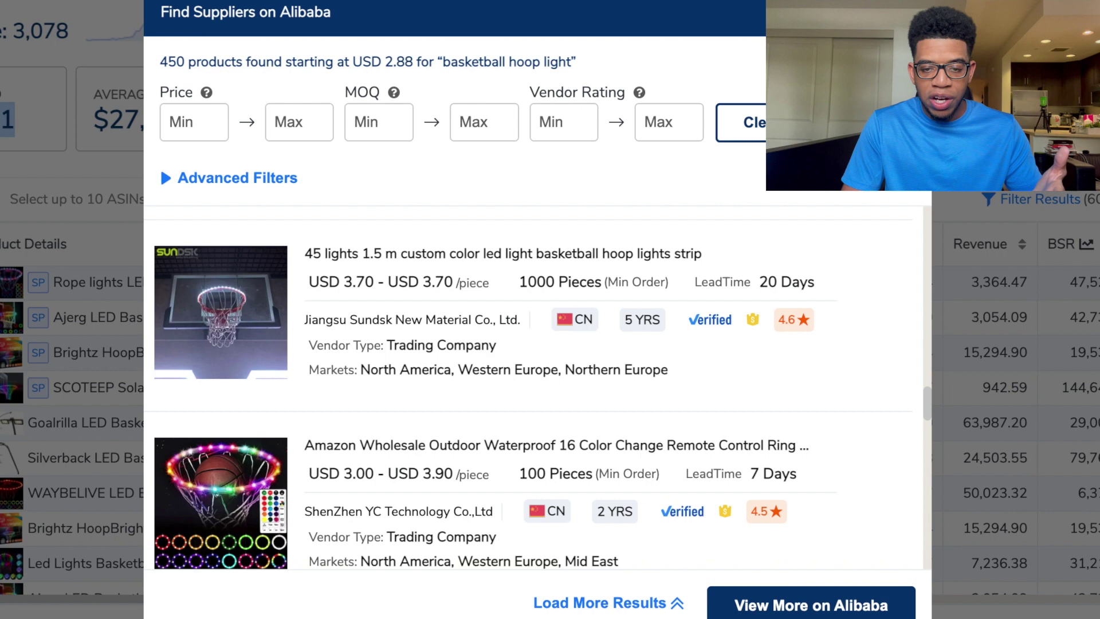
{"action": "key", "text": "Escape"}
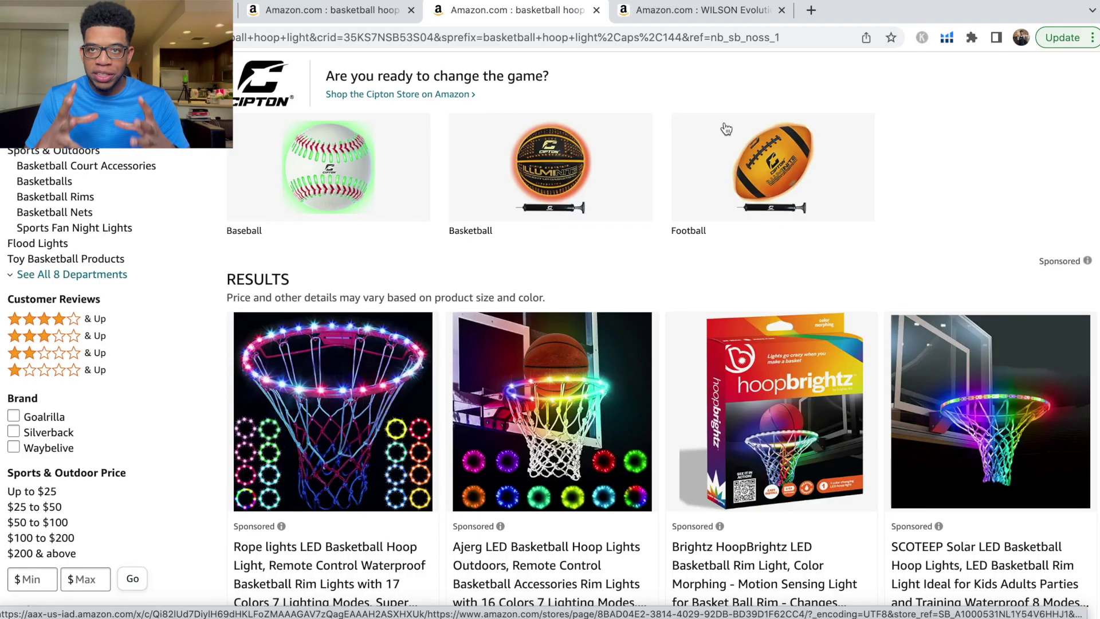
{"action": "scroll", "coordinate": [725, 128], "scroll_direction": "down", "scroll_amount": 3}
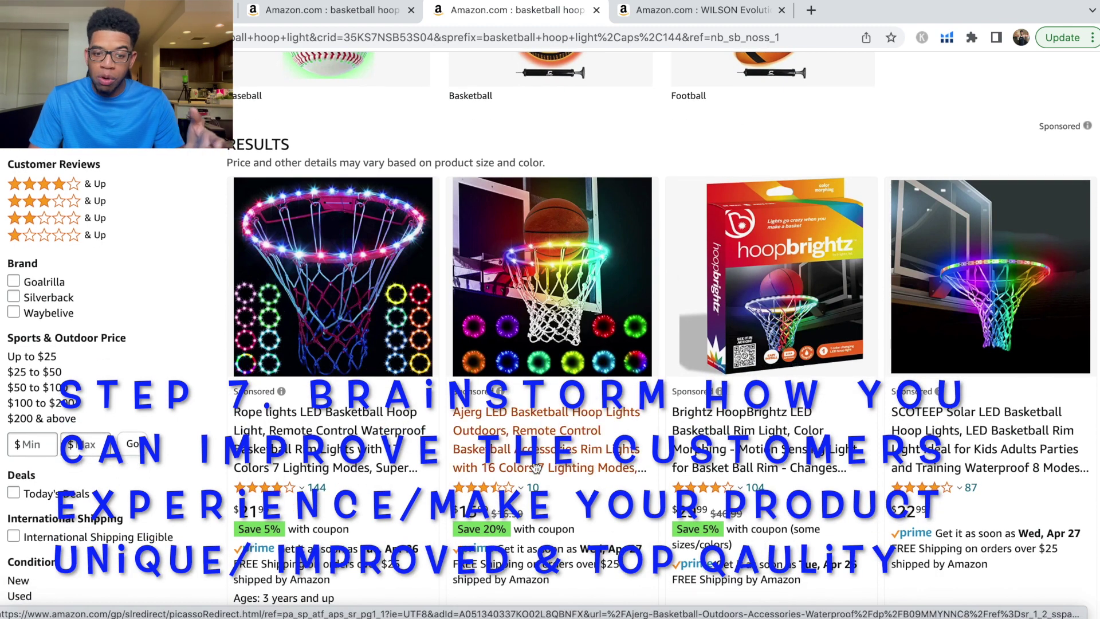
{"action": "scroll", "coordinate": [549, 454], "scroll_direction": "down", "scroll_amount": 1}
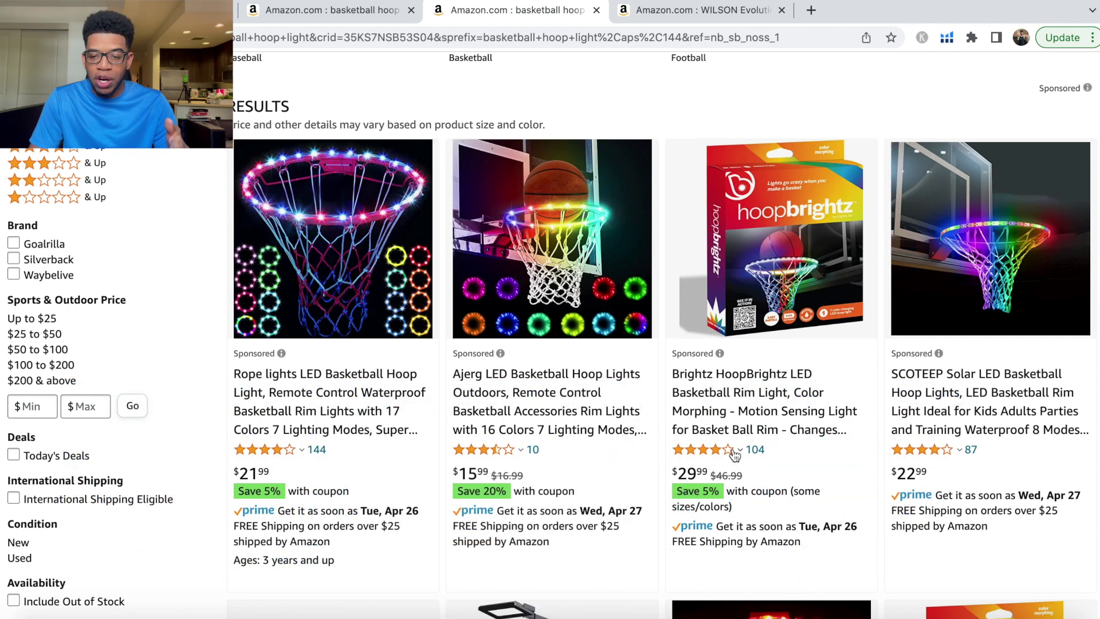
{"action": "mouse_move", "coordinate": [736, 455]}
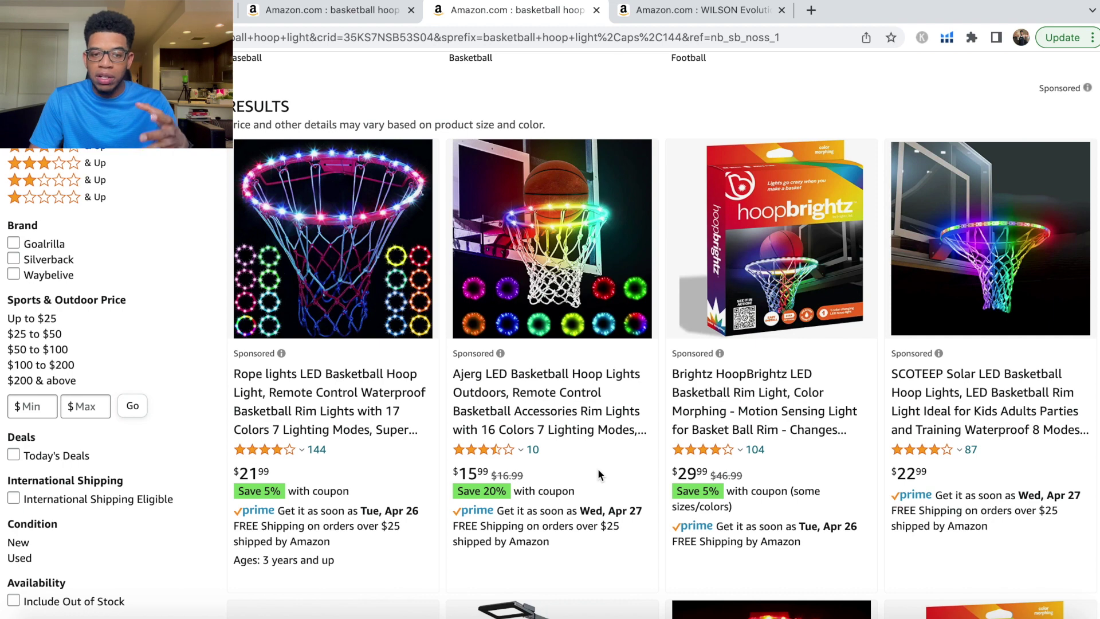
{"action": "scroll", "coordinate": [594, 468], "scroll_direction": "down", "scroll_amount": 3}
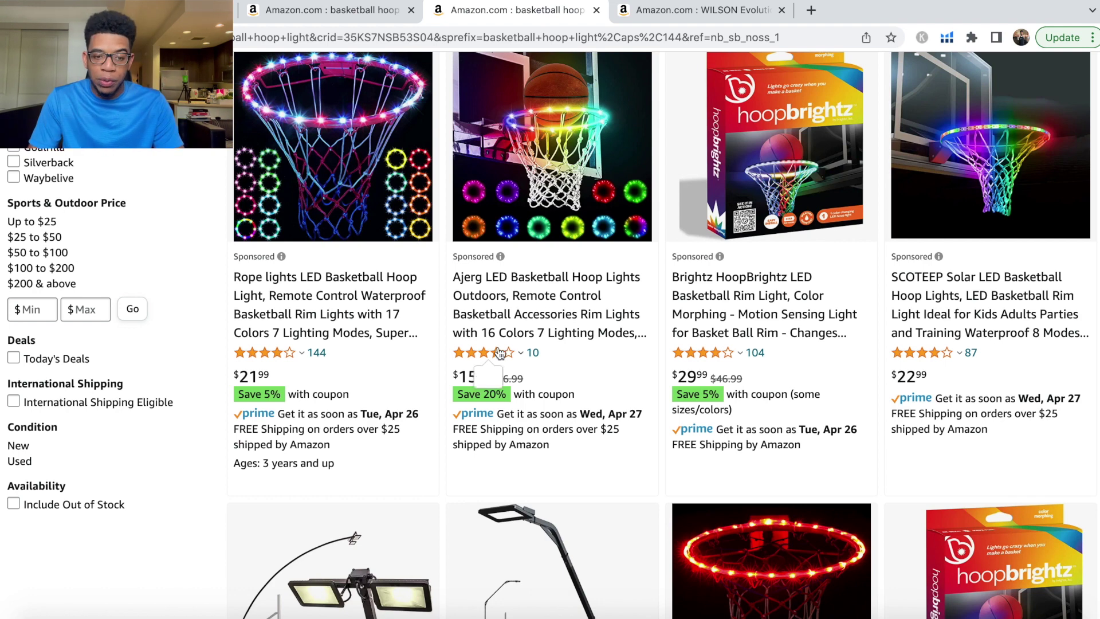
Filter the Ajerg hoop light's reviews to 3-star, then 1-star, then return to the hoop light results.
{"action": "mouse_move", "coordinate": [500, 352]}
{"action": "left_click", "coordinate": [424, 549]}
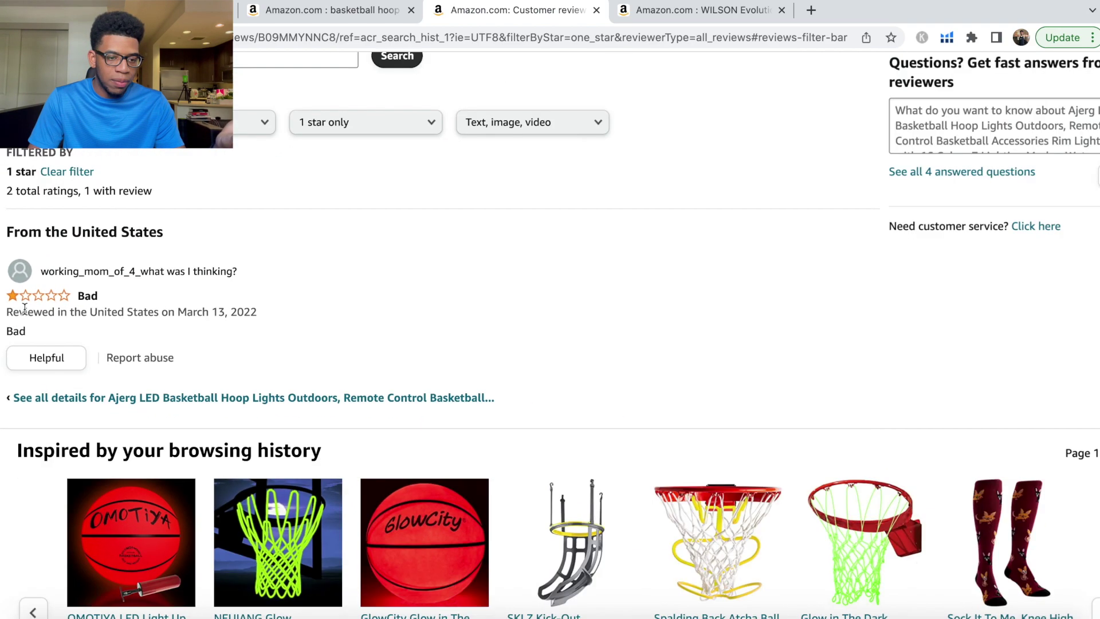
{"action": "scroll", "coordinate": [24, 309], "scroll_direction": "up", "scroll_amount": 6}
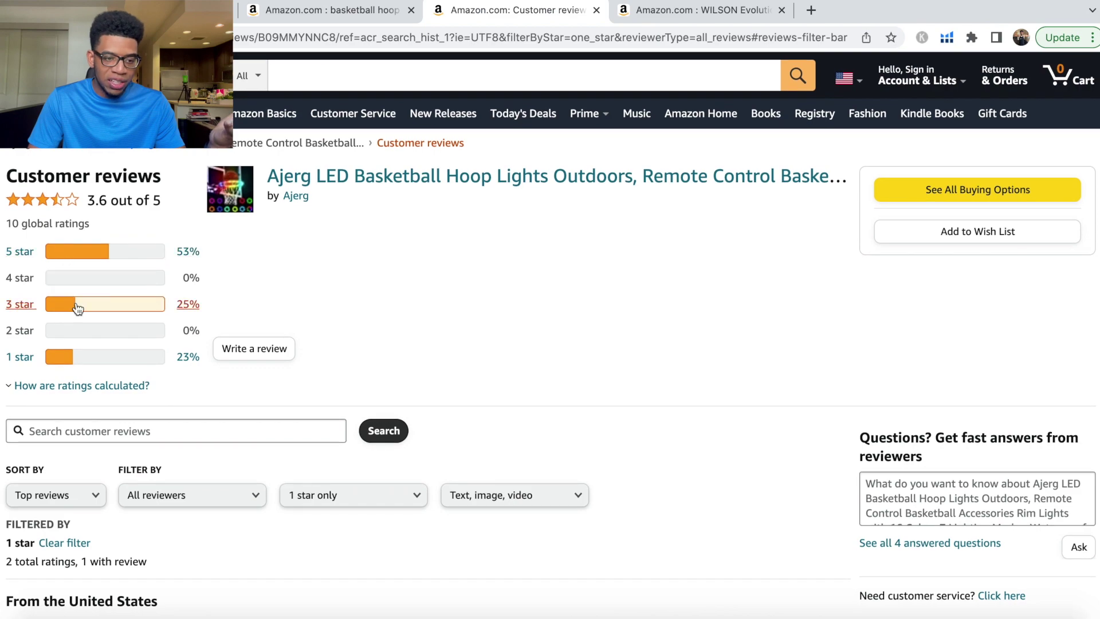
{"action": "left_click", "coordinate": [75, 305]}
{"action": "scroll", "coordinate": [201, 282], "scroll_direction": "up", "scroll_amount": 5}
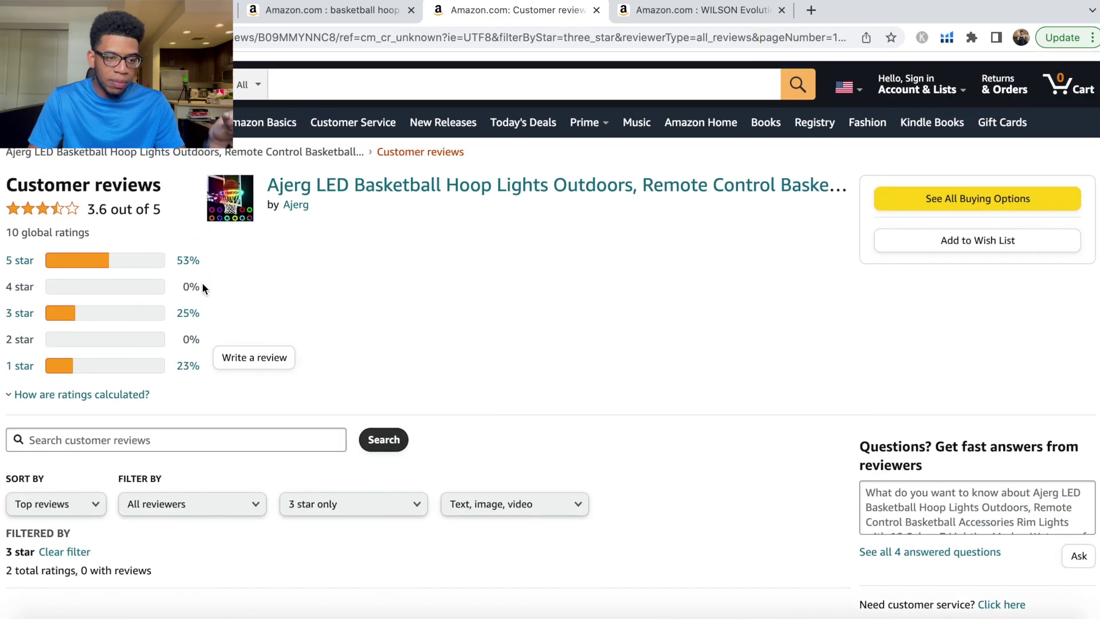
{"action": "left_click", "coordinate": [59, 357]}
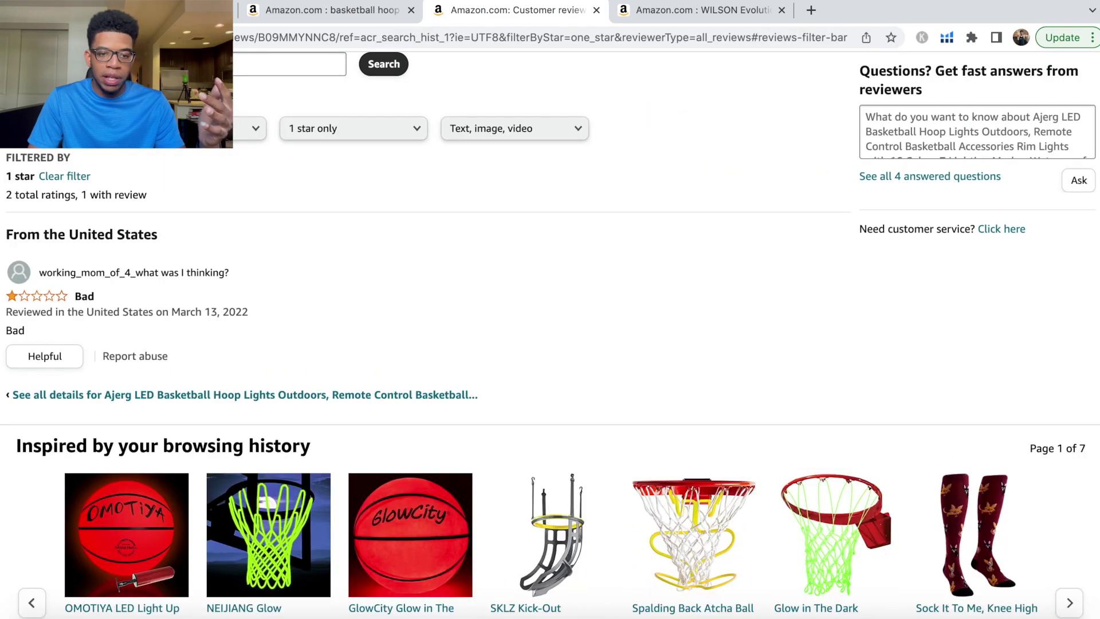
{"action": "key", "text": "super+bracketleft"}
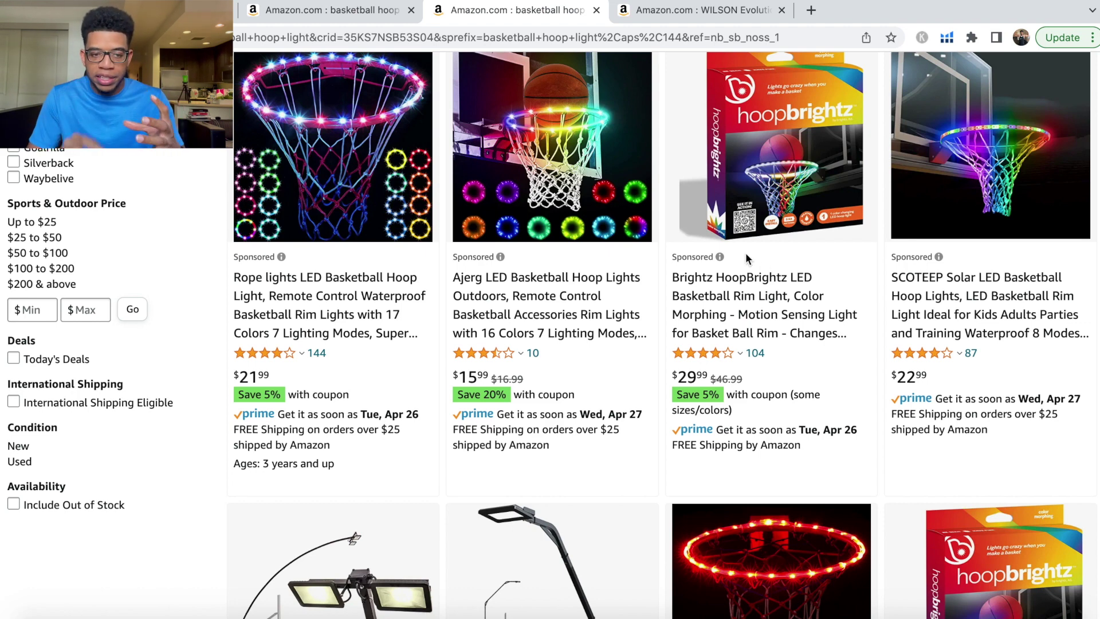
{"action": "scroll", "coordinate": [723, 236], "scroll_direction": "down", "scroll_amount": 8}
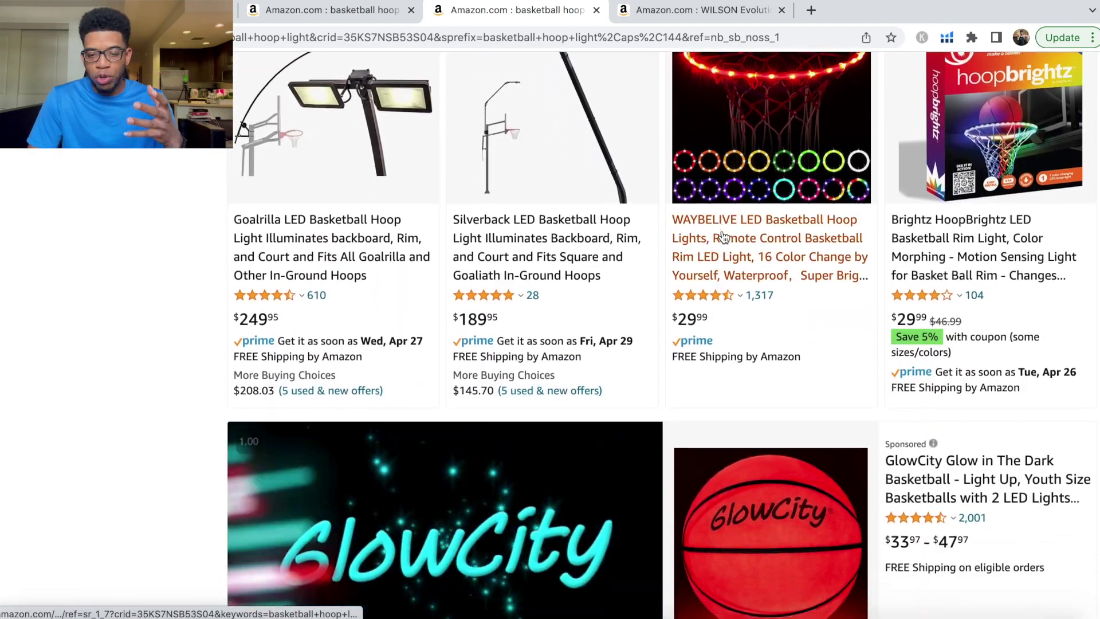
{"action": "scroll", "coordinate": [723, 236], "scroll_direction": "up", "scroll_amount": 8}
{"action": "scroll", "coordinate": [724, 237], "scroll_direction": "up", "scroll_amount": 1}
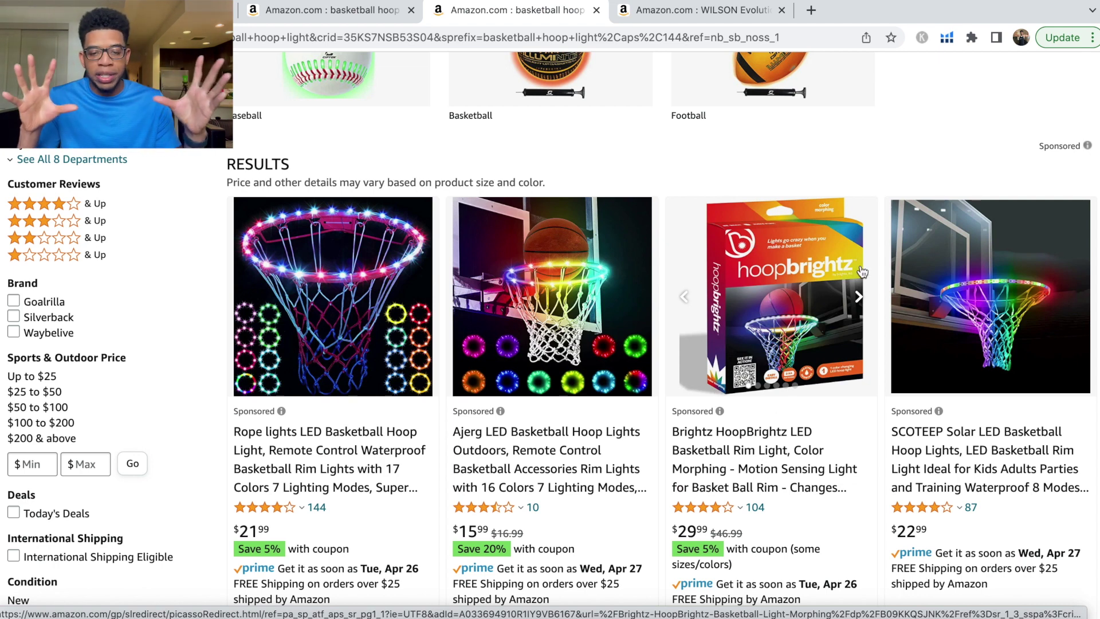
{"action": "scroll", "coordinate": [862, 271], "scroll_direction": "down", "scroll_amount": 2}
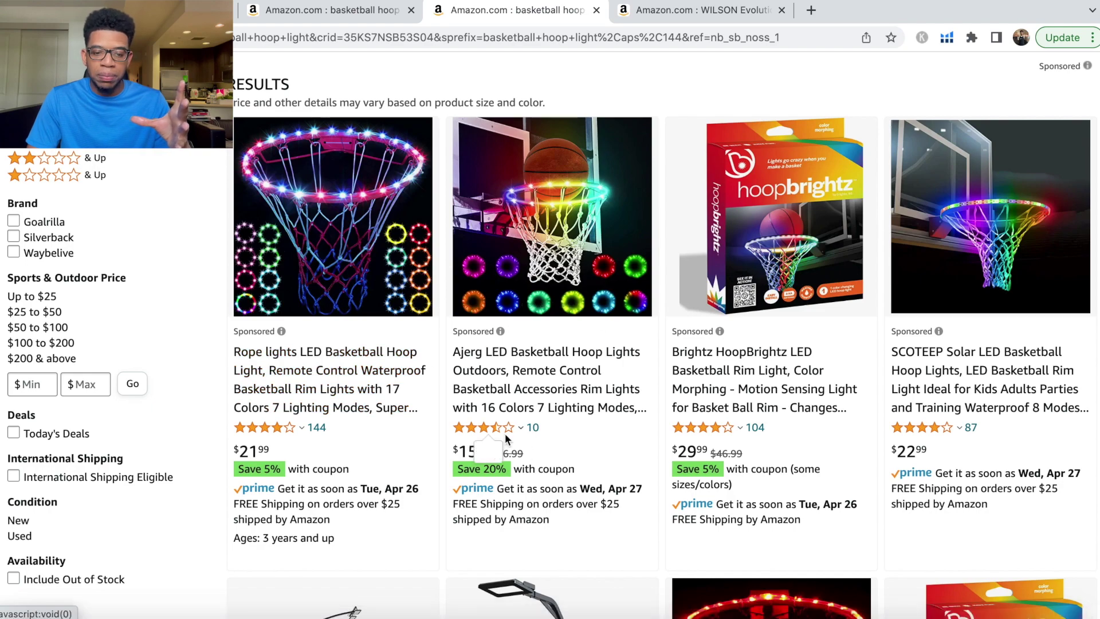
{"action": "mouse_move", "coordinate": [504, 432]}
{"action": "scroll", "coordinate": [504, 432], "scroll_direction": "down", "scroll_amount": 5}
{"action": "scroll", "coordinate": [504, 432], "scroll_direction": "down", "scroll_amount": 13}
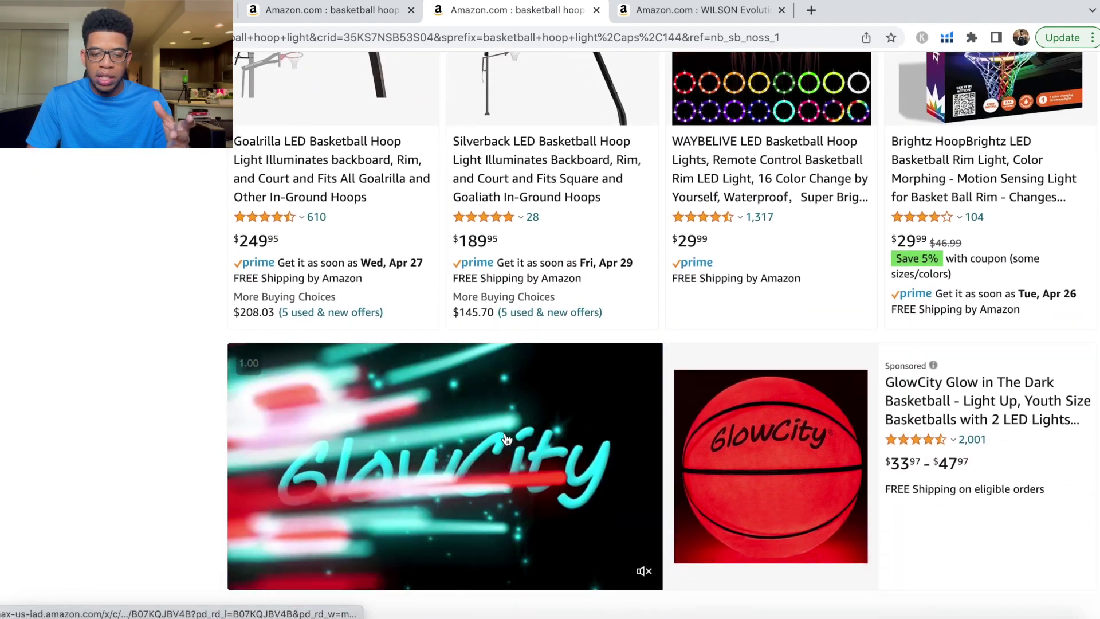
{"action": "scroll", "coordinate": [506, 439], "scroll_direction": "down", "scroll_amount": 2}
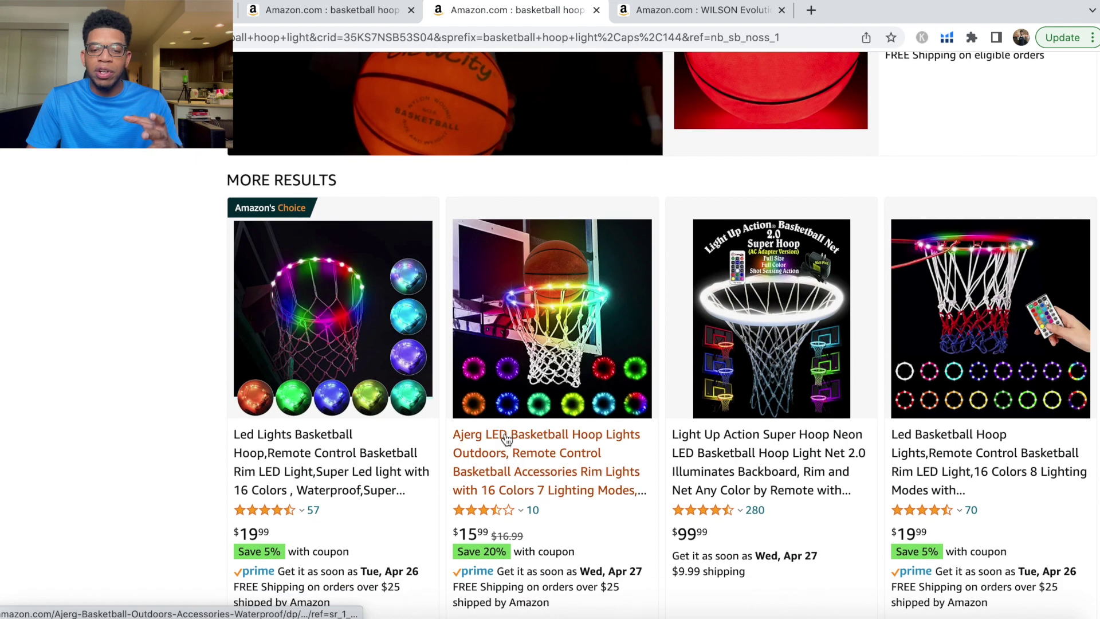
{"action": "mouse_move", "coordinate": [503, 344]}
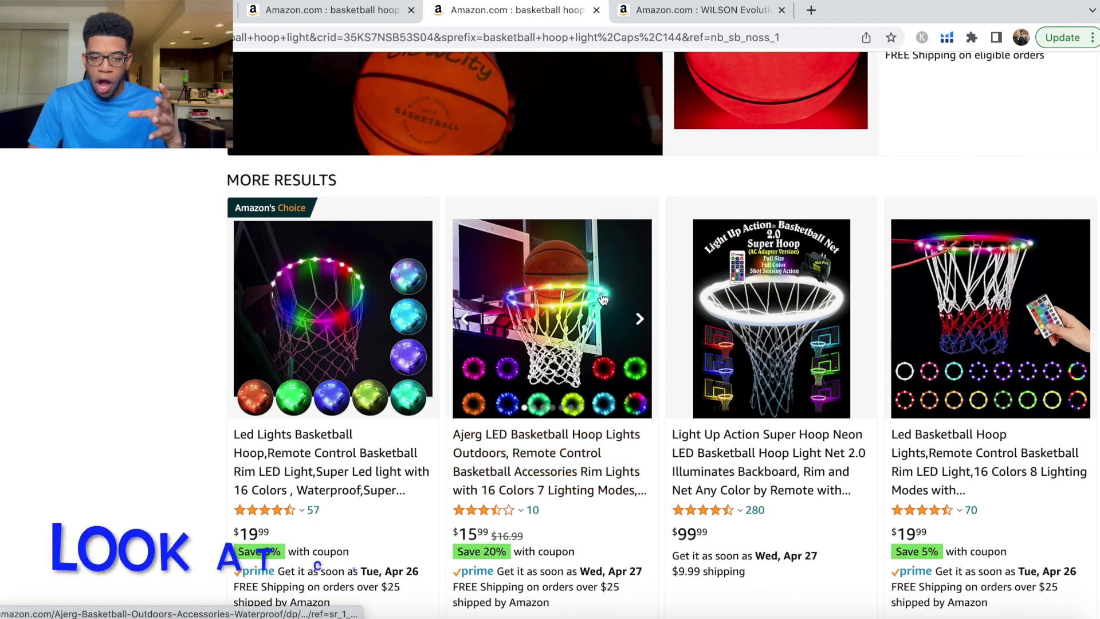
{"action": "mouse_move", "coordinate": [825, 290]}
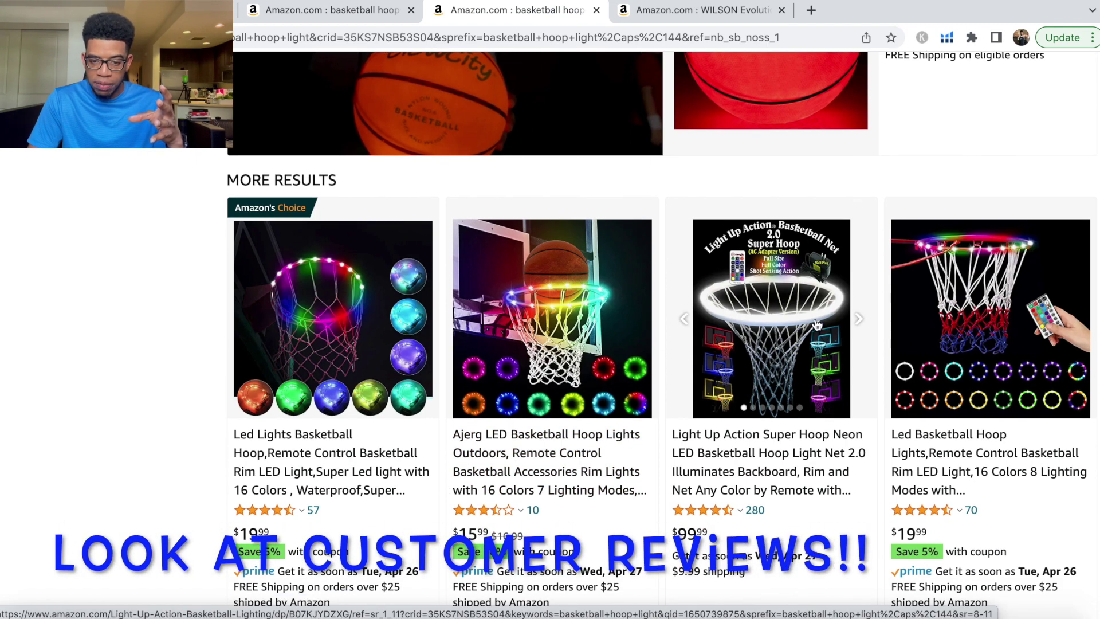
{"action": "mouse_move", "coordinate": [514, 297]}
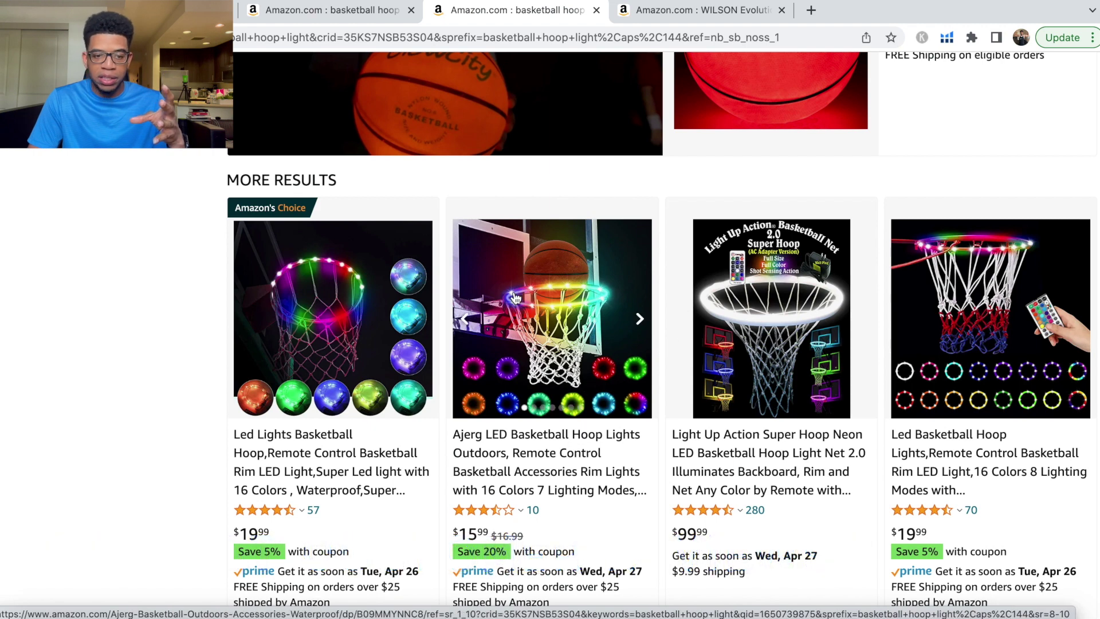
{"action": "mouse_move", "coordinate": [698, 366]}
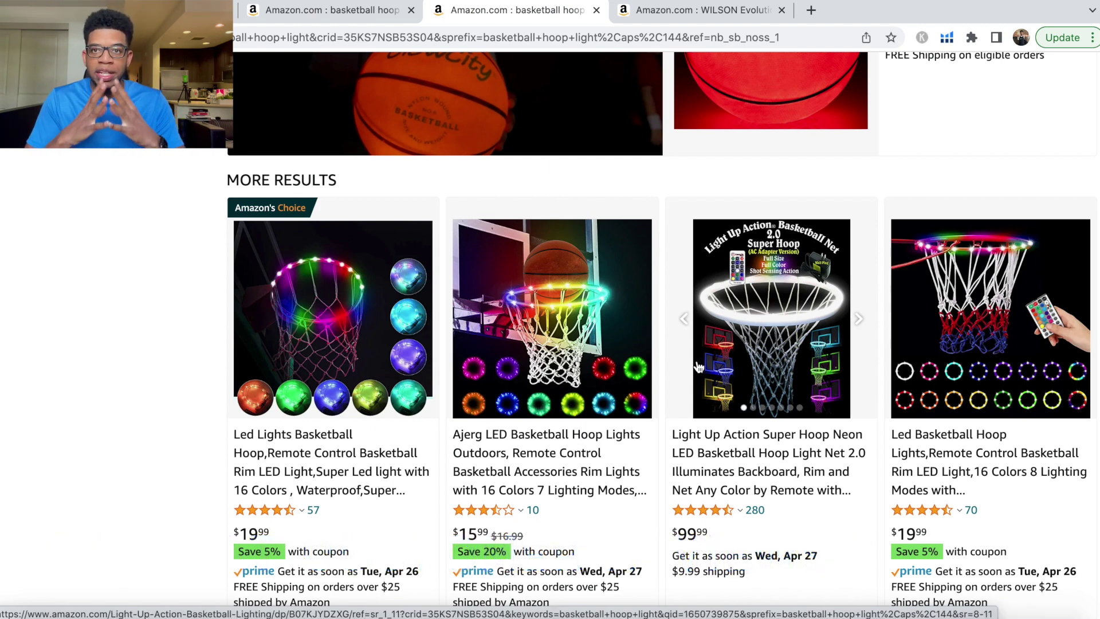
{"action": "scroll", "coordinate": [698, 367], "scroll_direction": "up", "scroll_amount": 10}
{"action": "mouse_move", "coordinate": [912, 448]}
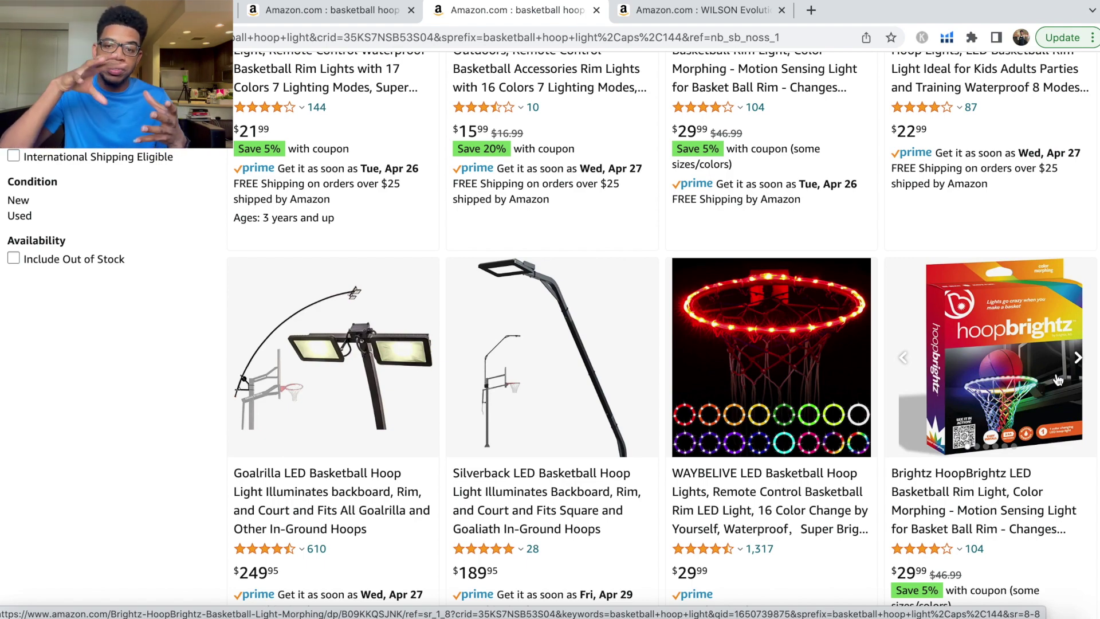
{"action": "scroll", "coordinate": [1057, 379], "scroll_direction": "up", "scroll_amount": 3}
{"action": "scroll", "coordinate": [982, 332], "scroll_direction": "down", "scroll_amount": 4}
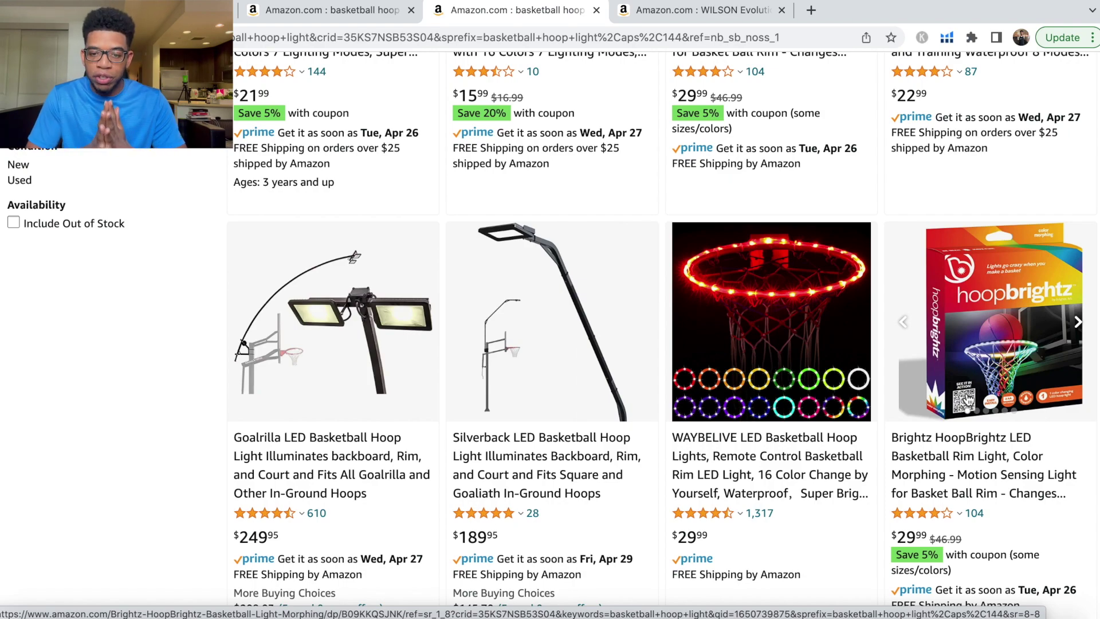
{"action": "scroll", "coordinate": [968, 401], "scroll_direction": "down", "scroll_amount": 10}
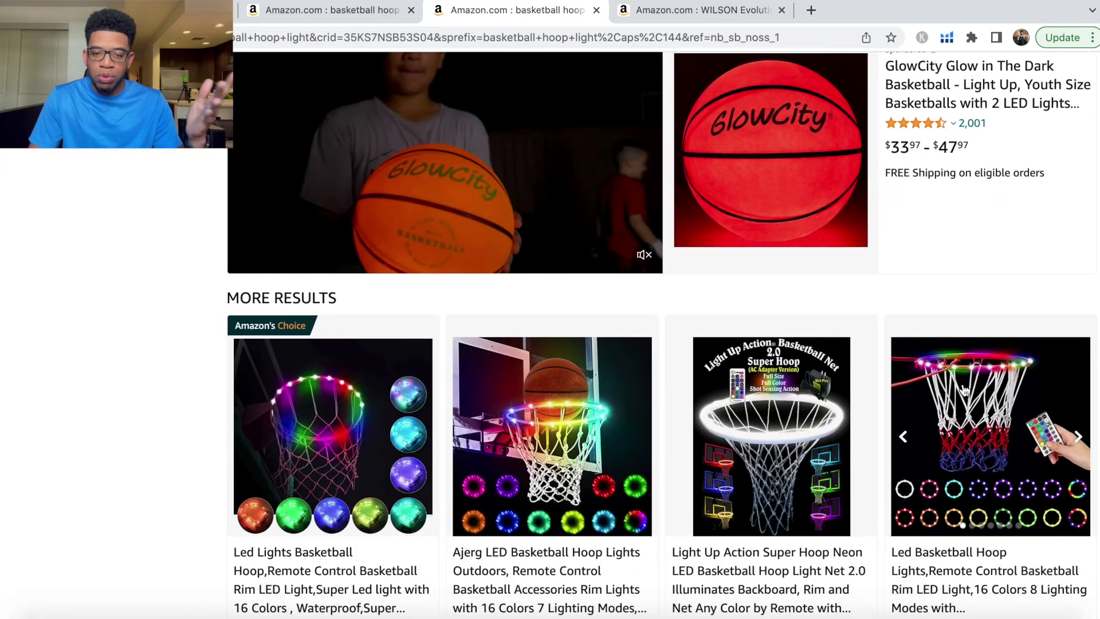
{"action": "scroll", "coordinate": [964, 390], "scroll_direction": "up", "scroll_amount": 2}
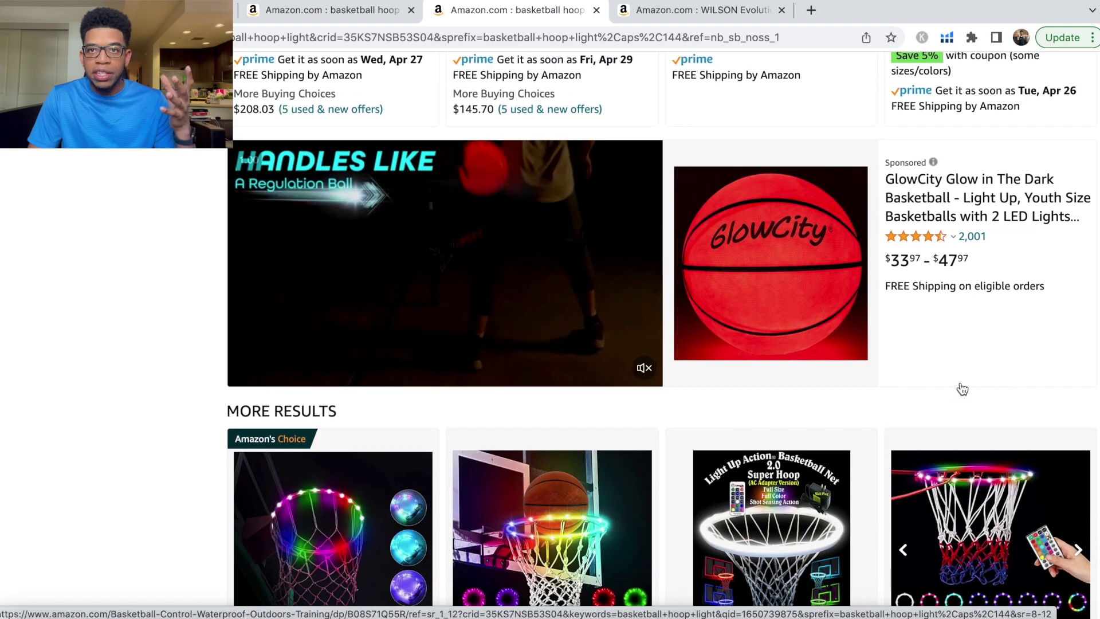
{"action": "scroll", "coordinate": [587, 199], "scroll_direction": "up", "scroll_amount": 6}
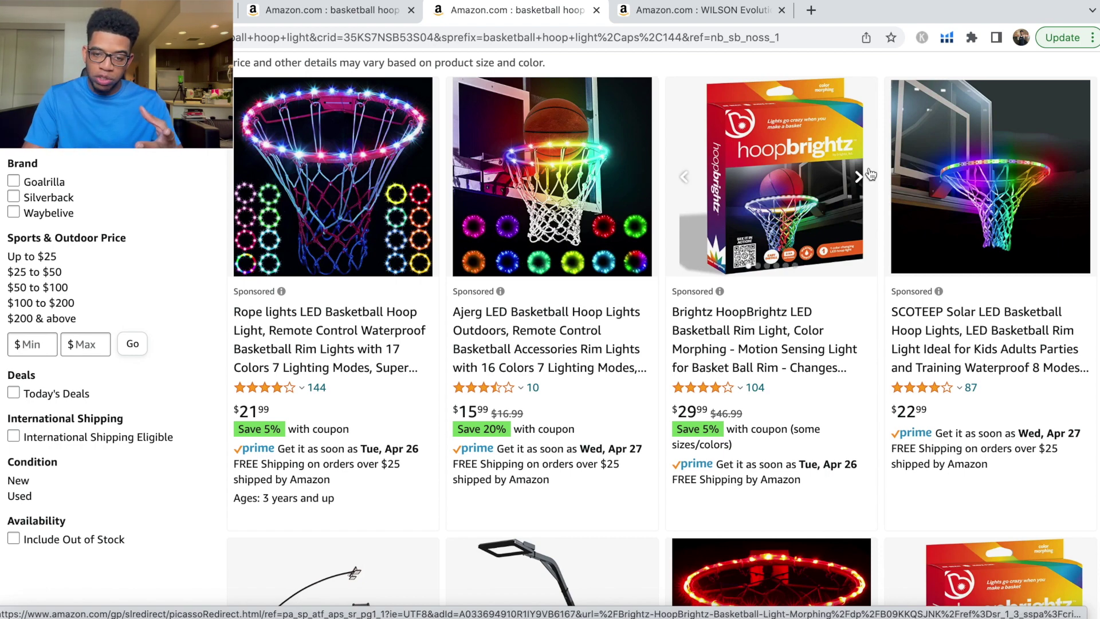
{"action": "key", "text": "super+plus"}
{"action": "key", "text": "super+plus"}
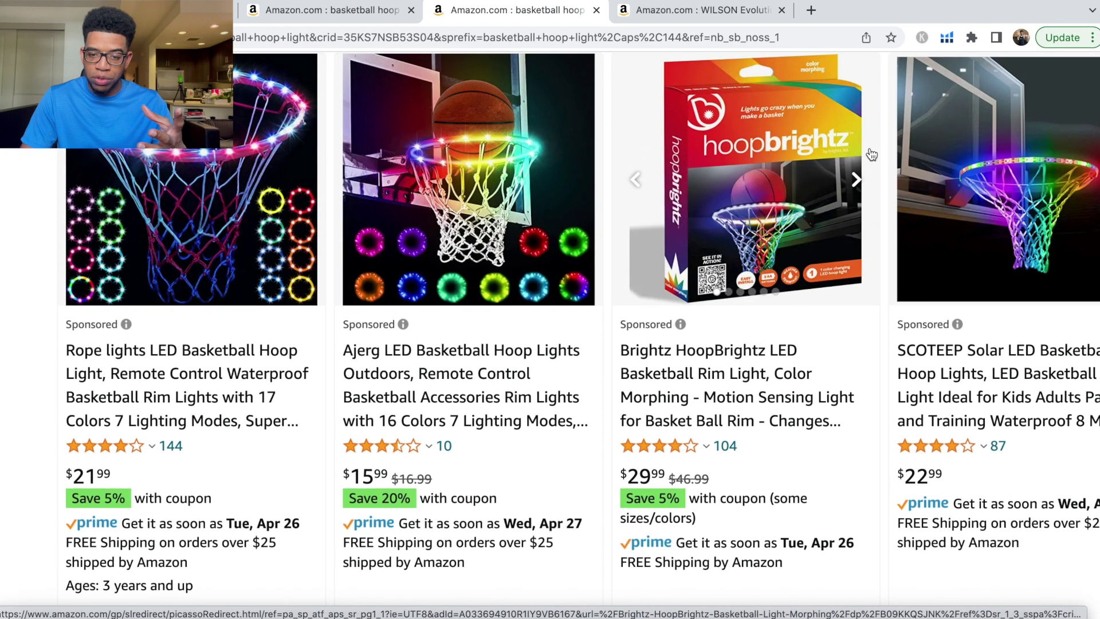
Scroll through Magnet's 11,901 basketball keywords, including basketball hoop accessories at 1,633 searches.
{"action": "left_click", "coordinate": [189, 10]}
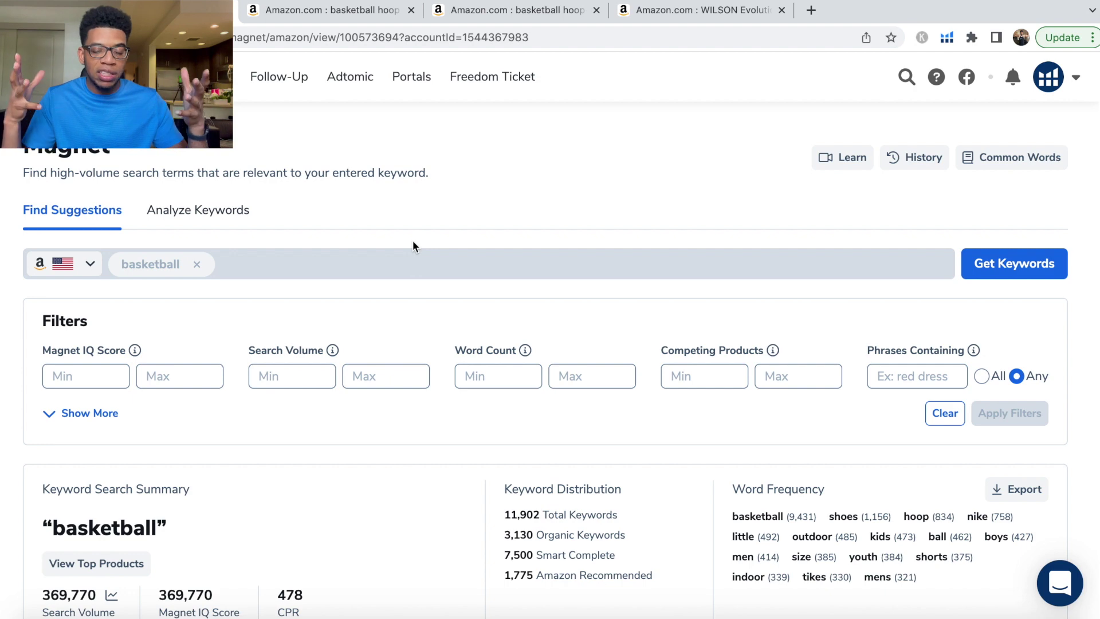
{"action": "scroll", "coordinate": [413, 243], "scroll_direction": "down", "scroll_amount": 8}
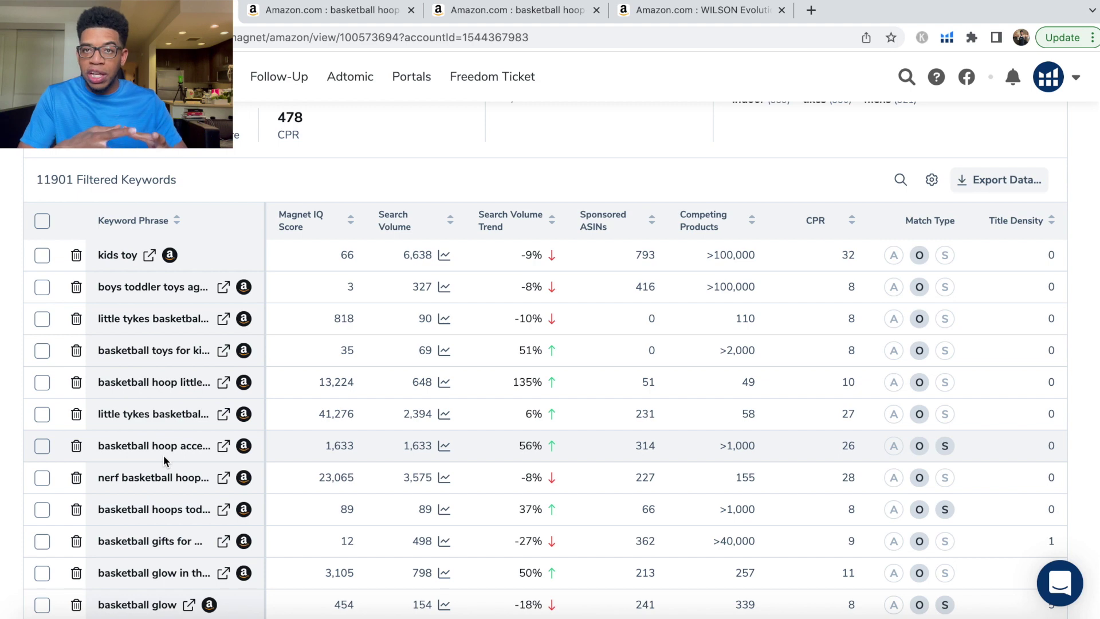
{"action": "scroll", "coordinate": [345, 219], "scroll_direction": "up", "scroll_amount": 8}
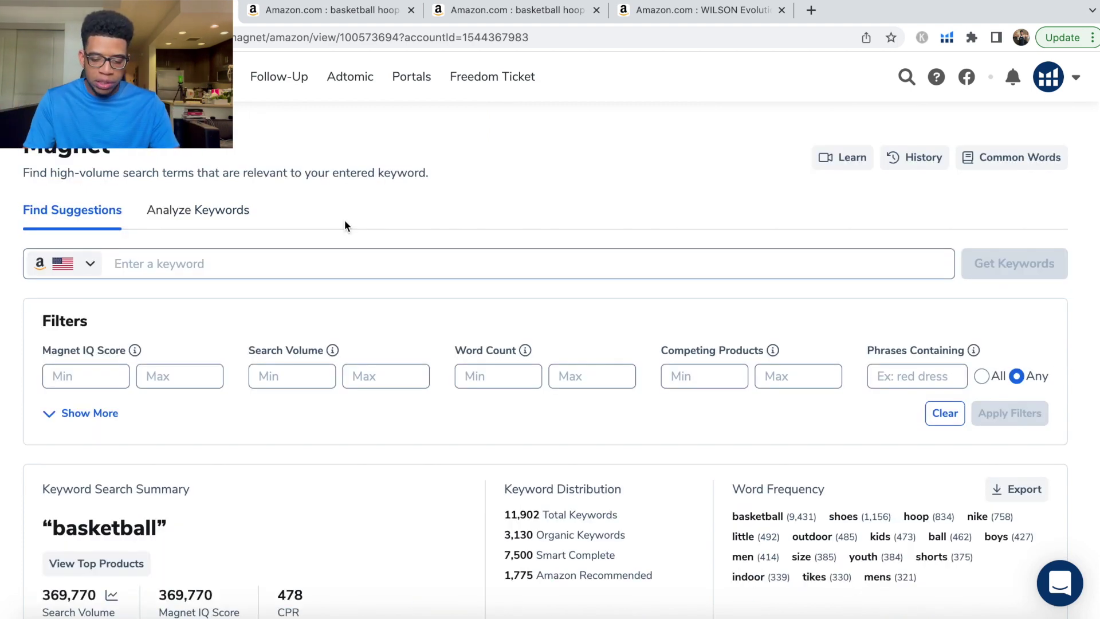
Run a Magnet keyword search for 'soccer gloves'.
{"action": "left_click", "coordinate": [259, 262]}
{"action": "type", "text": "soccer gloves"}
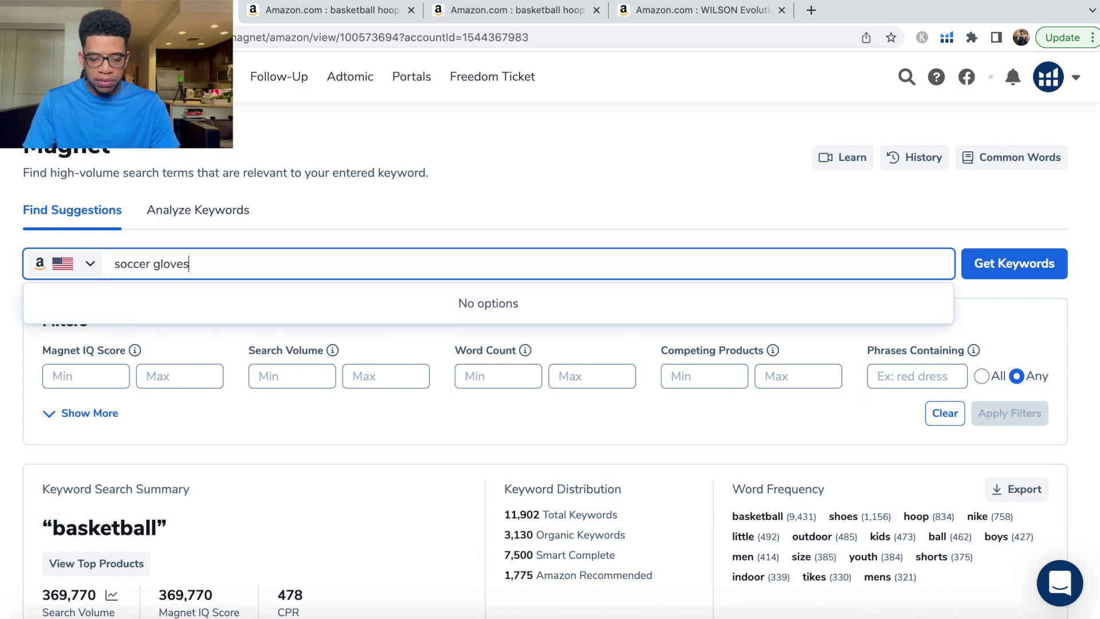
{"action": "key", "text": "Return"}
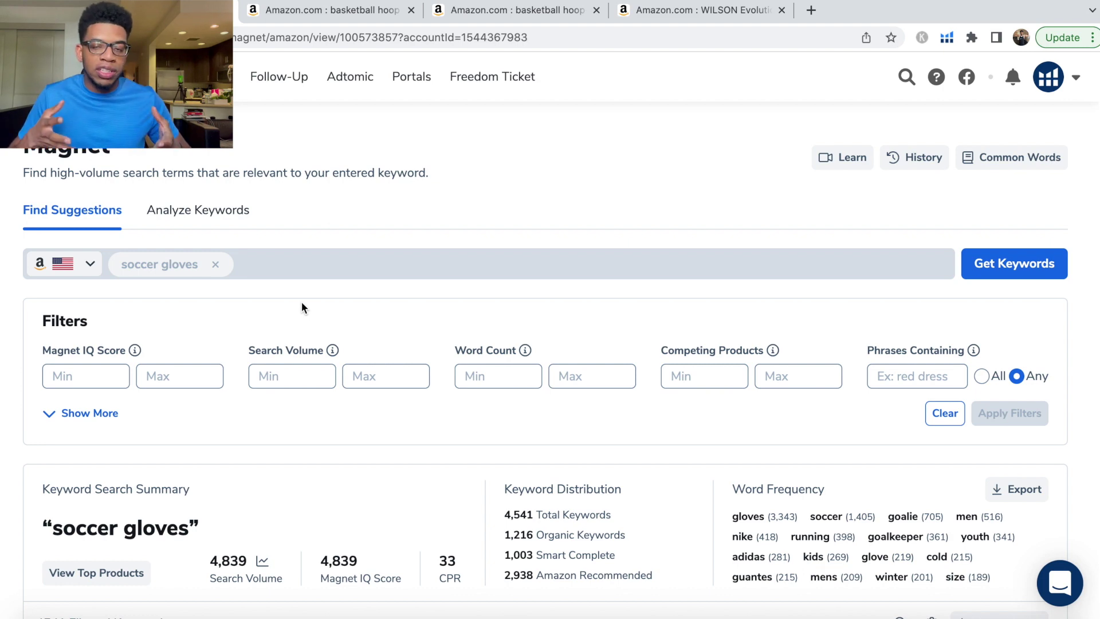
Browse the glove keyword suggestions and open 'adidas goalie gloves' as an Amazon search.
{"action": "scroll", "coordinate": [302, 304], "scroll_direction": "down", "scroll_amount": 4}
{"action": "scroll", "coordinate": [301, 307], "scroll_direction": "down", "scroll_amount": 3}
{"action": "scroll", "coordinate": [301, 308], "scroll_direction": "down", "scroll_amount": 2}
{"action": "scroll", "coordinate": [304, 308], "scroll_direction": "down", "scroll_amount": 2}
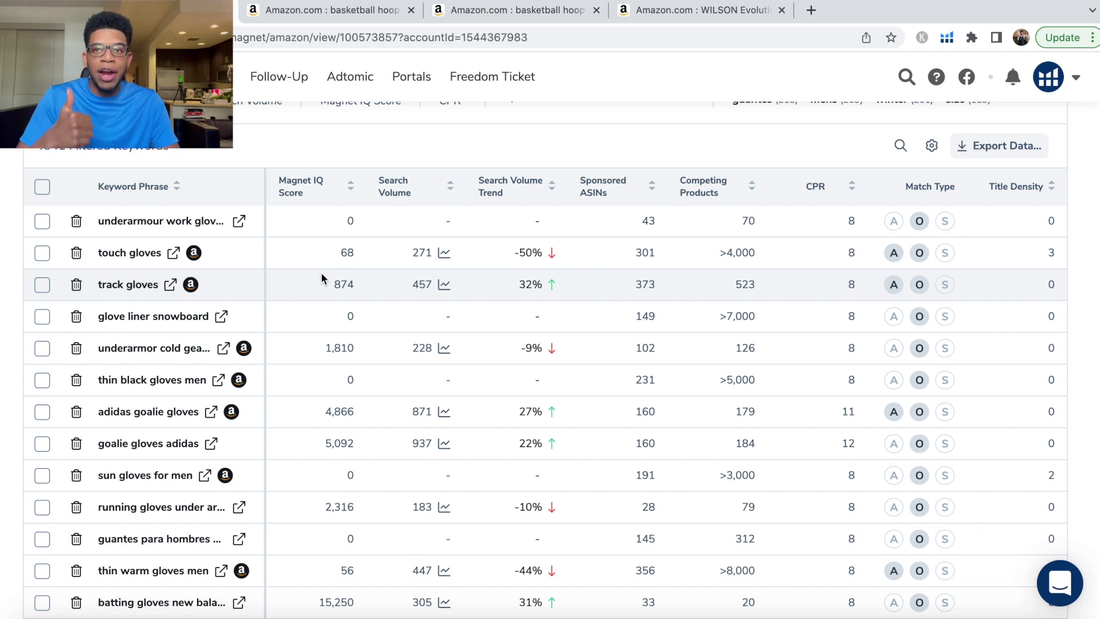
{"action": "scroll", "coordinate": [321, 273], "scroll_direction": "down", "scroll_amount": 2}
{"action": "scroll", "coordinate": [320, 272], "scroll_direction": "up", "scroll_amount": 2}
{"action": "scroll", "coordinate": [320, 274], "scroll_direction": "up", "scroll_amount": 1}
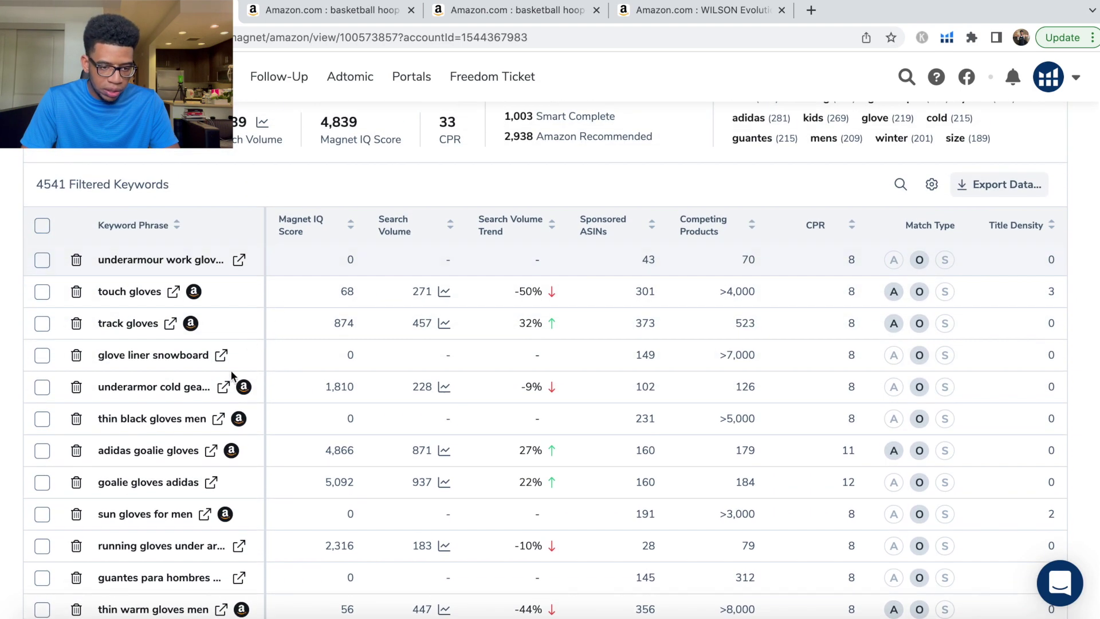
{"action": "scroll", "coordinate": [355, 486], "scroll_direction": "down", "scroll_amount": 2}
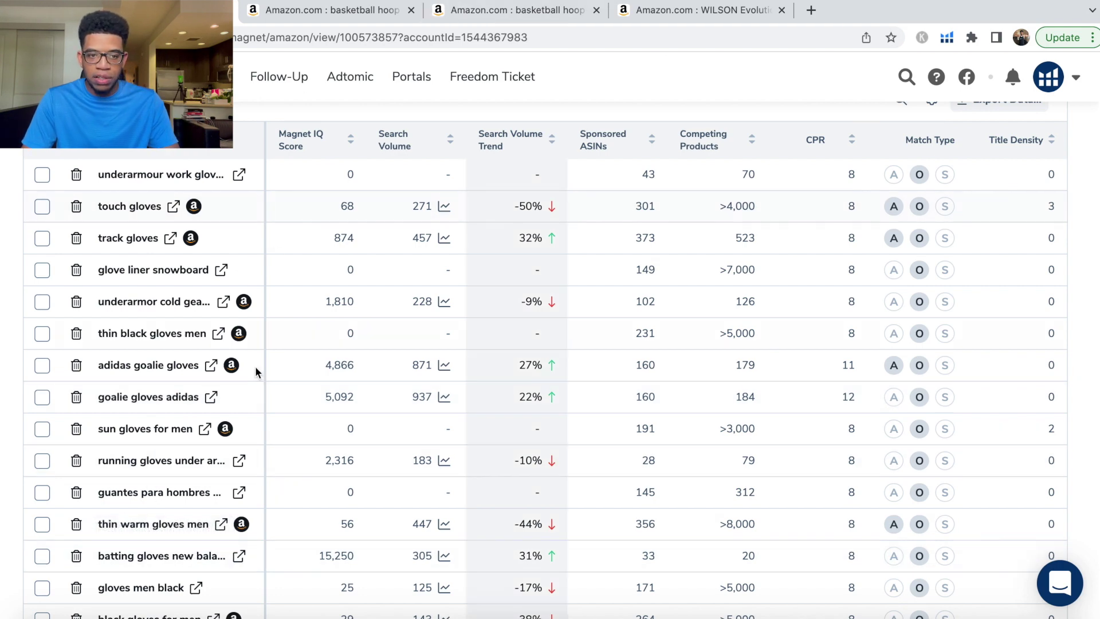
{"action": "left_click", "coordinate": [210, 366]}
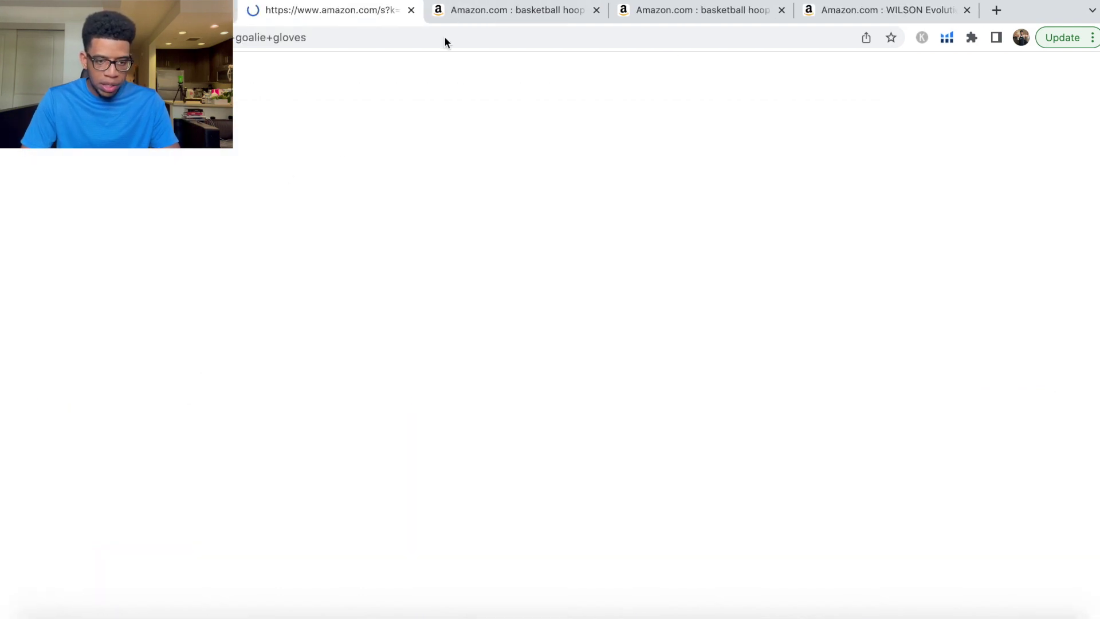
Open batting gloves from Magnet on Amazon, then change the adidas search to plain 'goalie gloves'.
{"action": "key", "text": "ctrl+shift+Tab"}
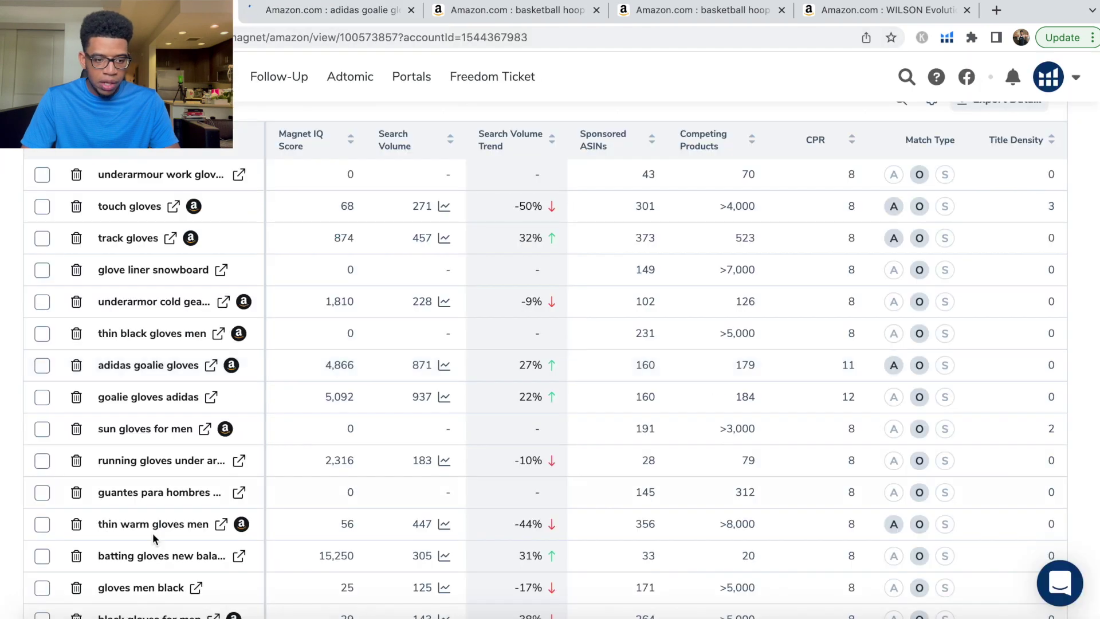
{"action": "left_click", "coordinate": [240, 556]}
{"action": "left_click", "coordinate": [476, 10]}
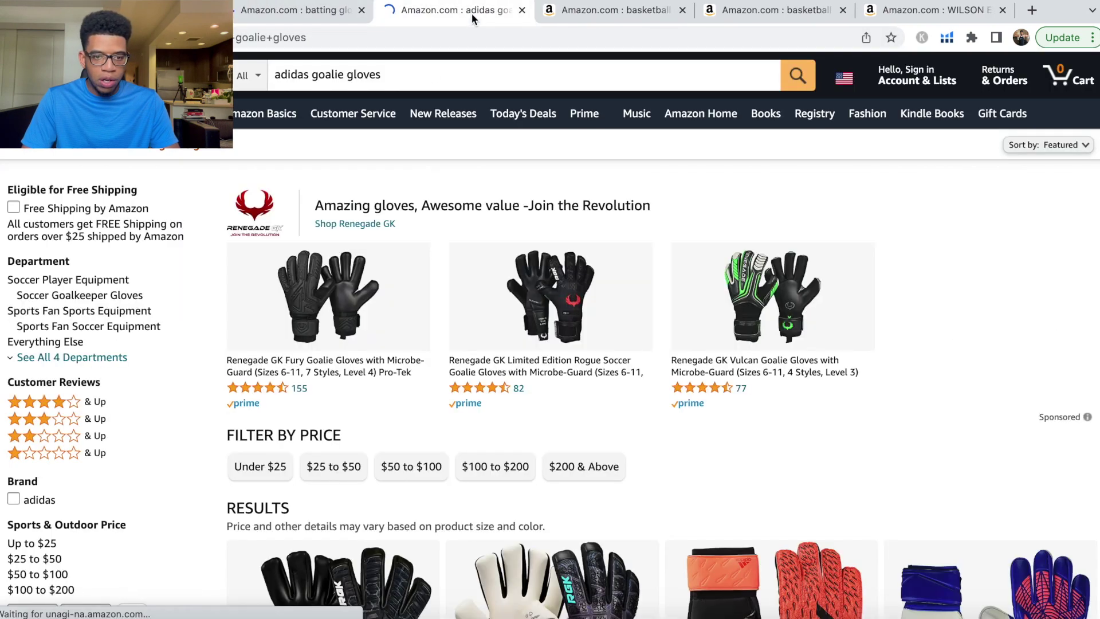
{"action": "left_click", "coordinate": [309, 76]}
{"action": "key", "text": "BackSpace"}
{"action": "key", "text": "BackSpace"}
{"action": "key", "text": "BackSpace"}
{"action": "key", "text": "BackSpace"}
{"action": "key", "text": "BackSpace"}
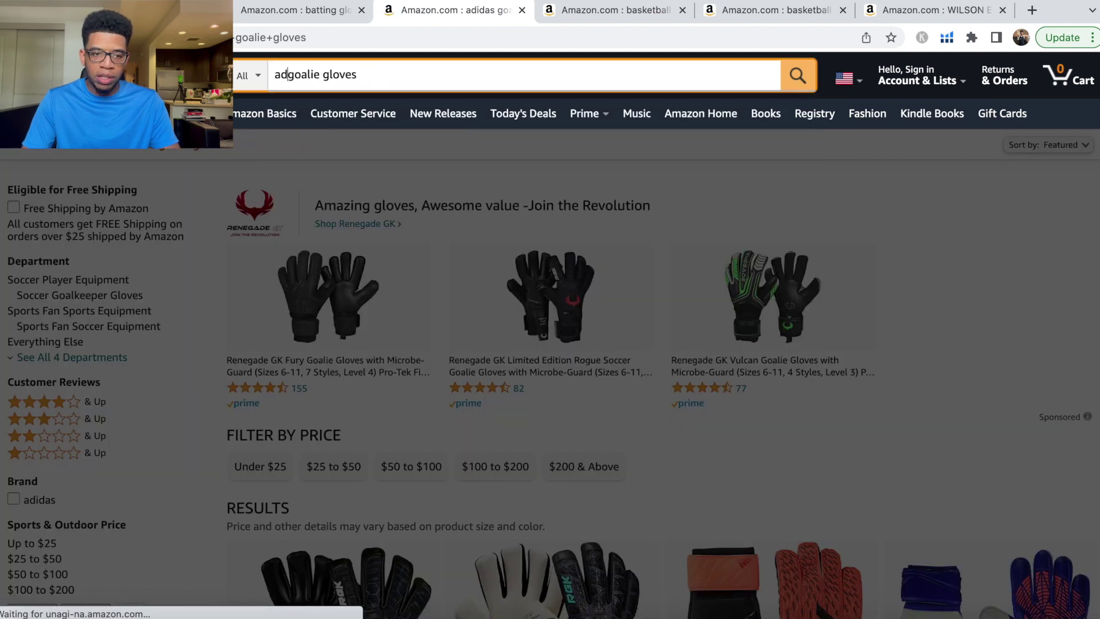
{"action": "key", "text": "BackSpace"}
{"action": "key", "text": "BackSpace"}
{"action": "key", "text": "Return"}
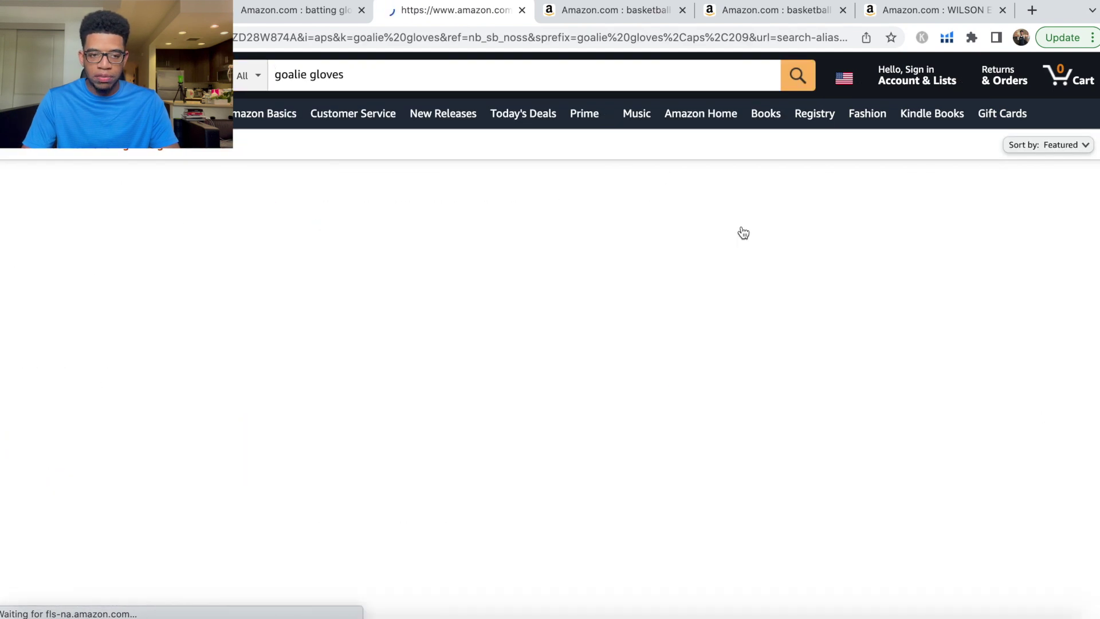
Browse goalie gloves listings like EFAH Sports $11.95, Mamba $24.99 and Renegade GK Fury $62.99.
{"action": "scroll", "coordinate": [800, 312], "scroll_direction": "down", "scroll_amount": 7}
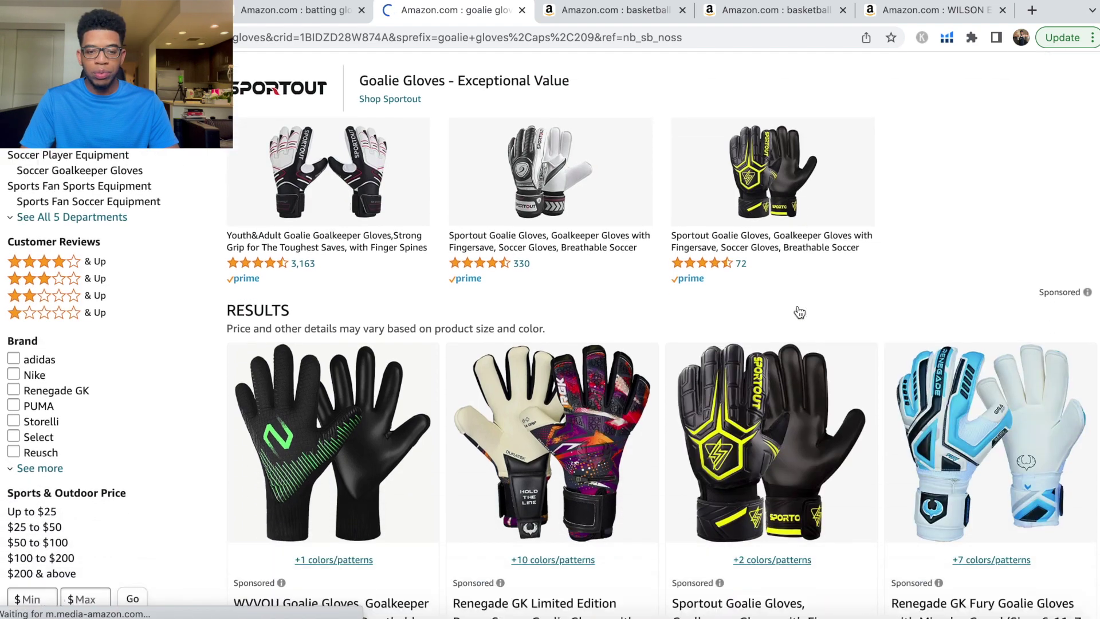
{"action": "scroll", "coordinate": [800, 312], "scroll_direction": "down", "scroll_amount": 7}
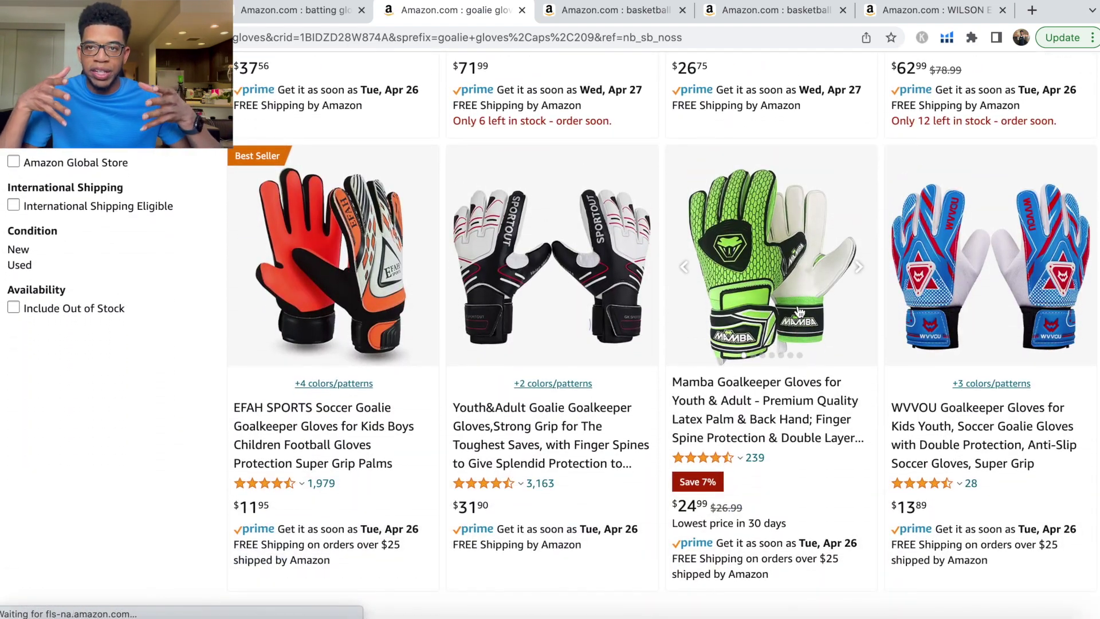
{"action": "scroll", "coordinate": [800, 312], "scroll_direction": "down", "scroll_amount": 1}
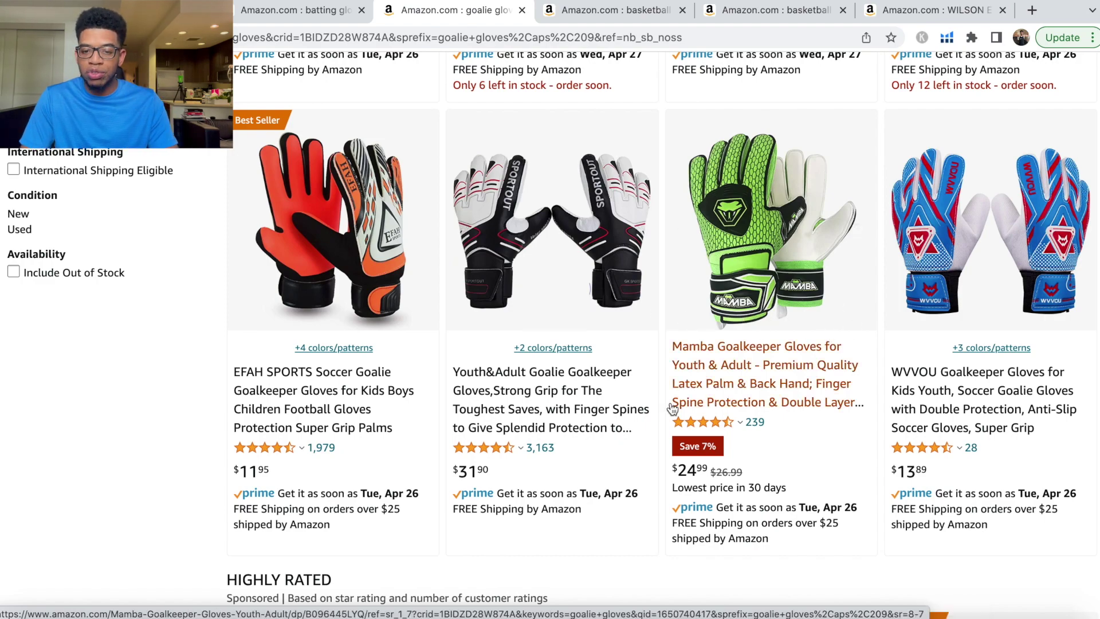
{"action": "scroll", "coordinate": [825, 412], "scroll_direction": "down", "scroll_amount": 5}
{"action": "scroll", "coordinate": [973, 238], "scroll_direction": "down", "scroll_amount": 18}
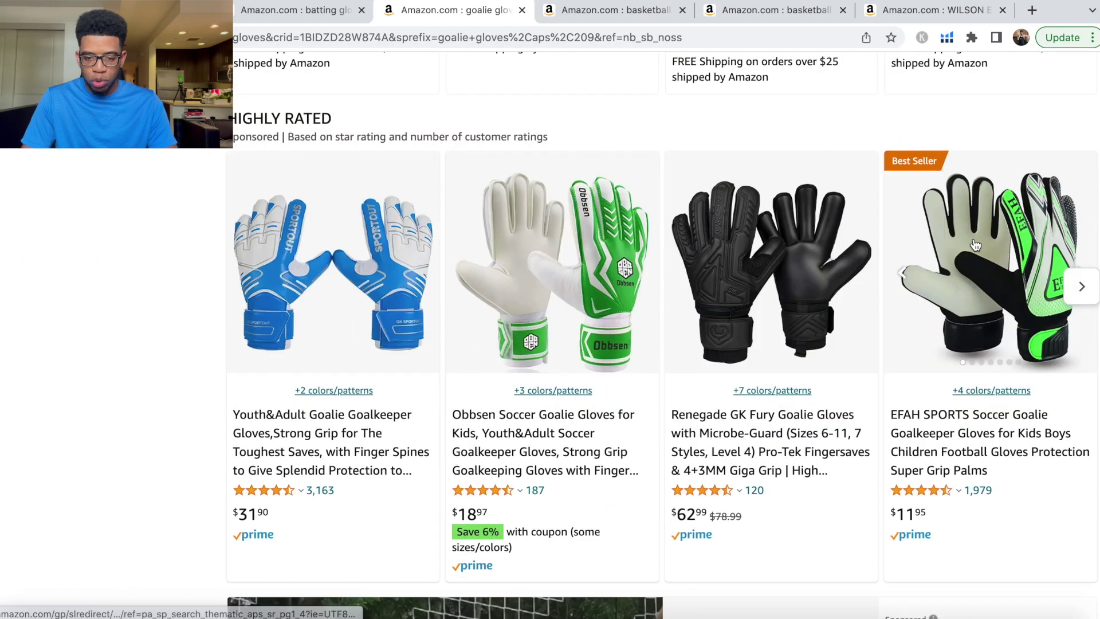
{"action": "scroll", "coordinate": [974, 245], "scroll_direction": "down", "scroll_amount": 10}
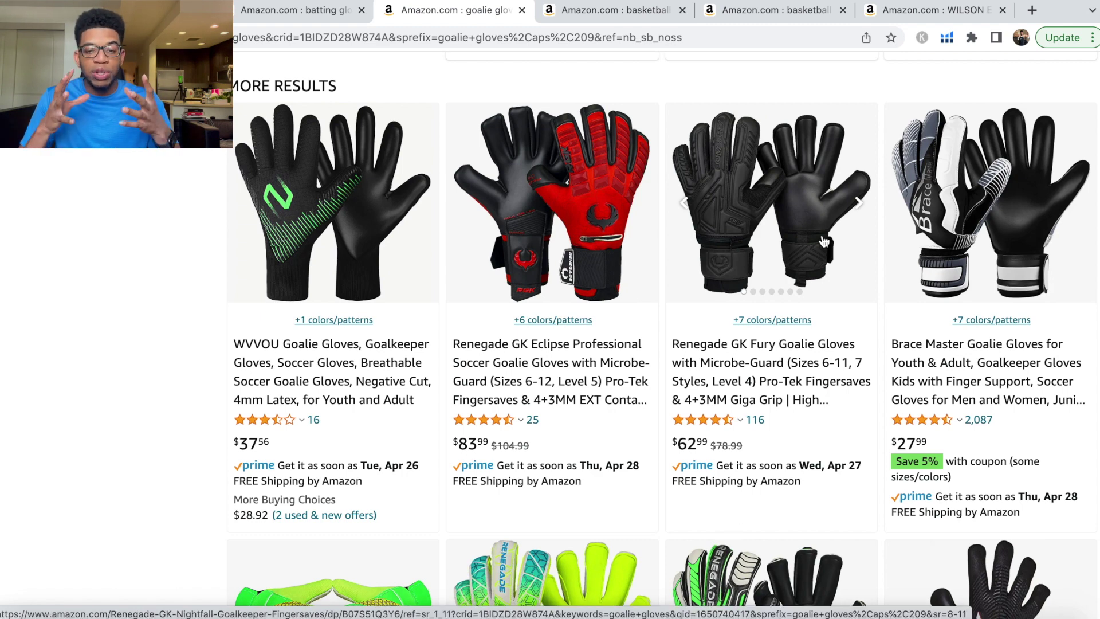
{"action": "left_click", "coordinate": [949, 38]}
Launch Xray on the goalie gloves results and check the $650,081 total revenue.
{"action": "key", "text": "Escape"}
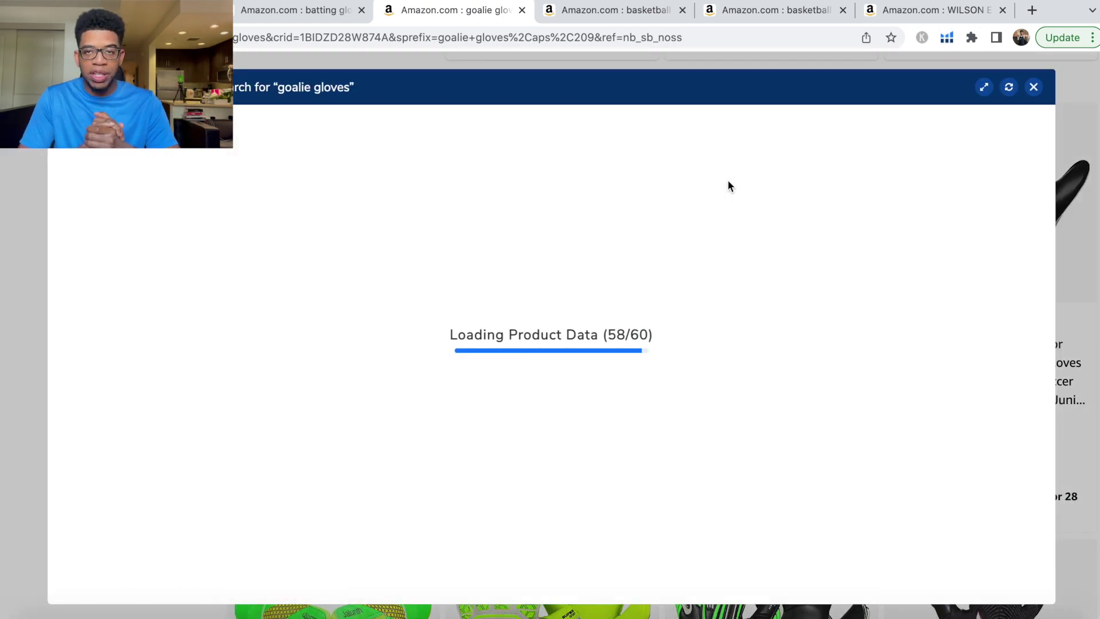
{"action": "left_click_drag", "start_coordinate": [578, 80], "coordinate": [435, 78]}
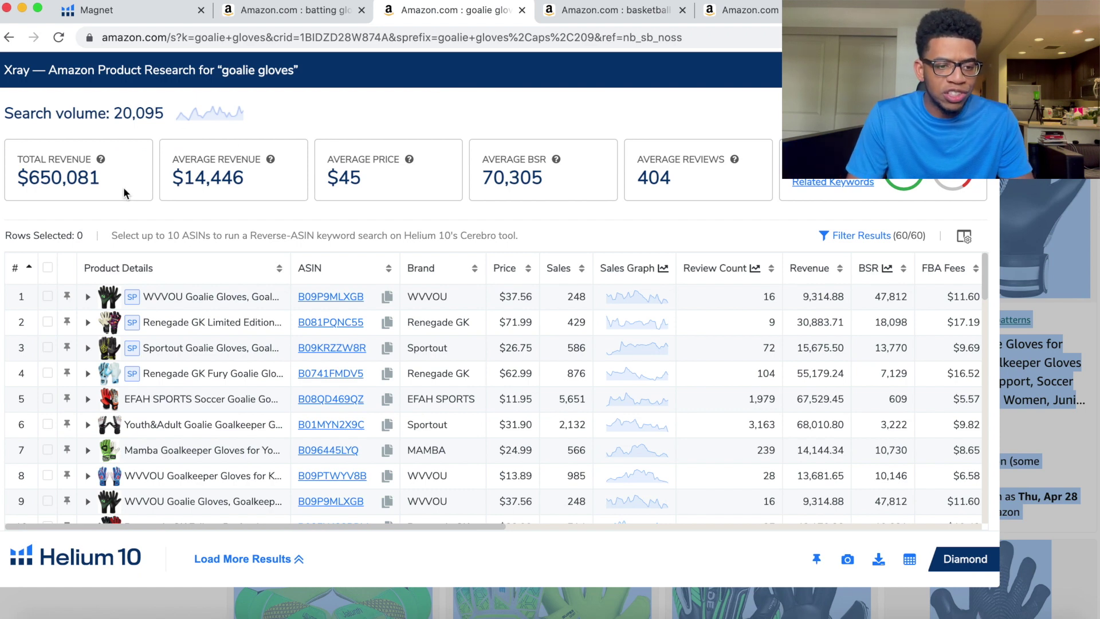
{"action": "left_click_drag", "start_coordinate": [101, 178], "coordinate": [17, 180]}
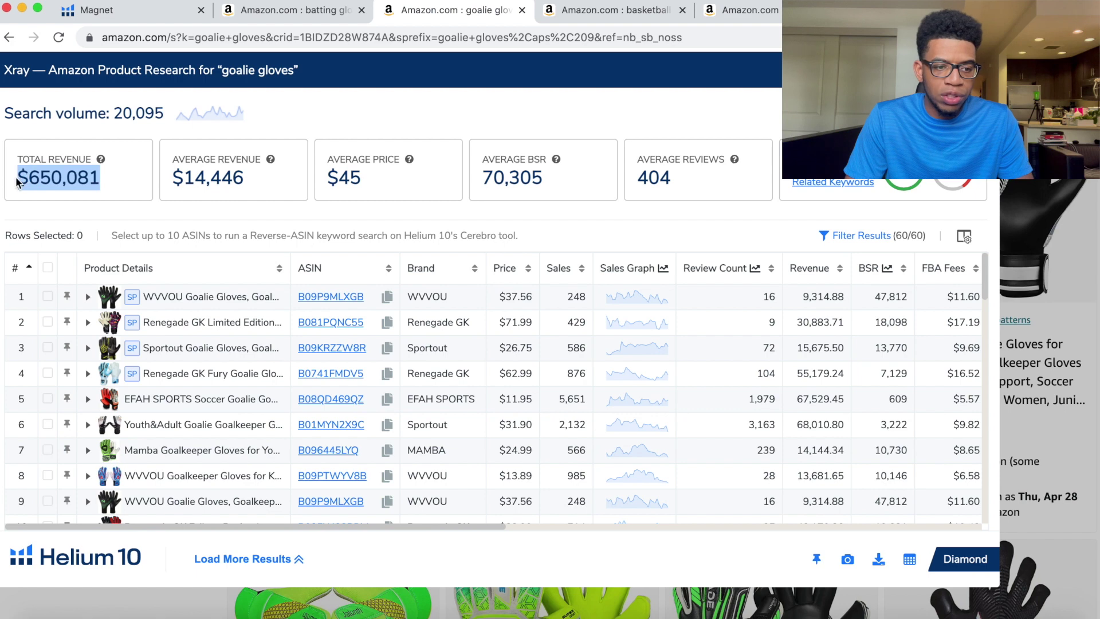
{"action": "left_click", "coordinate": [109, 189]}
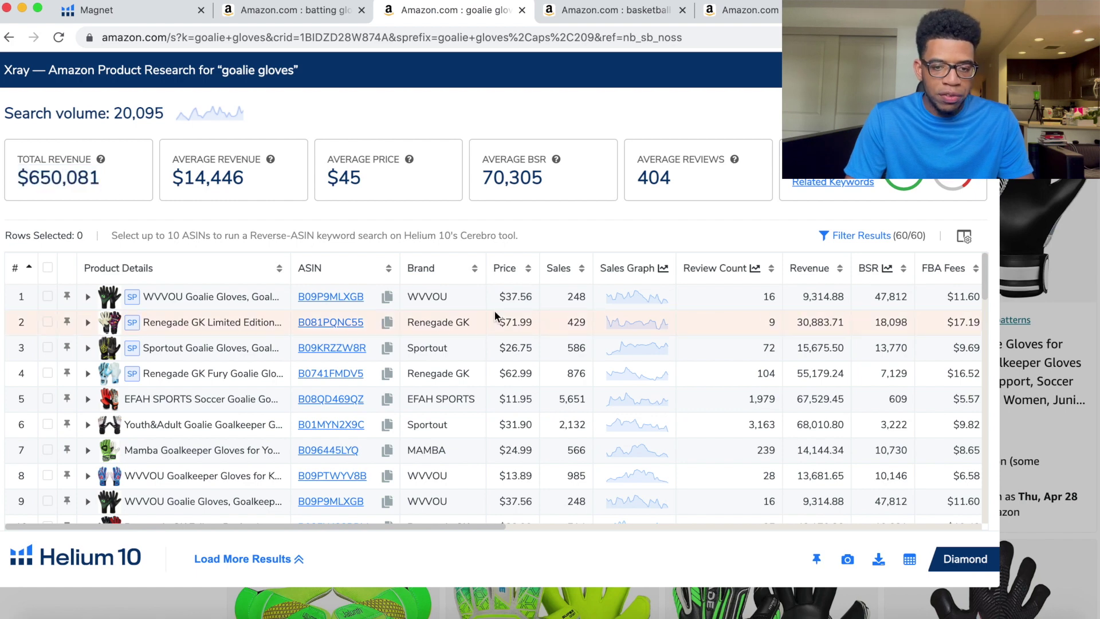
Scroll the Xray product table to review per-product sales across the 60 products.
{"action": "scroll", "coordinate": [698, 348], "scroll_direction": "right", "scroll_amount": 5}
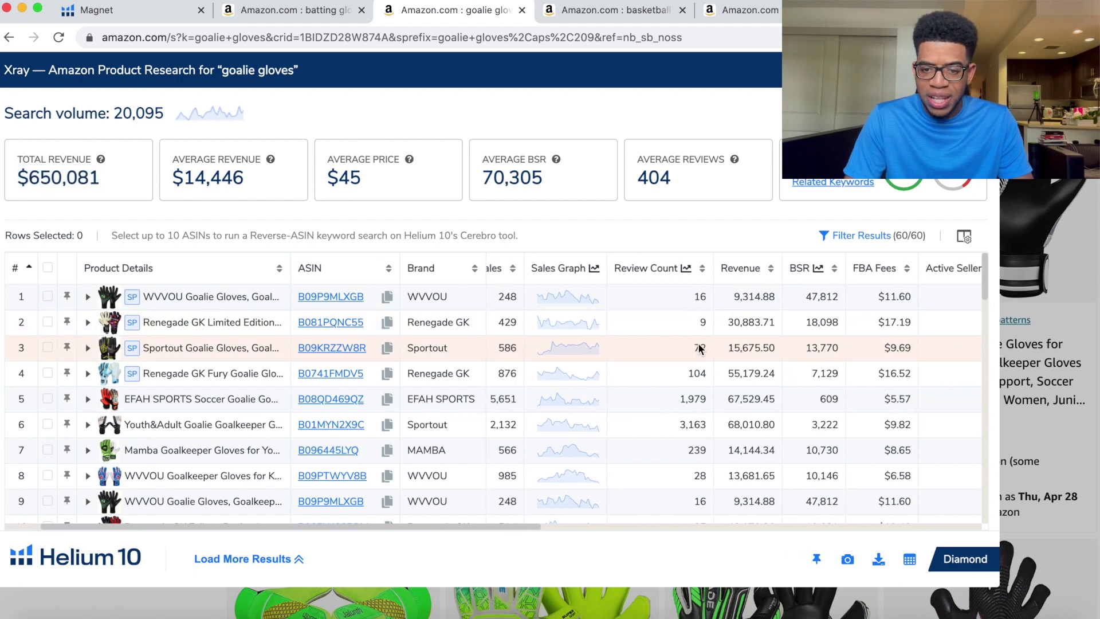
{"action": "scroll", "coordinate": [699, 348], "scroll_direction": "right", "scroll_amount": 3}
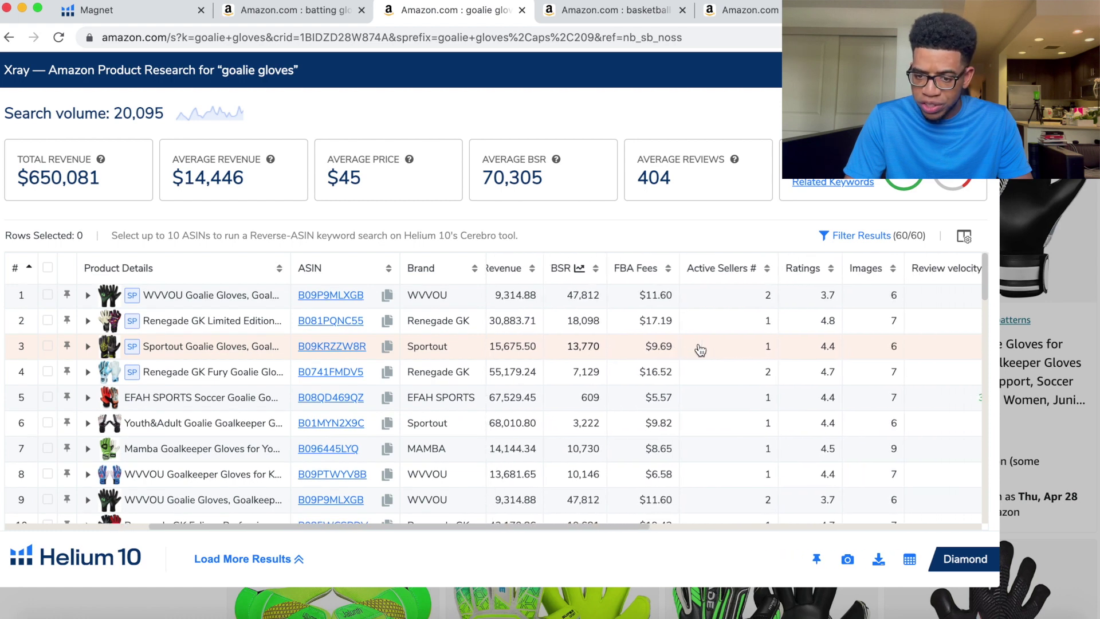
{"action": "scroll", "coordinate": [722, 298], "scroll_direction": "right", "scroll_amount": 2}
{"action": "scroll", "coordinate": [722, 298], "scroll_direction": "left", "scroll_amount": 5}
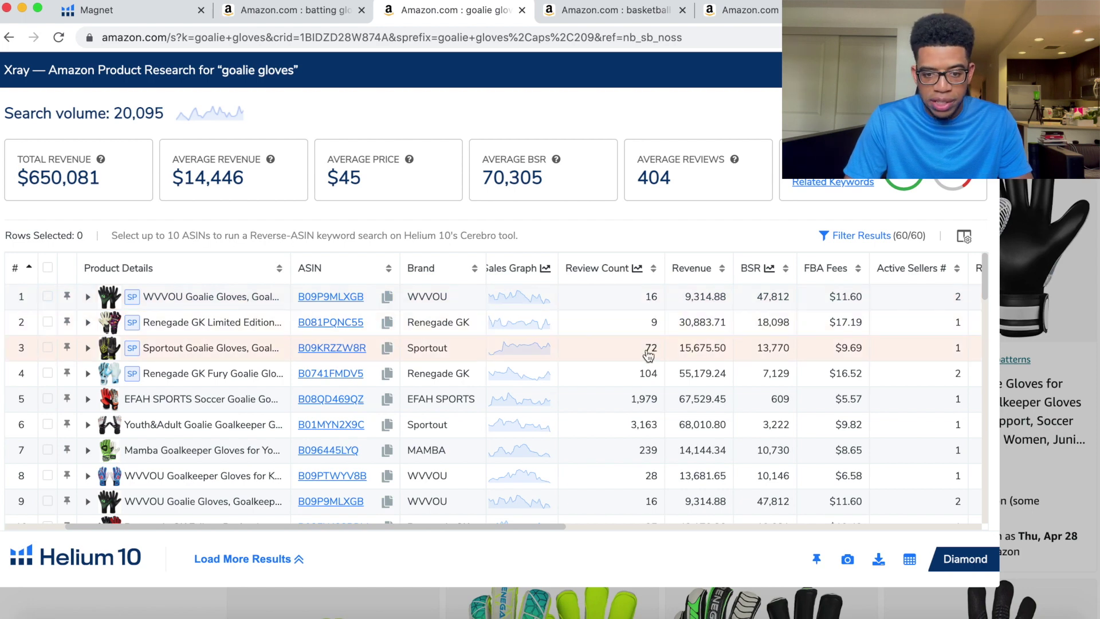
{"action": "scroll", "coordinate": [643, 427], "scroll_direction": "down", "scroll_amount": 1}
{"action": "scroll", "coordinate": [641, 433], "scroll_direction": "up", "scroll_amount": 1}
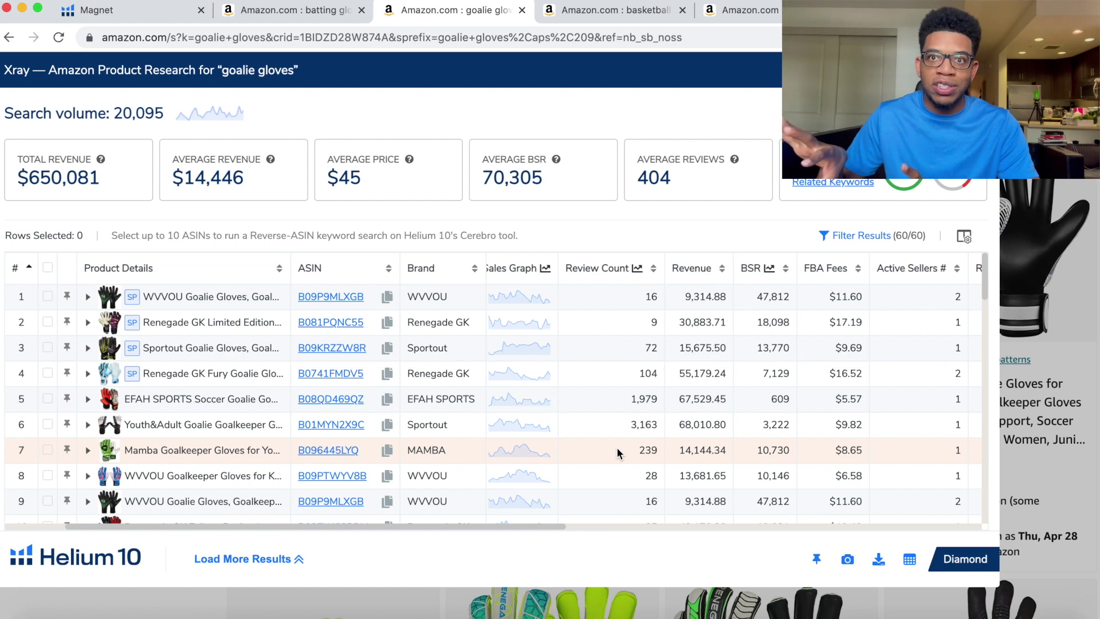
{"action": "scroll", "coordinate": [502, 405], "scroll_direction": "down", "scroll_amount": 4}
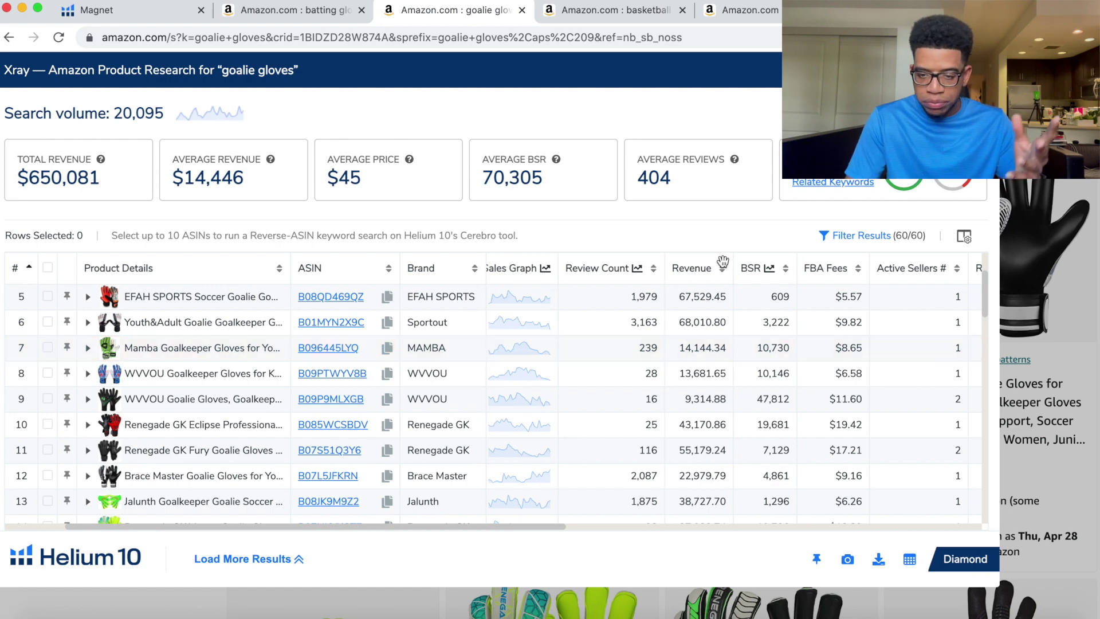
Scroll back and forth through the goalie gloves Xray product table.
{"action": "scroll", "coordinate": [225, 335], "scroll_direction": "up", "scroll_amount": 3}
{"action": "scroll", "coordinate": [225, 335], "scroll_direction": "down", "scroll_amount": 1}
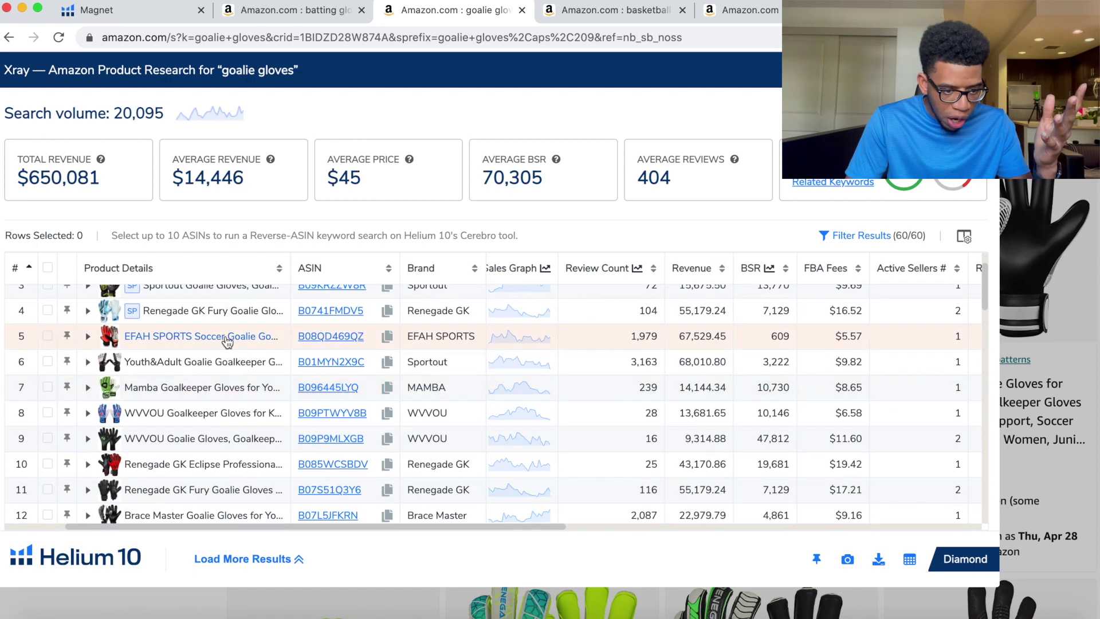
{"action": "scroll", "coordinate": [72, 449], "scroll_direction": "up", "scroll_amount": 5}
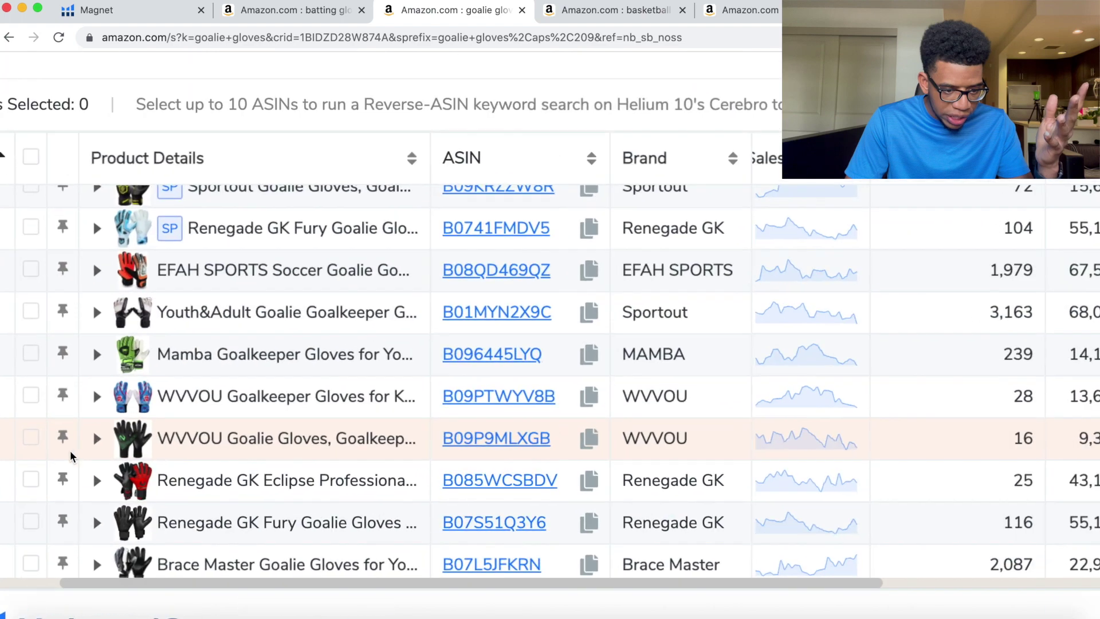
{"action": "scroll", "coordinate": [71, 454], "scroll_direction": "up", "scroll_amount": 4}
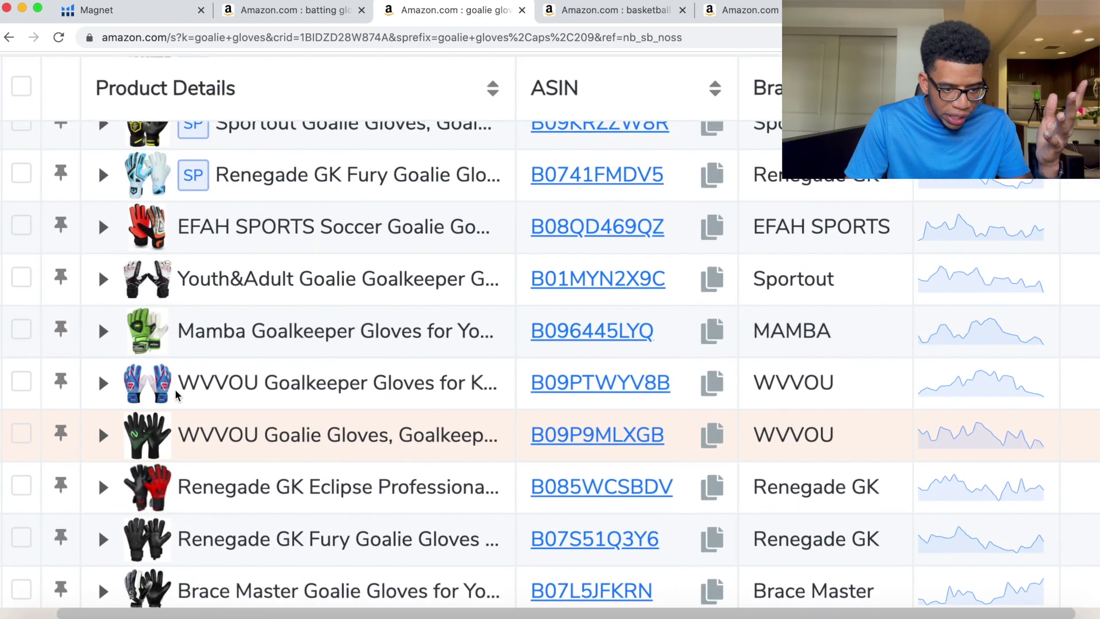
{"action": "scroll", "coordinate": [183, 384], "scroll_direction": "down", "scroll_amount": 3}
{"action": "scroll", "coordinate": [187, 376], "scroll_direction": "down", "scroll_amount": 2}
{"action": "scroll", "coordinate": [189, 376], "scroll_direction": "up", "scroll_amount": 2}
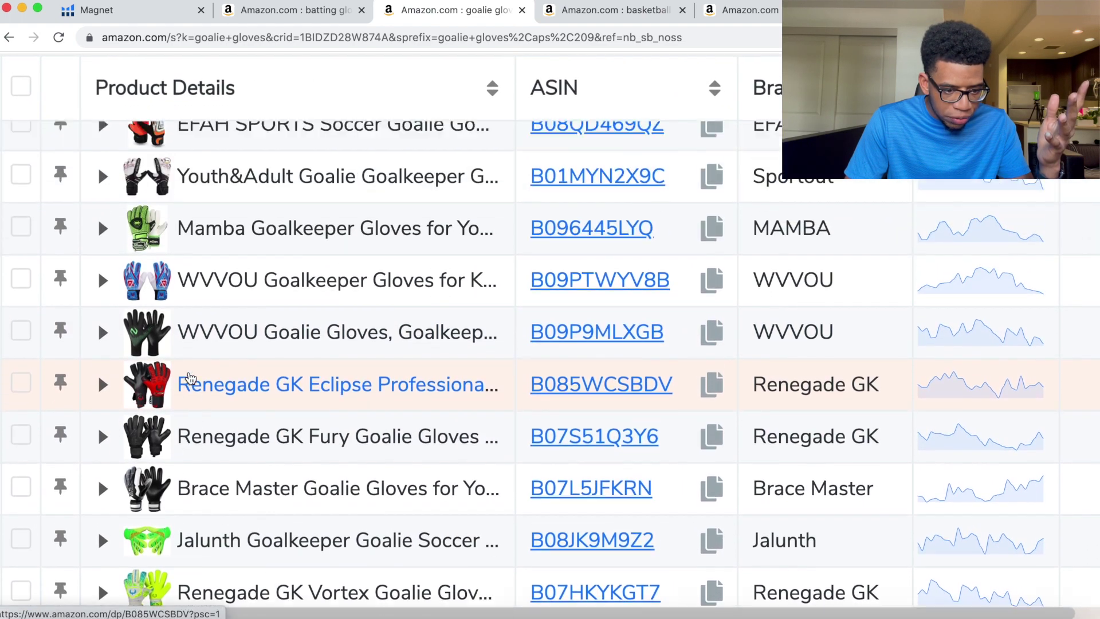
{"action": "scroll", "coordinate": [189, 377], "scroll_direction": "up", "scroll_amount": 1}
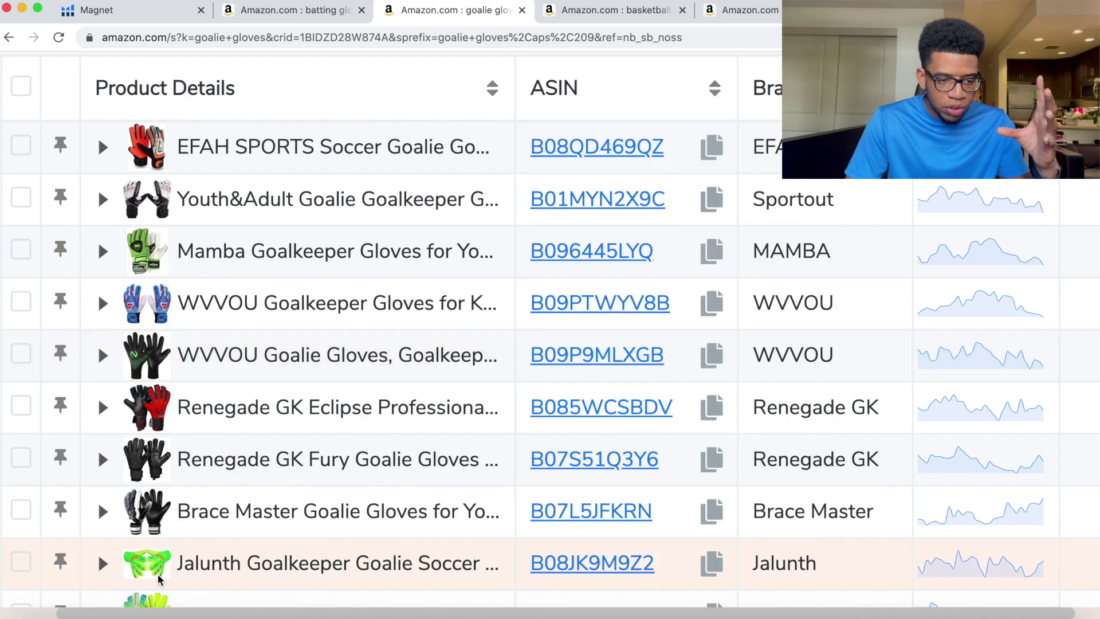
{"action": "scroll", "coordinate": [376, 385], "scroll_direction": "up", "scroll_amount": 5}
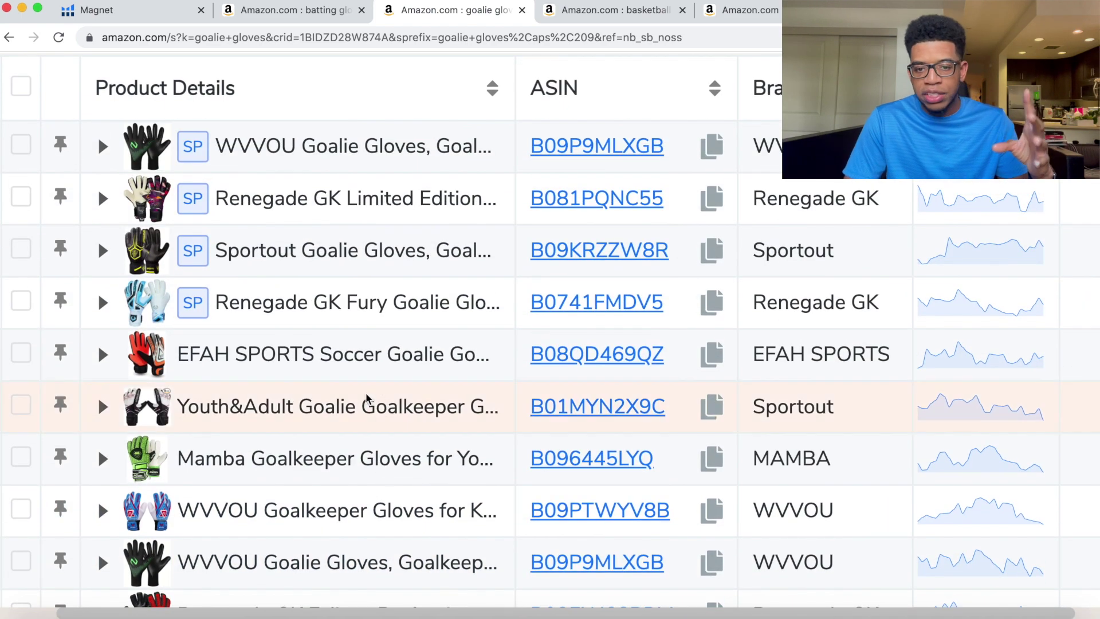
{"action": "scroll", "coordinate": [366, 398], "scroll_direction": "down", "scroll_amount": 5}
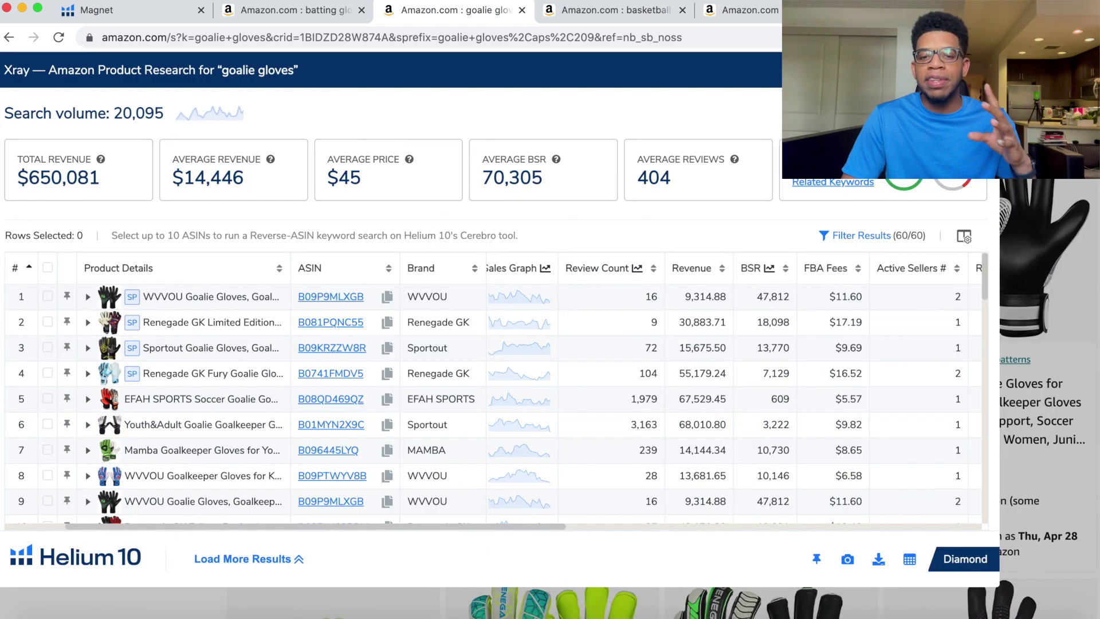
Close Xray and return to the soccer gloves Magnet list of 4,541 keywords.
{"action": "key", "text": "Escape"}
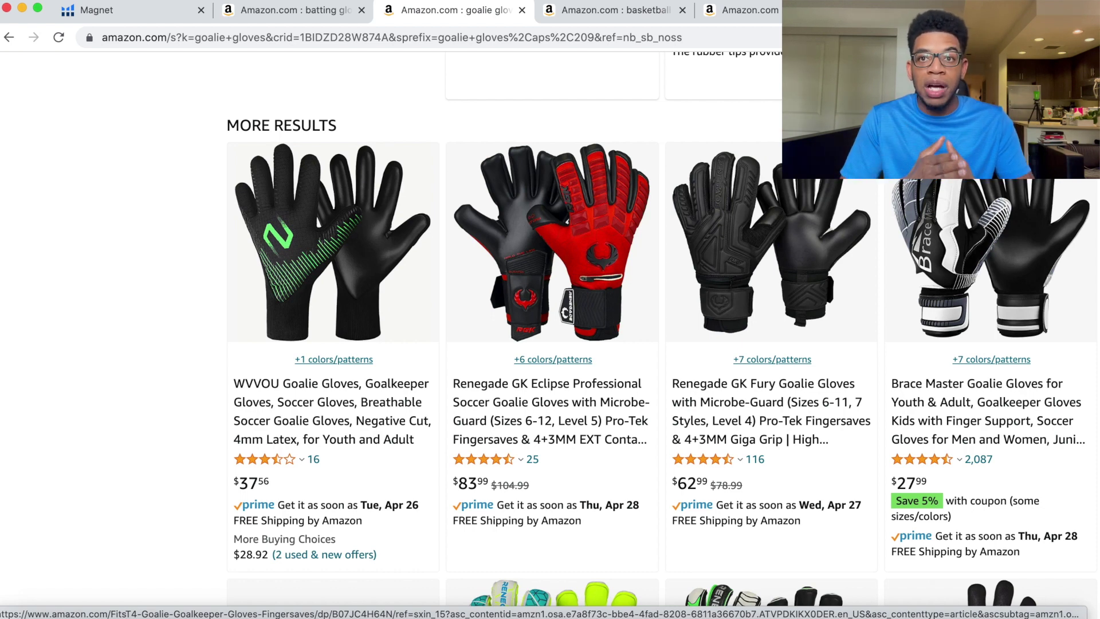
{"action": "key", "text": "super+1"}
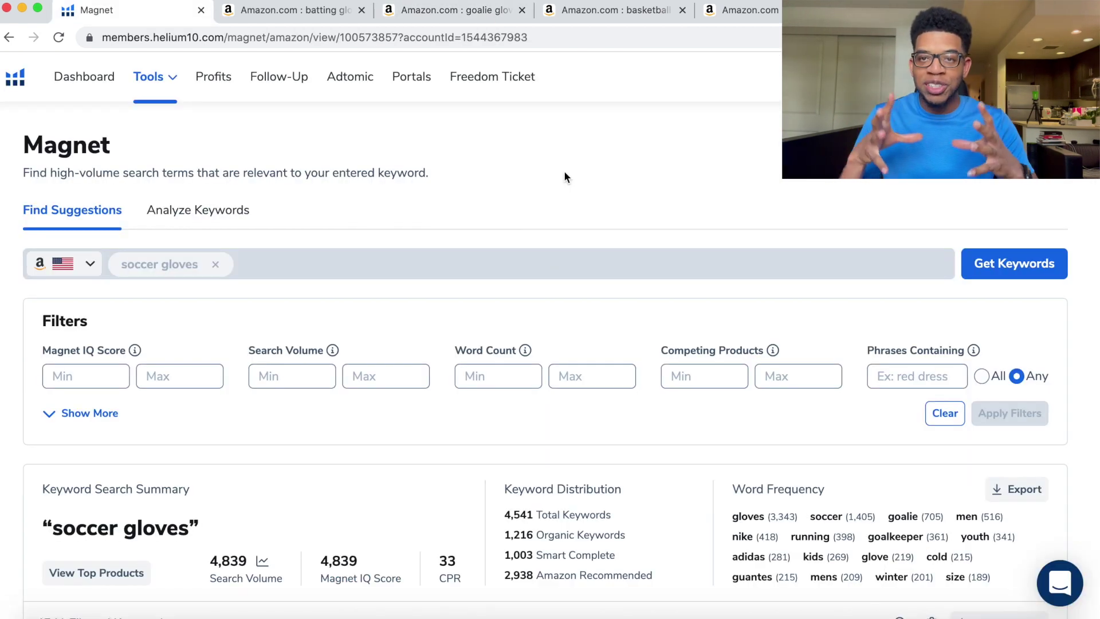
{"action": "scroll", "coordinate": [564, 177], "scroll_direction": "down", "scroll_amount": 10}
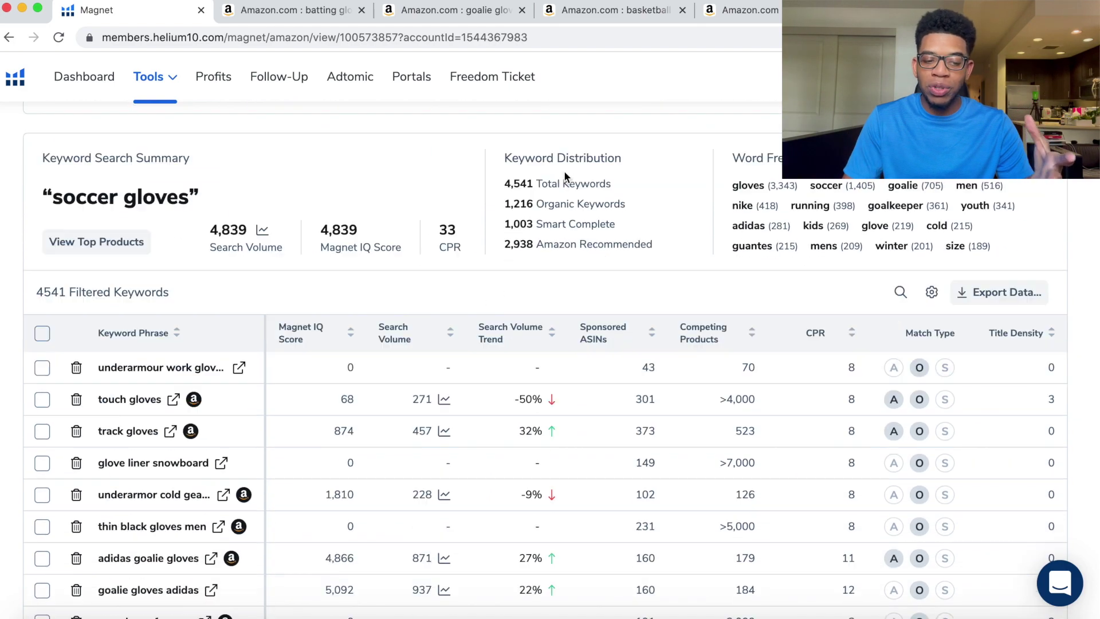